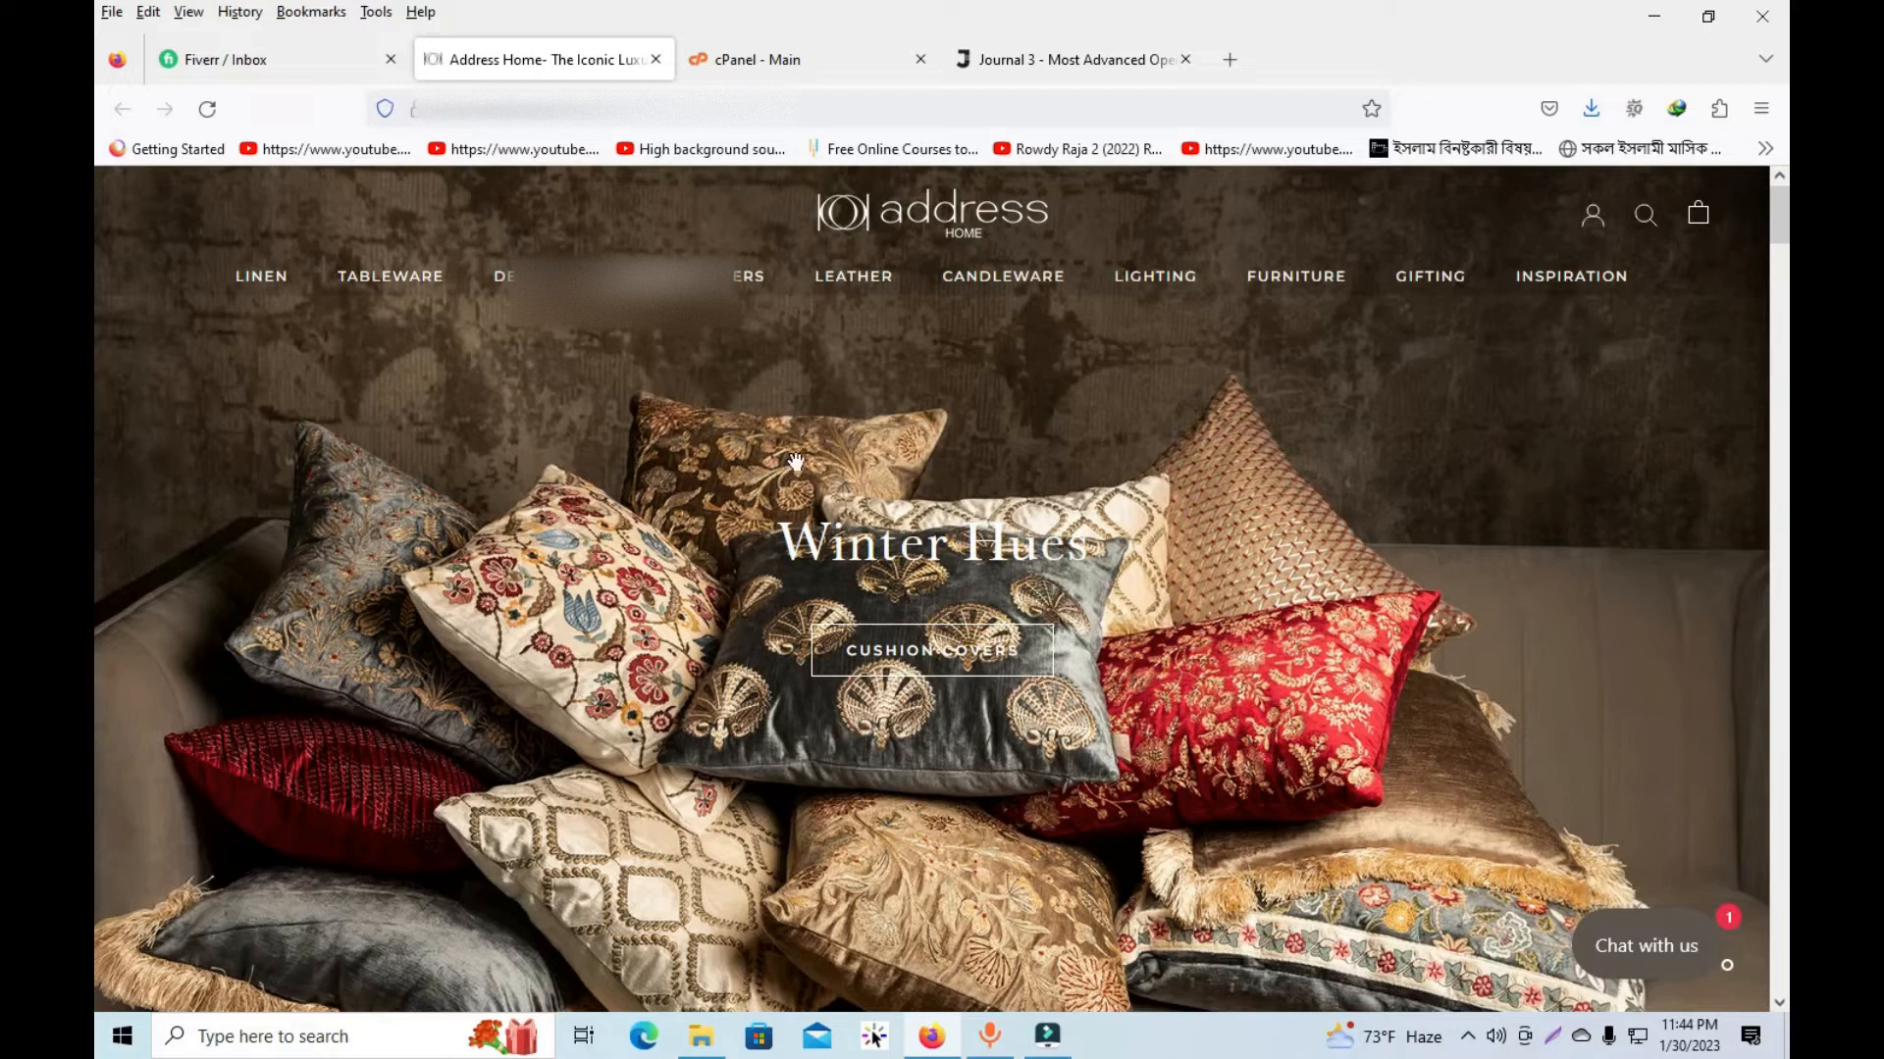
Step: Review the client's Fiverr message about copying addresshome.com and look over that site's homepage
{"action": "left_click", "coordinate": [332, 67]}
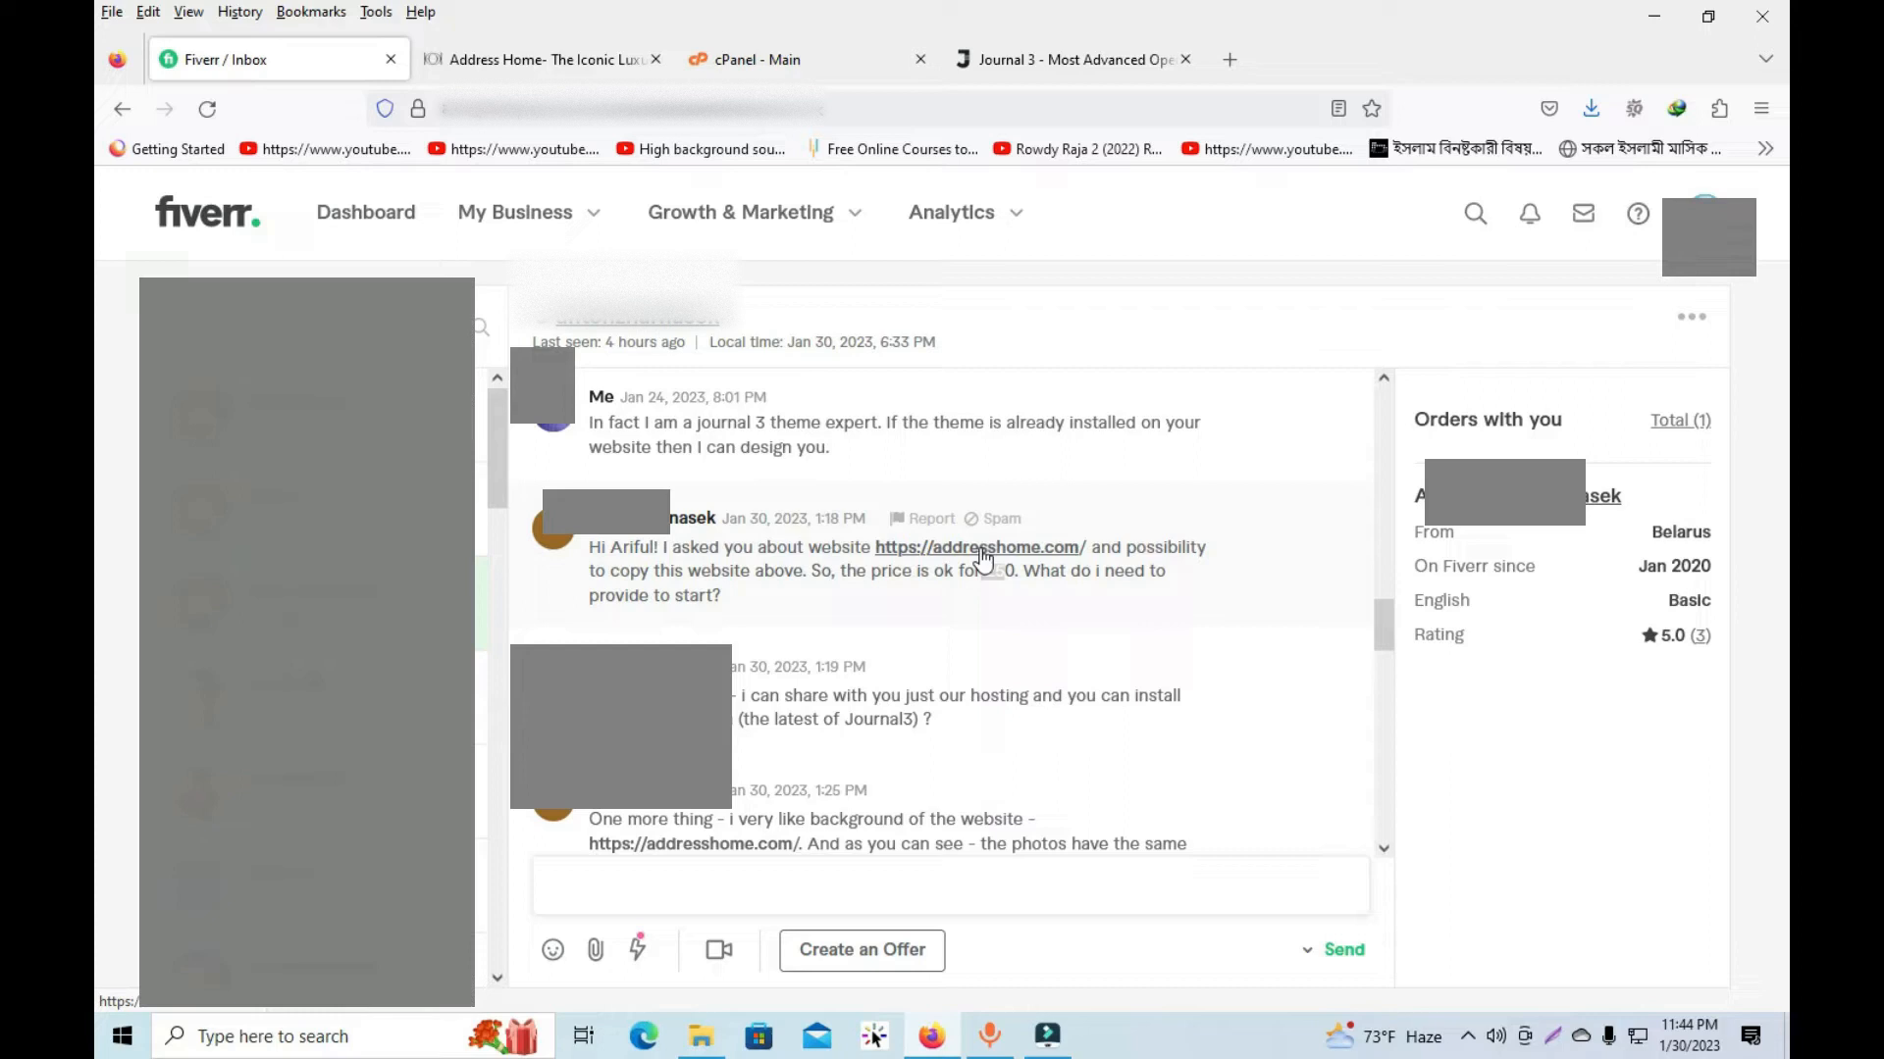
{"action": "left_click", "coordinate": [569, 58]}
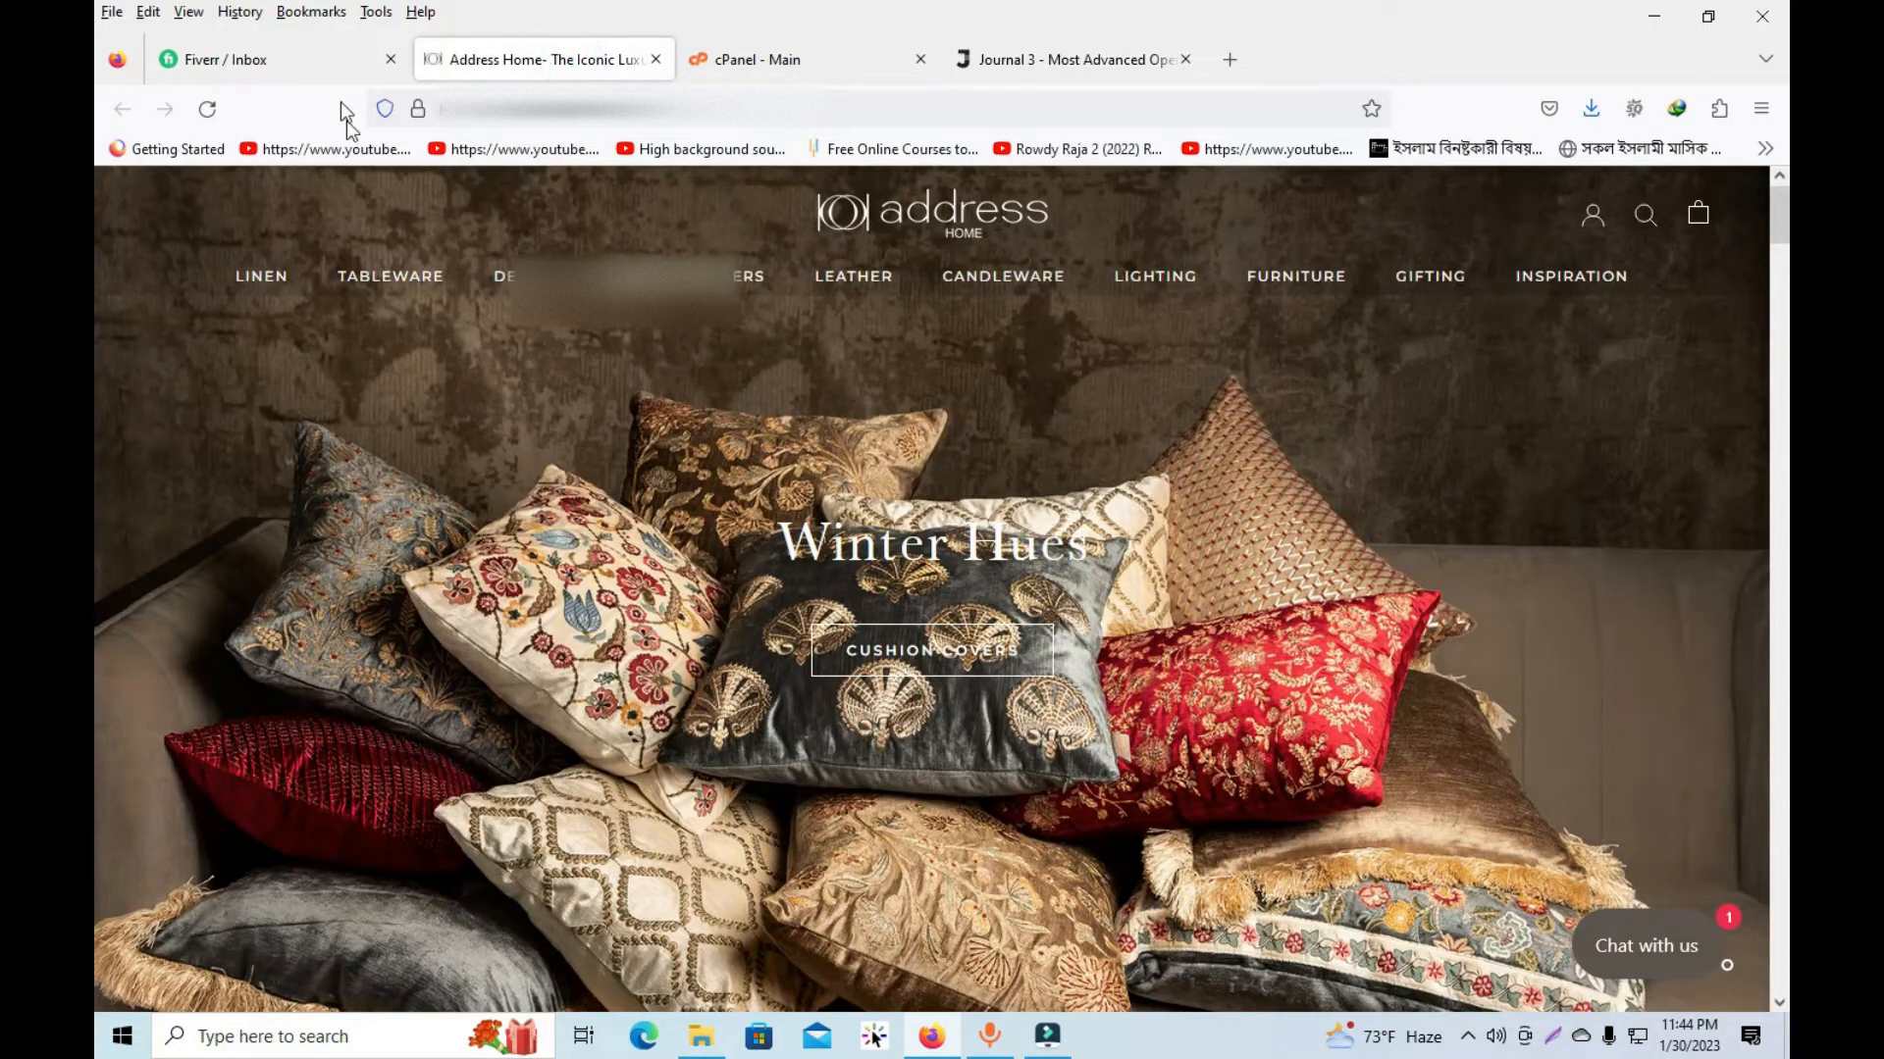
{"action": "left_click", "coordinate": [333, 61]}
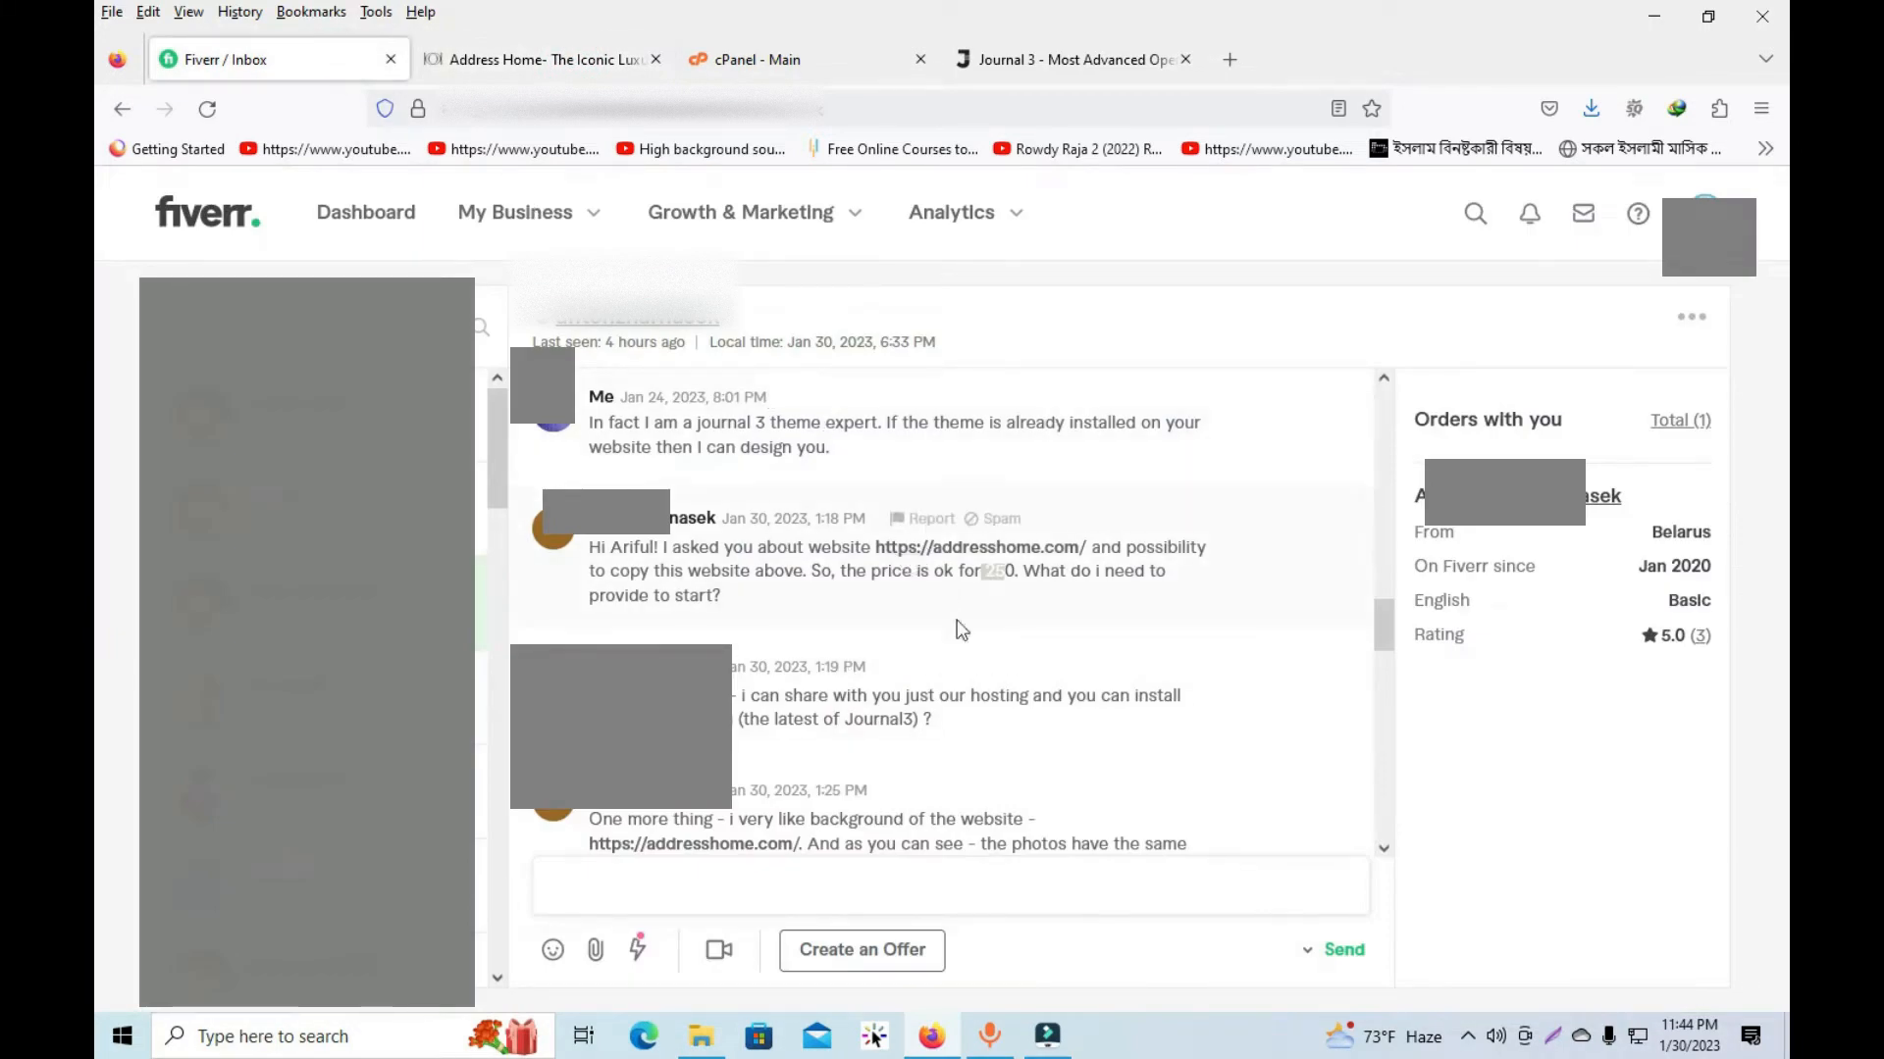
{"action": "left_click", "coordinate": [997, 601]}
{"action": "left_click", "coordinate": [547, 59]}
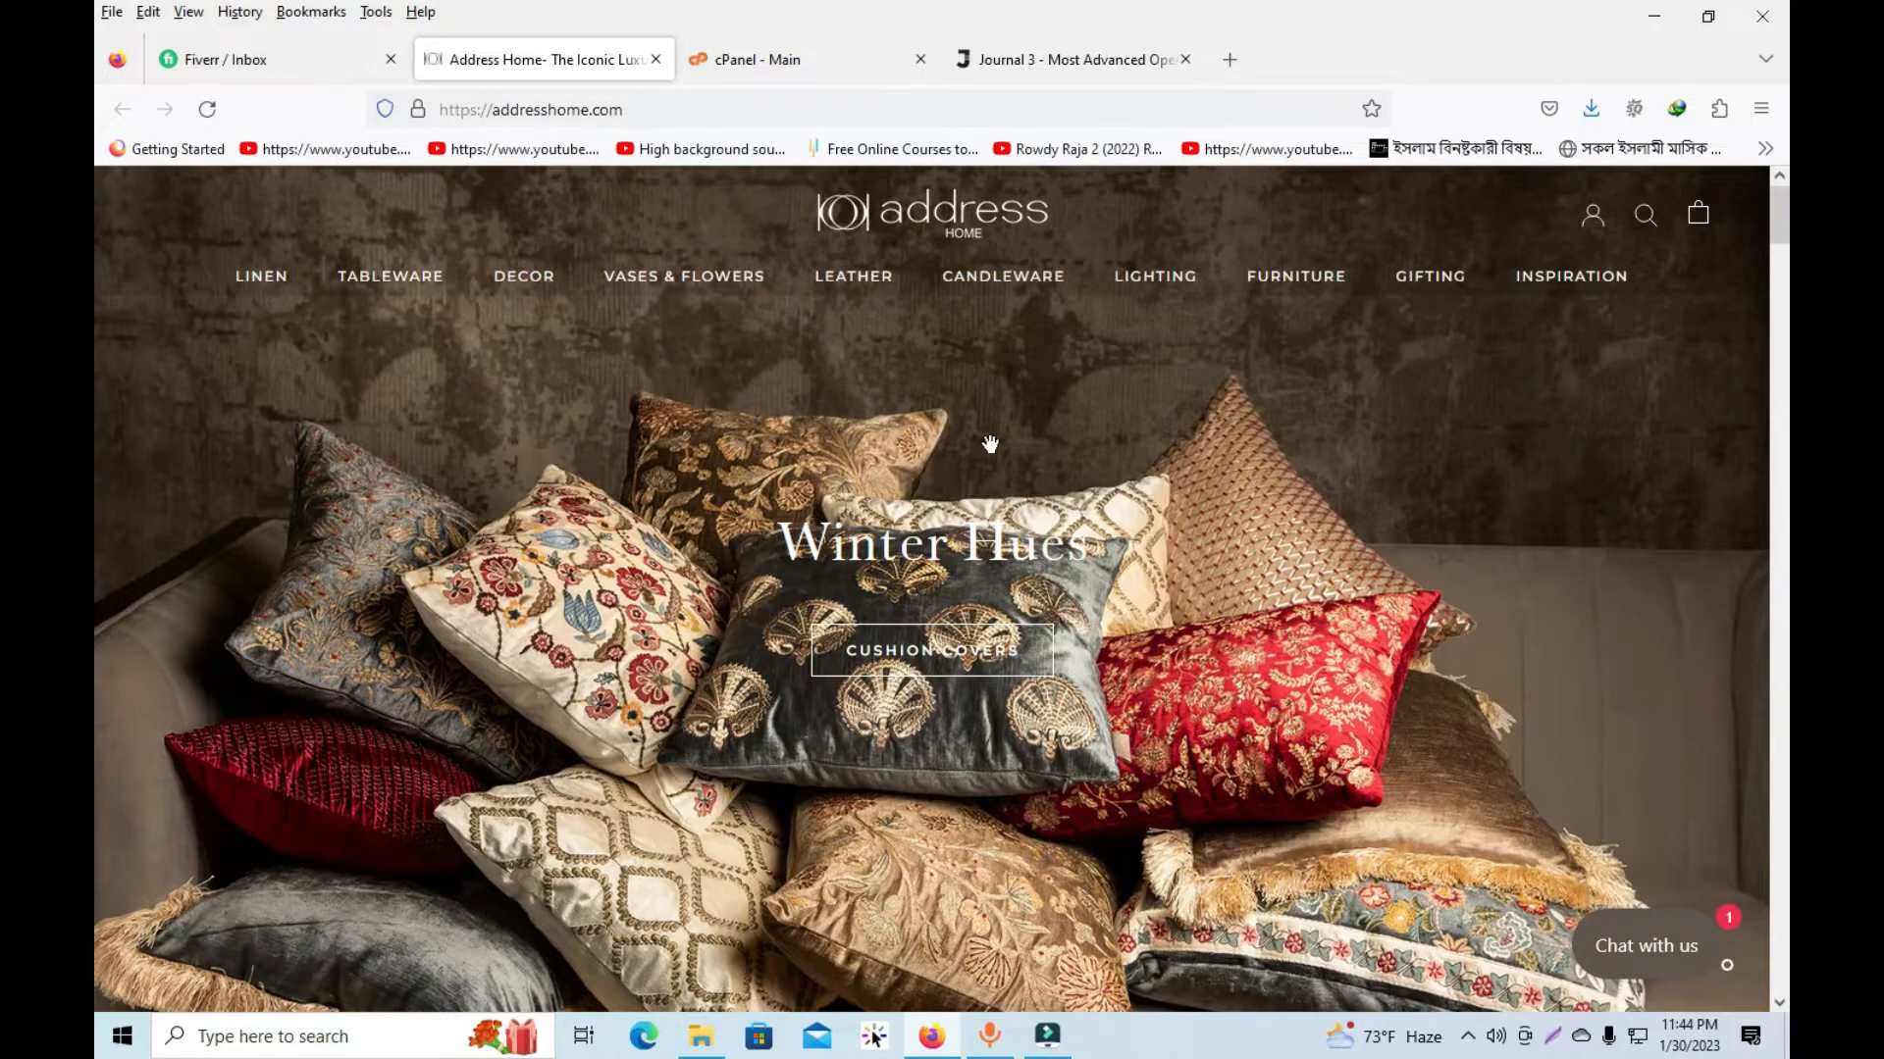
{"action": "scroll", "coordinate": [913, 353], "scroll_direction": "down", "scroll_amount": 3}
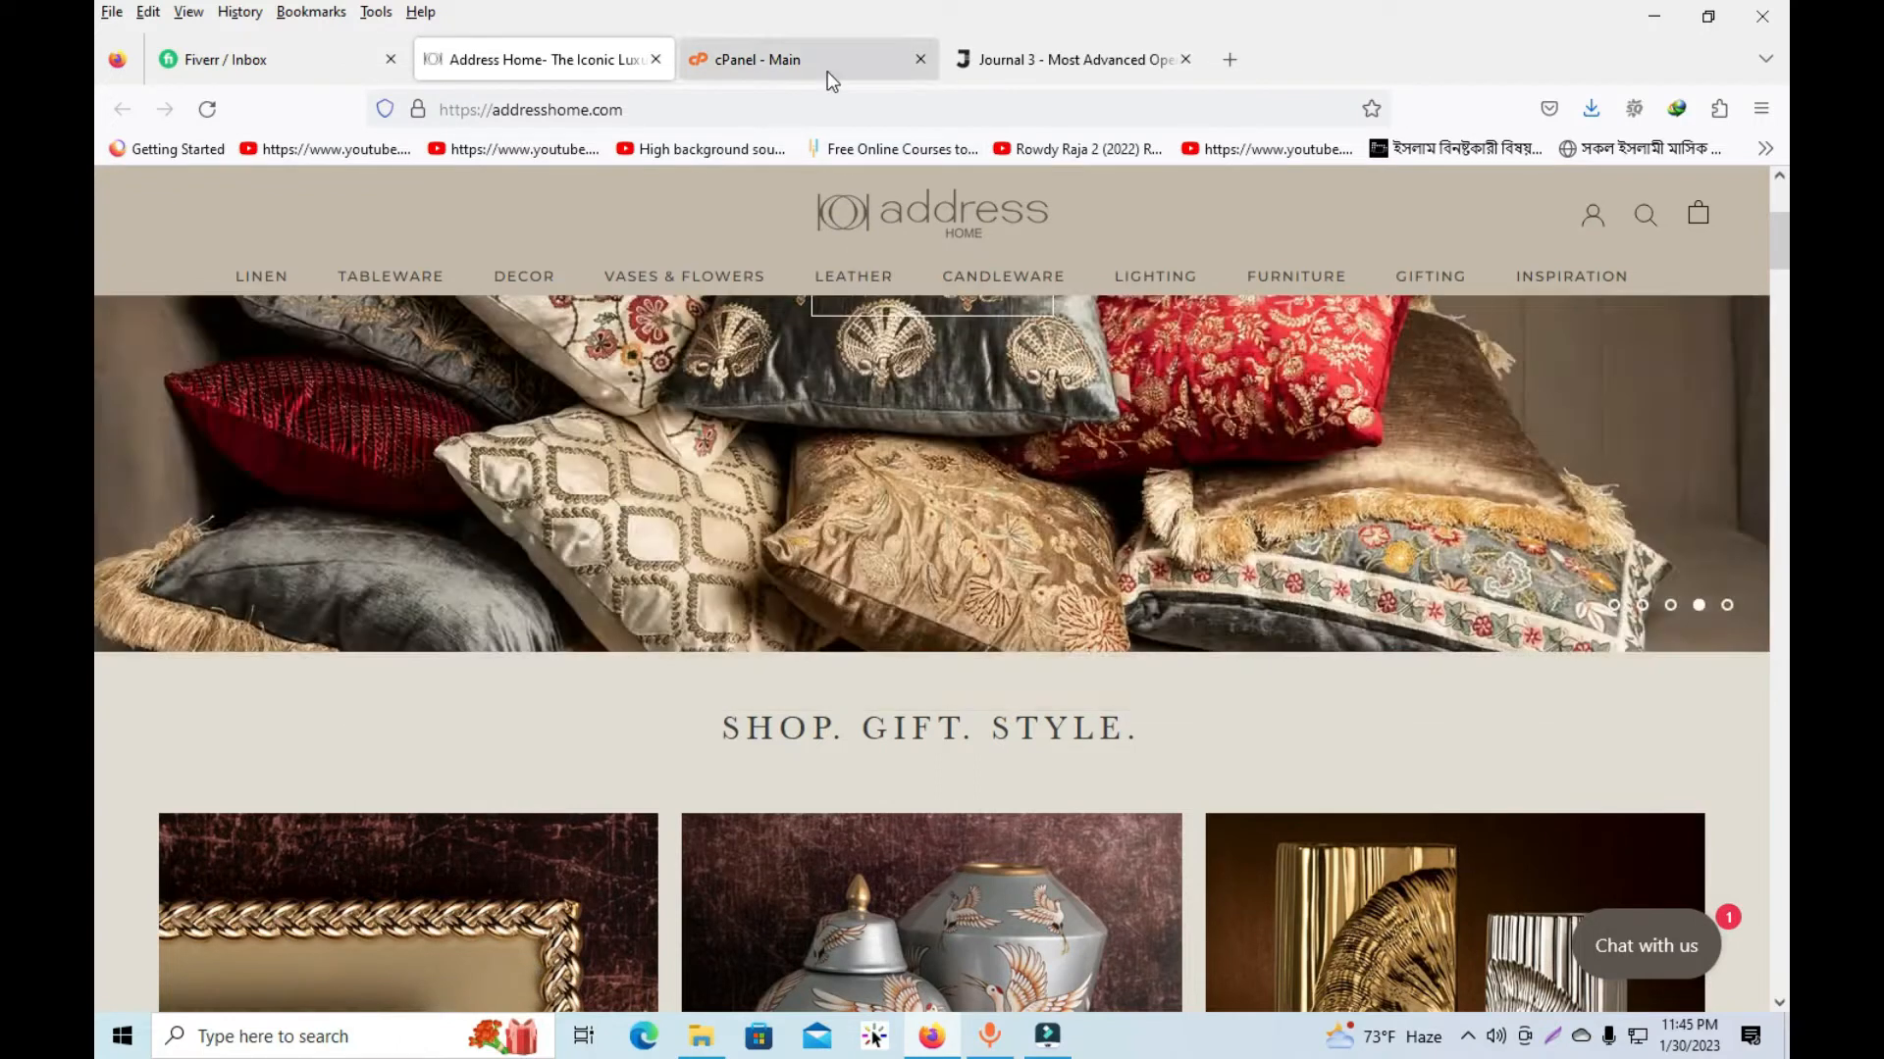
Step: Switch to cPanel and open the OpenCart install form in the Softaculous apps installer
{"action": "left_click", "coordinate": [832, 78]}
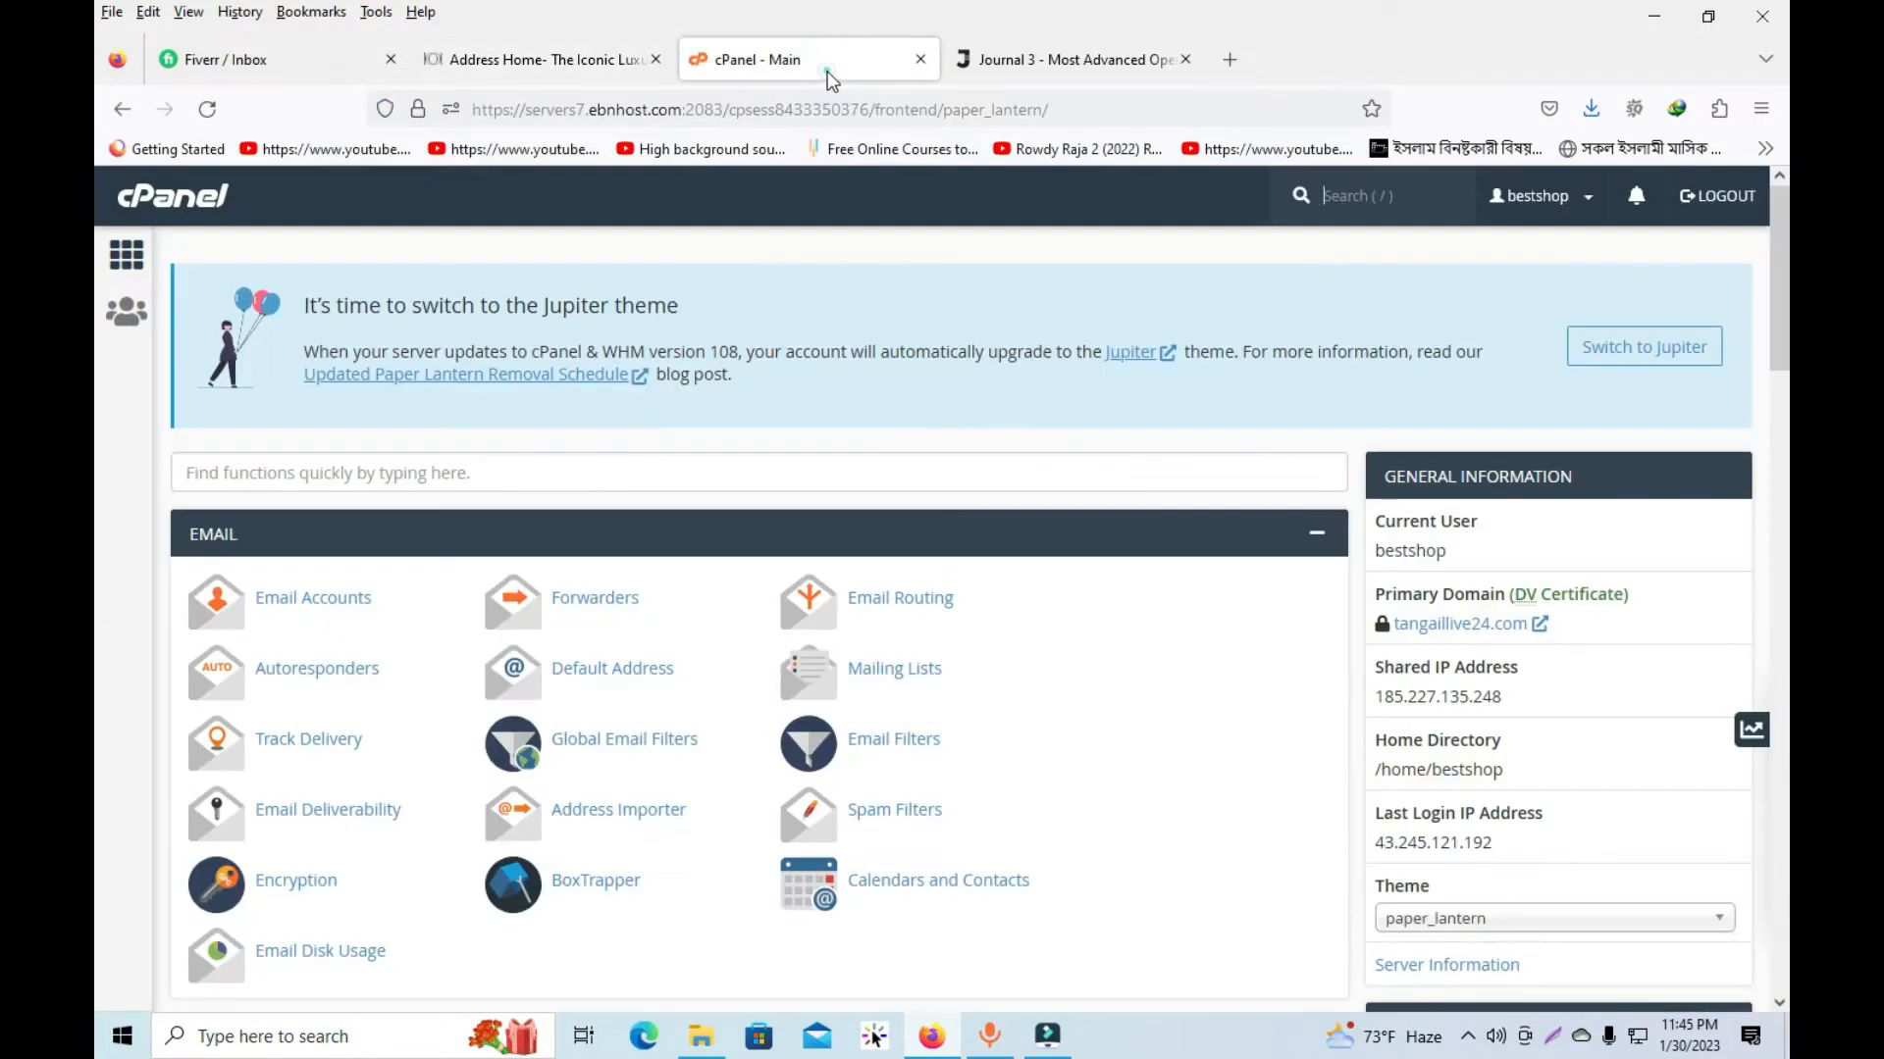
{"action": "scroll", "coordinate": [785, 471], "scroll_direction": "down", "scroll_amount": 10}
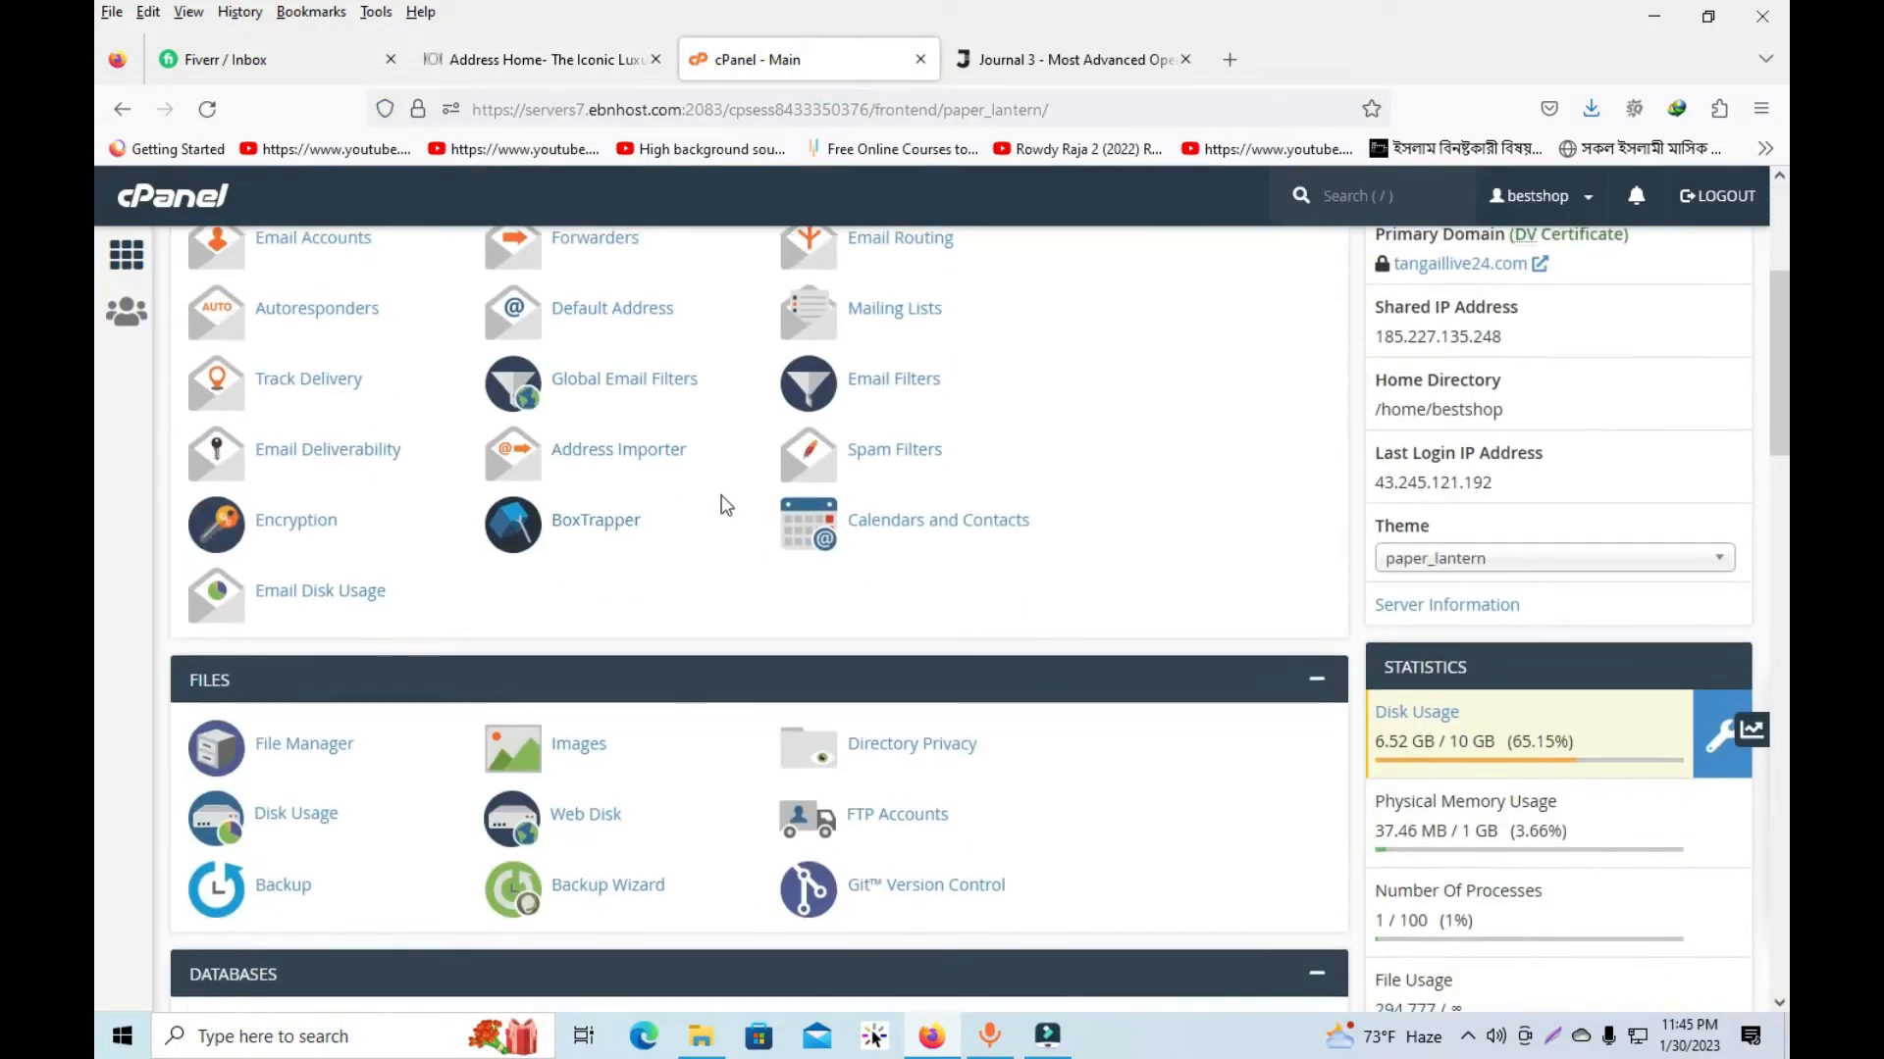
{"action": "scroll", "coordinate": [784, 525], "scroll_direction": "down", "scroll_amount": 15}
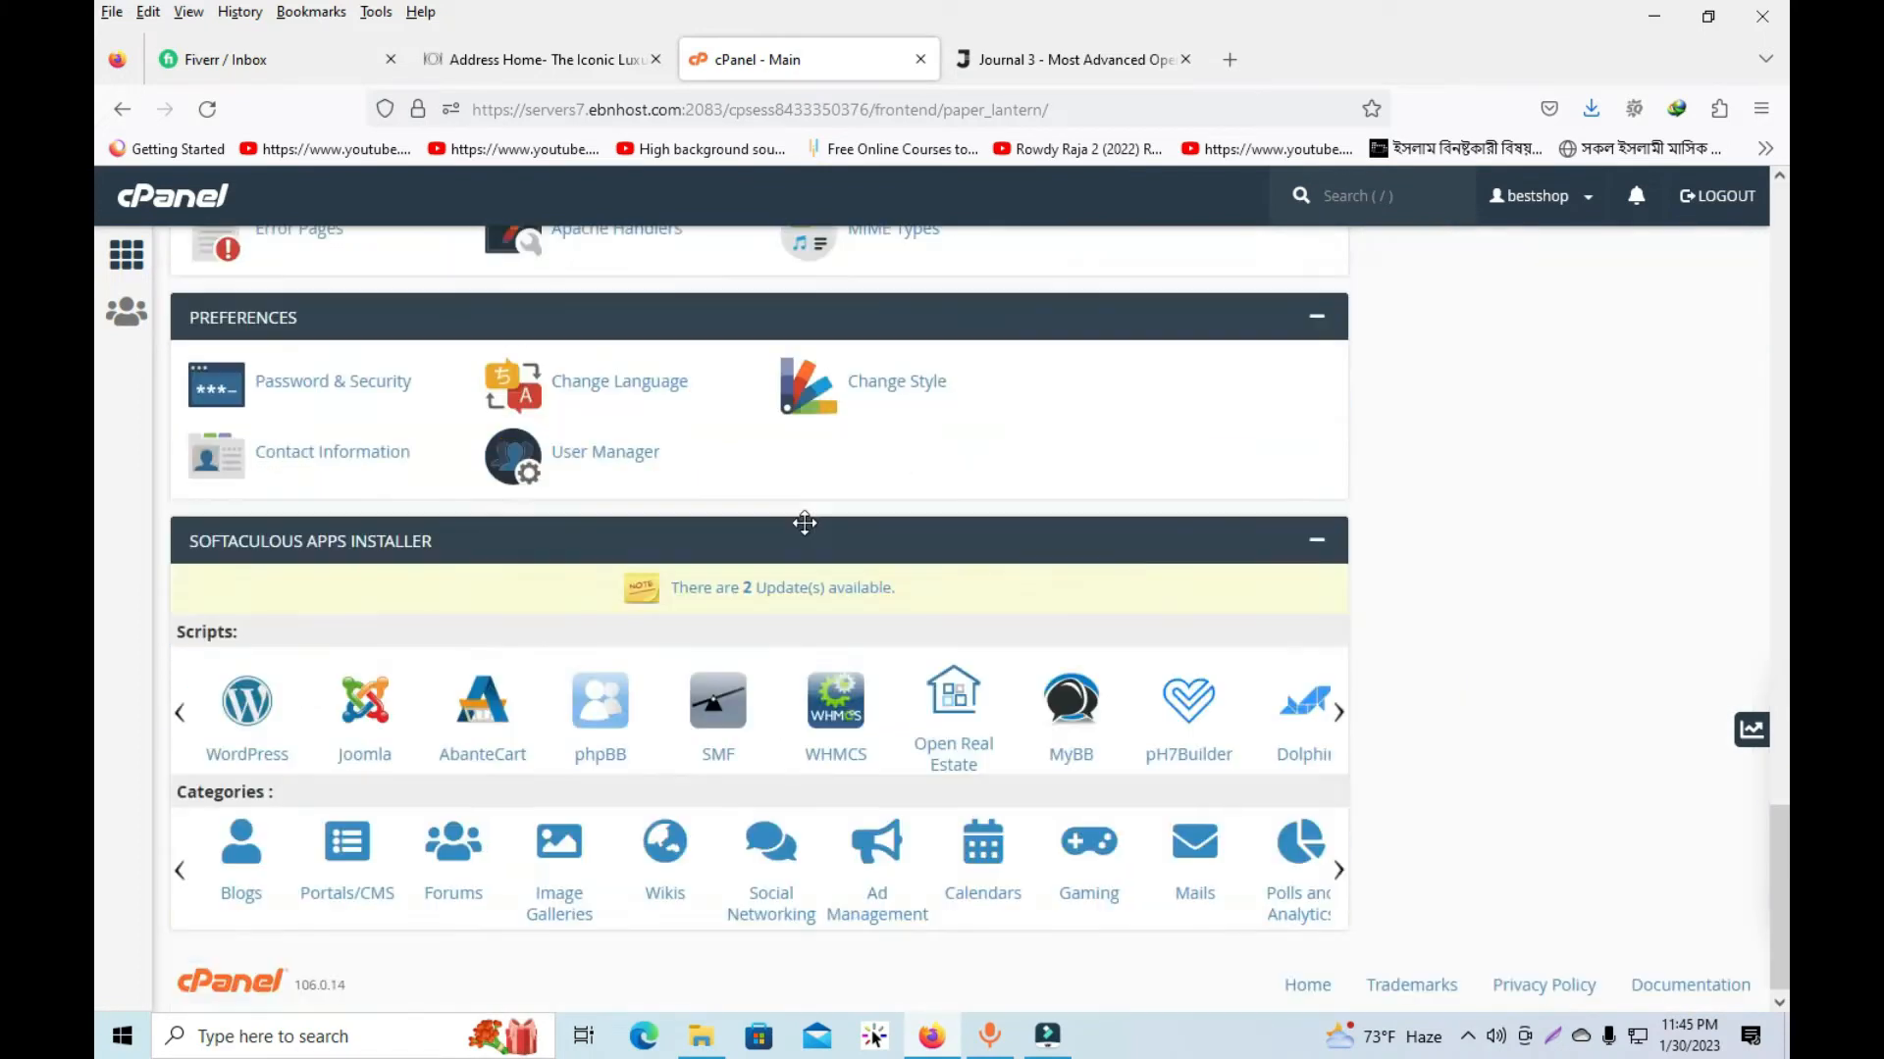
{"action": "mouse_move", "coordinate": [1341, 704]}
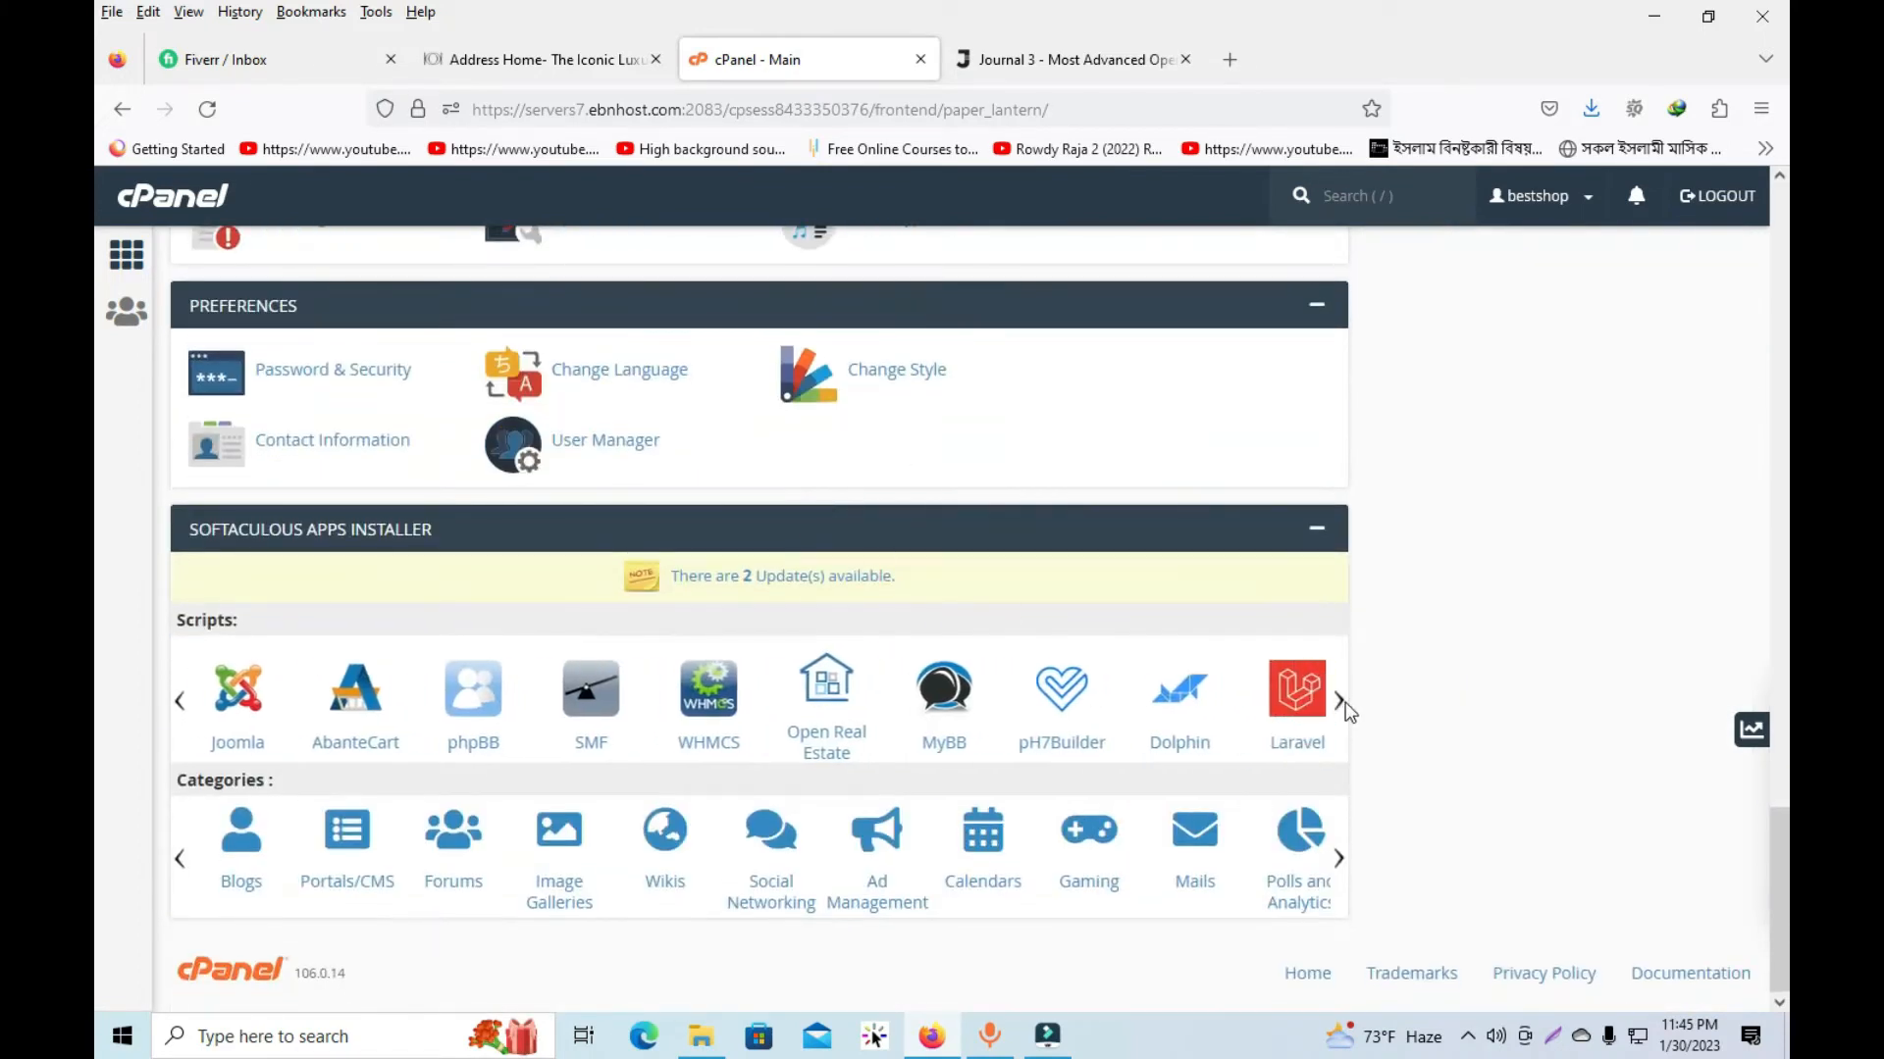
{"action": "left_click", "coordinate": [1265, 721]}
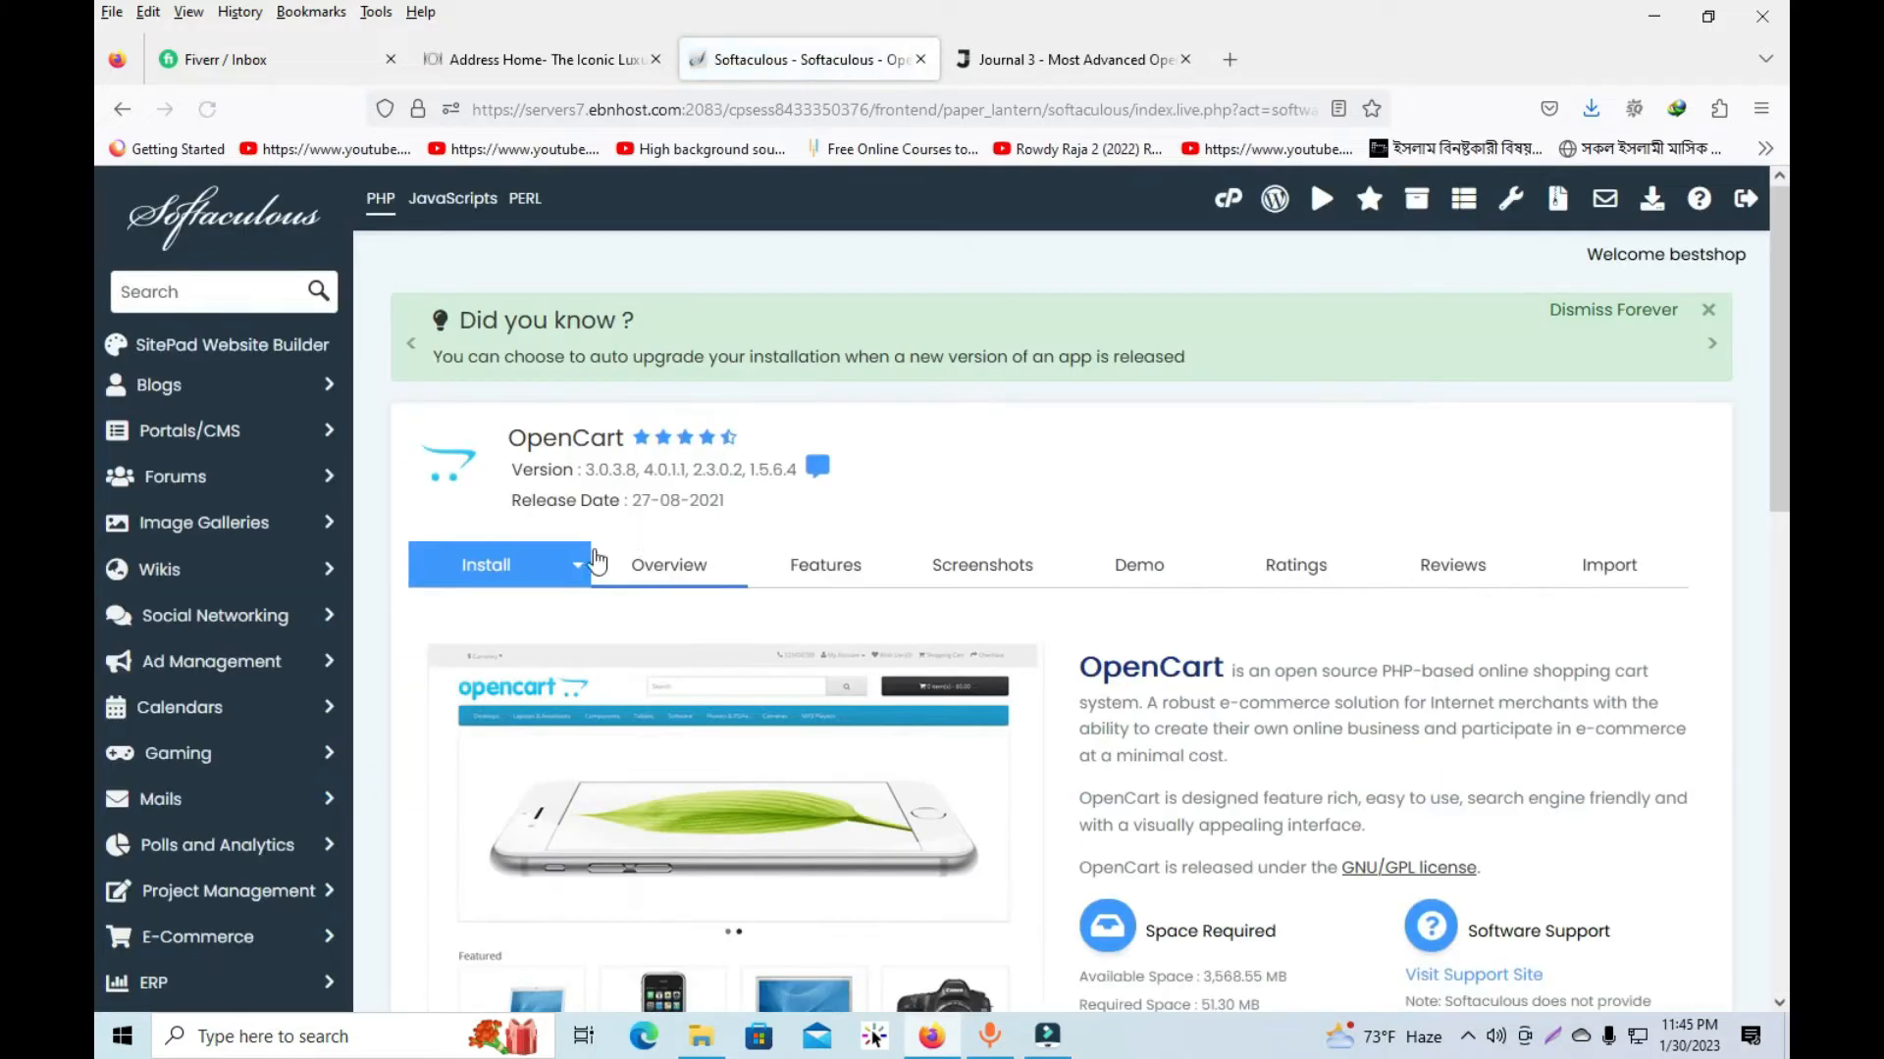
{"action": "left_click", "coordinate": [498, 576]}
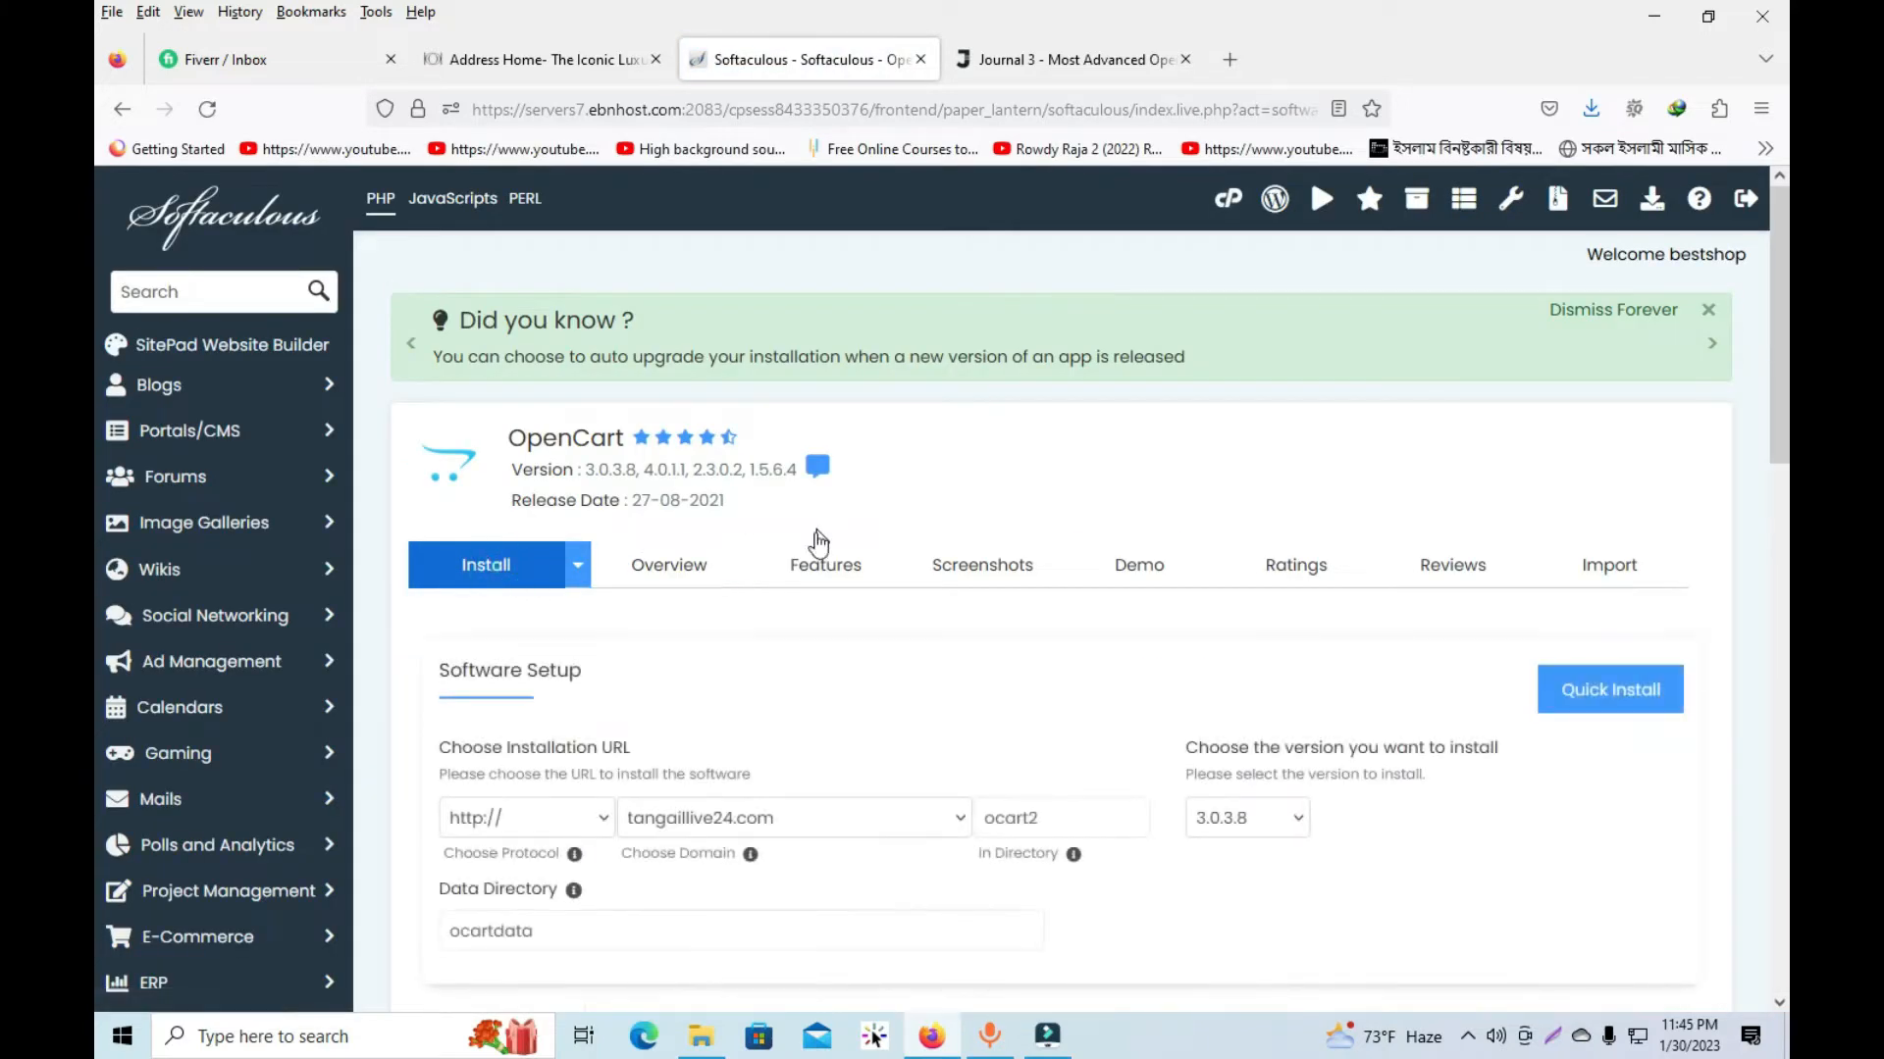
{"action": "scroll", "coordinate": [716, 532], "scroll_direction": "down", "scroll_amount": 4}
{"action": "left_click", "coordinate": [730, 454]}
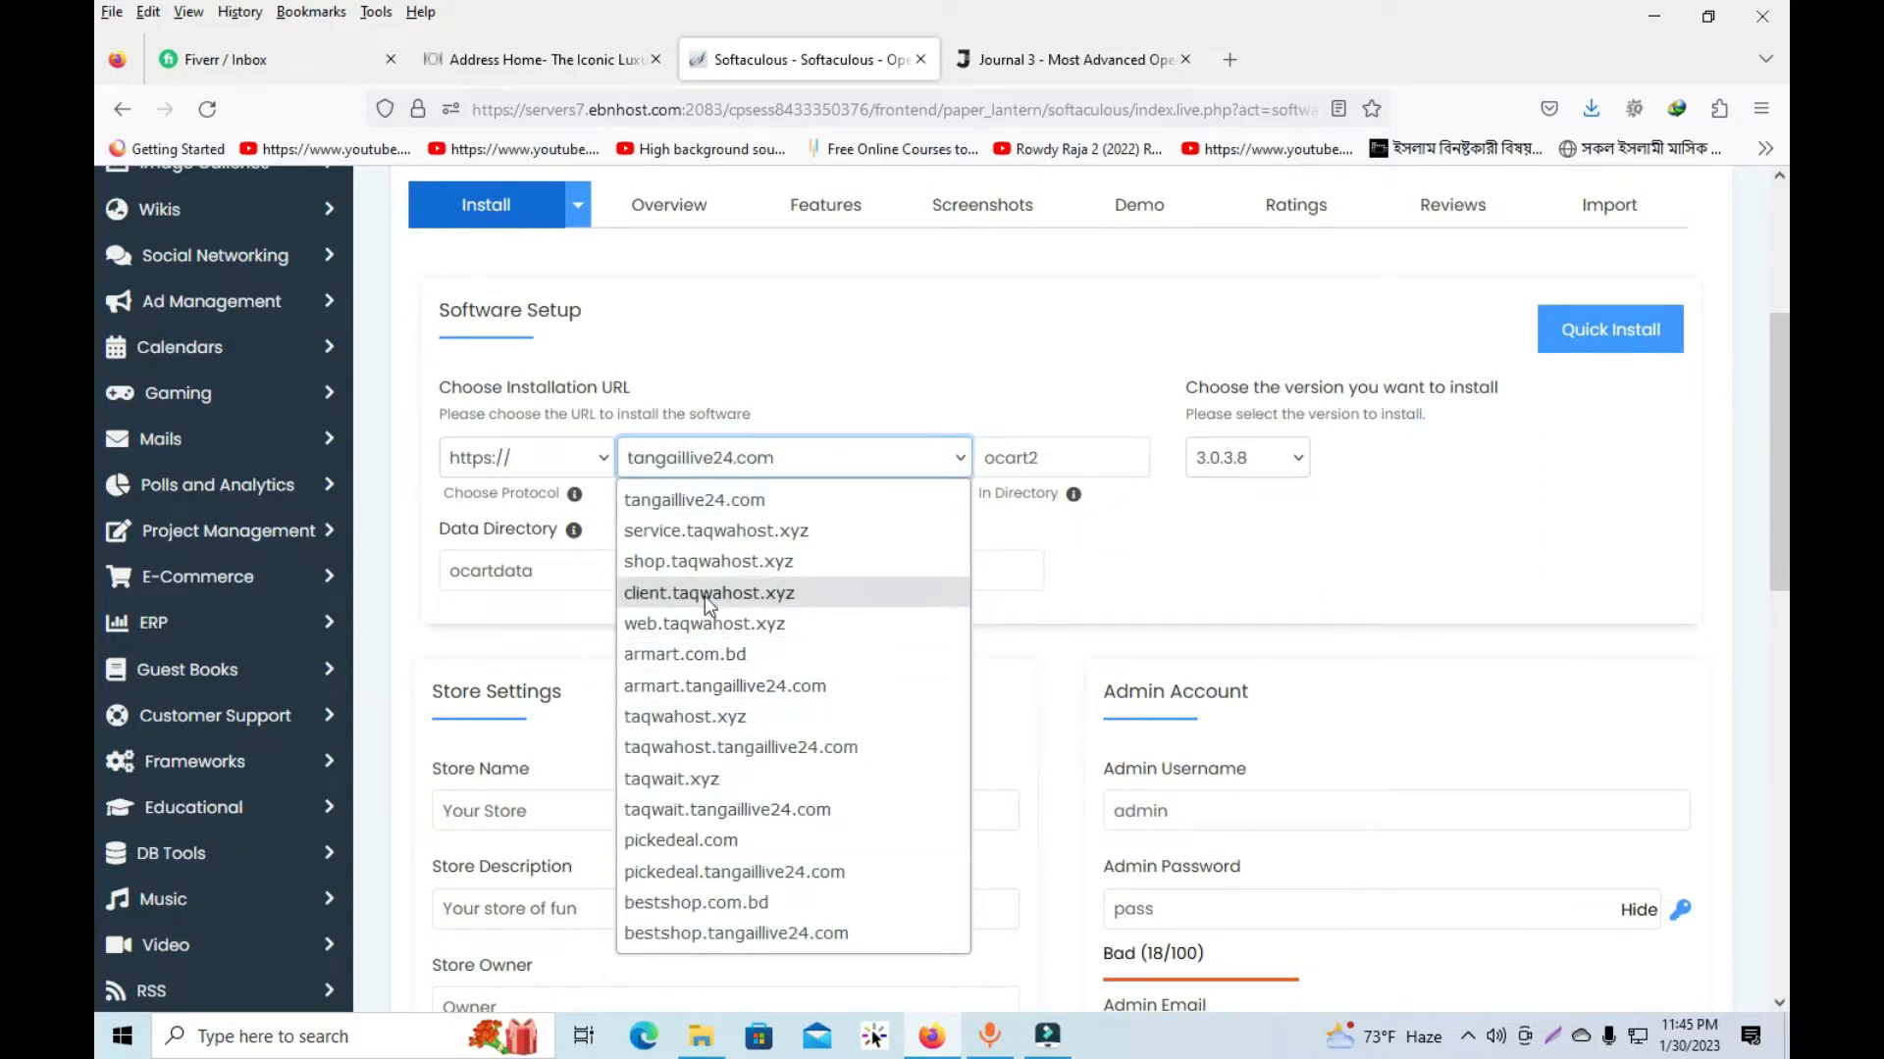
{"action": "left_click", "coordinate": [658, 596]}
{"action": "left_click", "coordinate": [593, 469]}
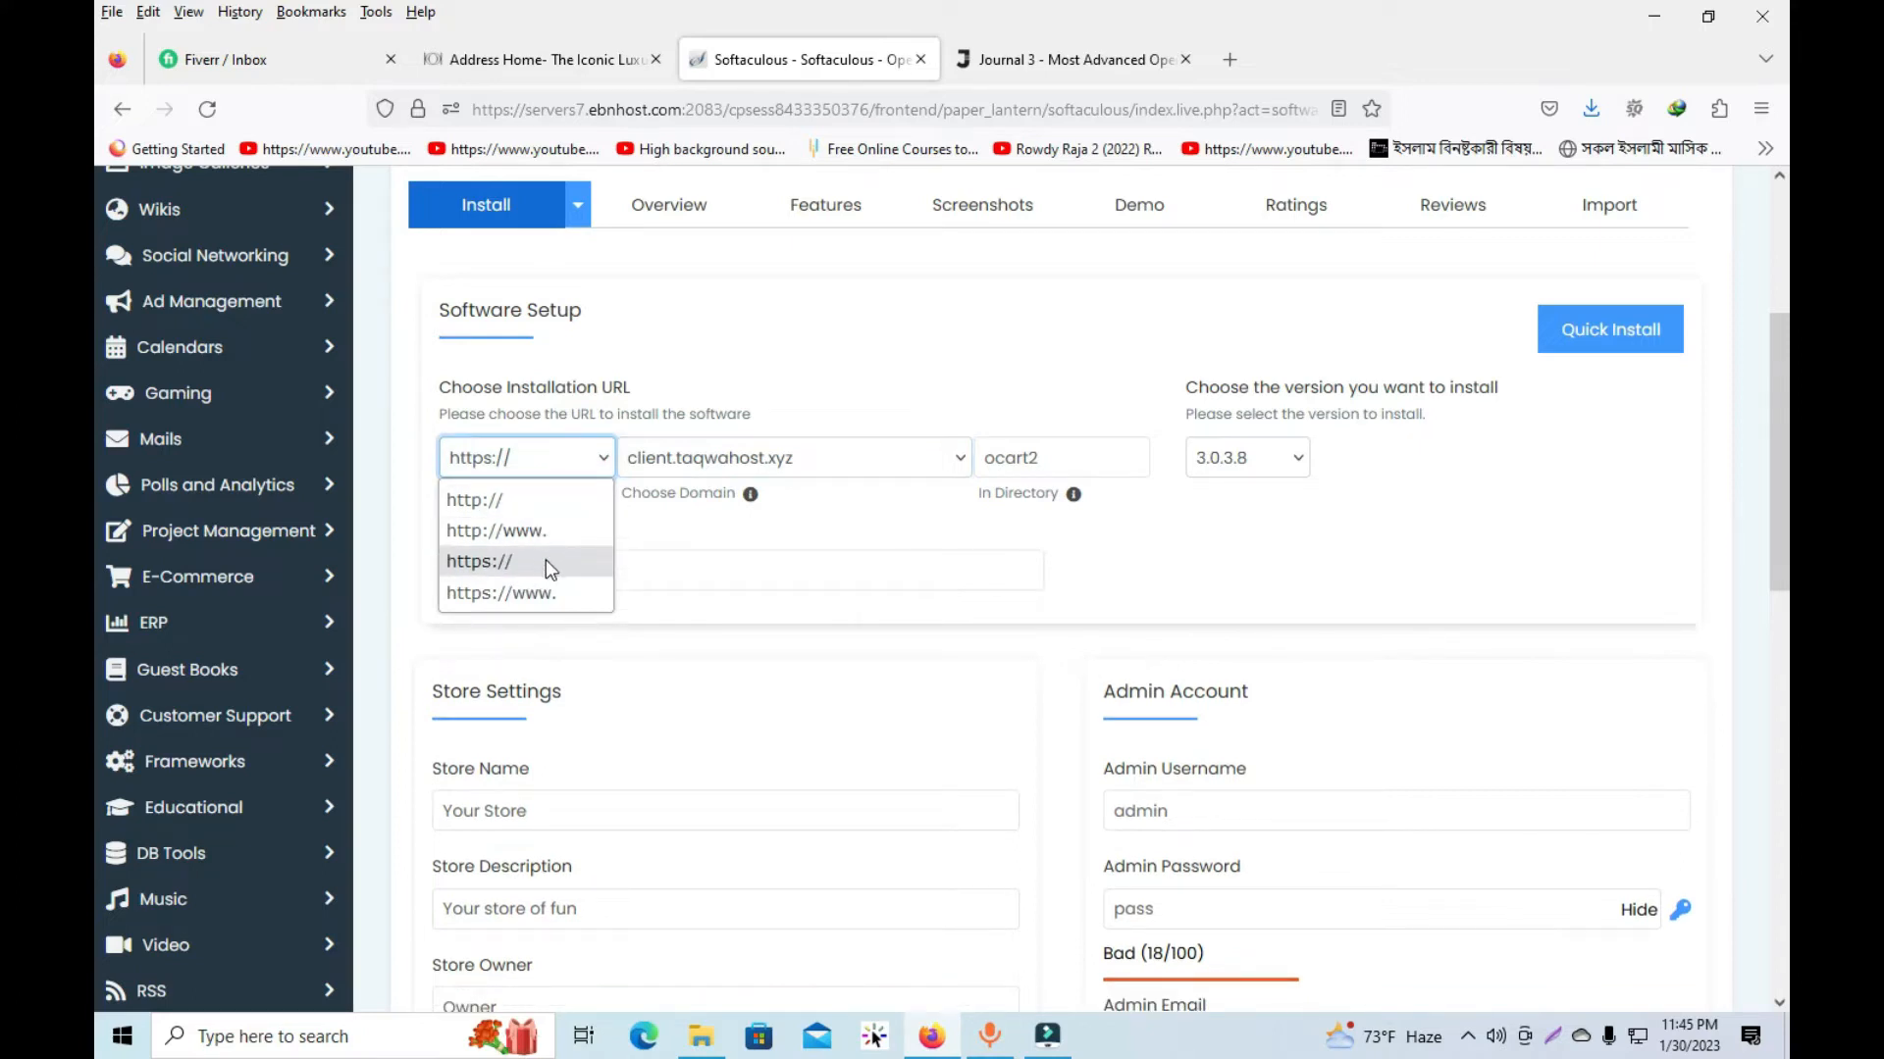
{"action": "left_click", "coordinate": [797, 525]}
{"action": "left_click", "coordinate": [1049, 456]}
{"action": "left_click_drag", "start_coordinate": [1050, 456], "coordinate": [953, 461]}
{"action": "key", "text": "BackSpace"}
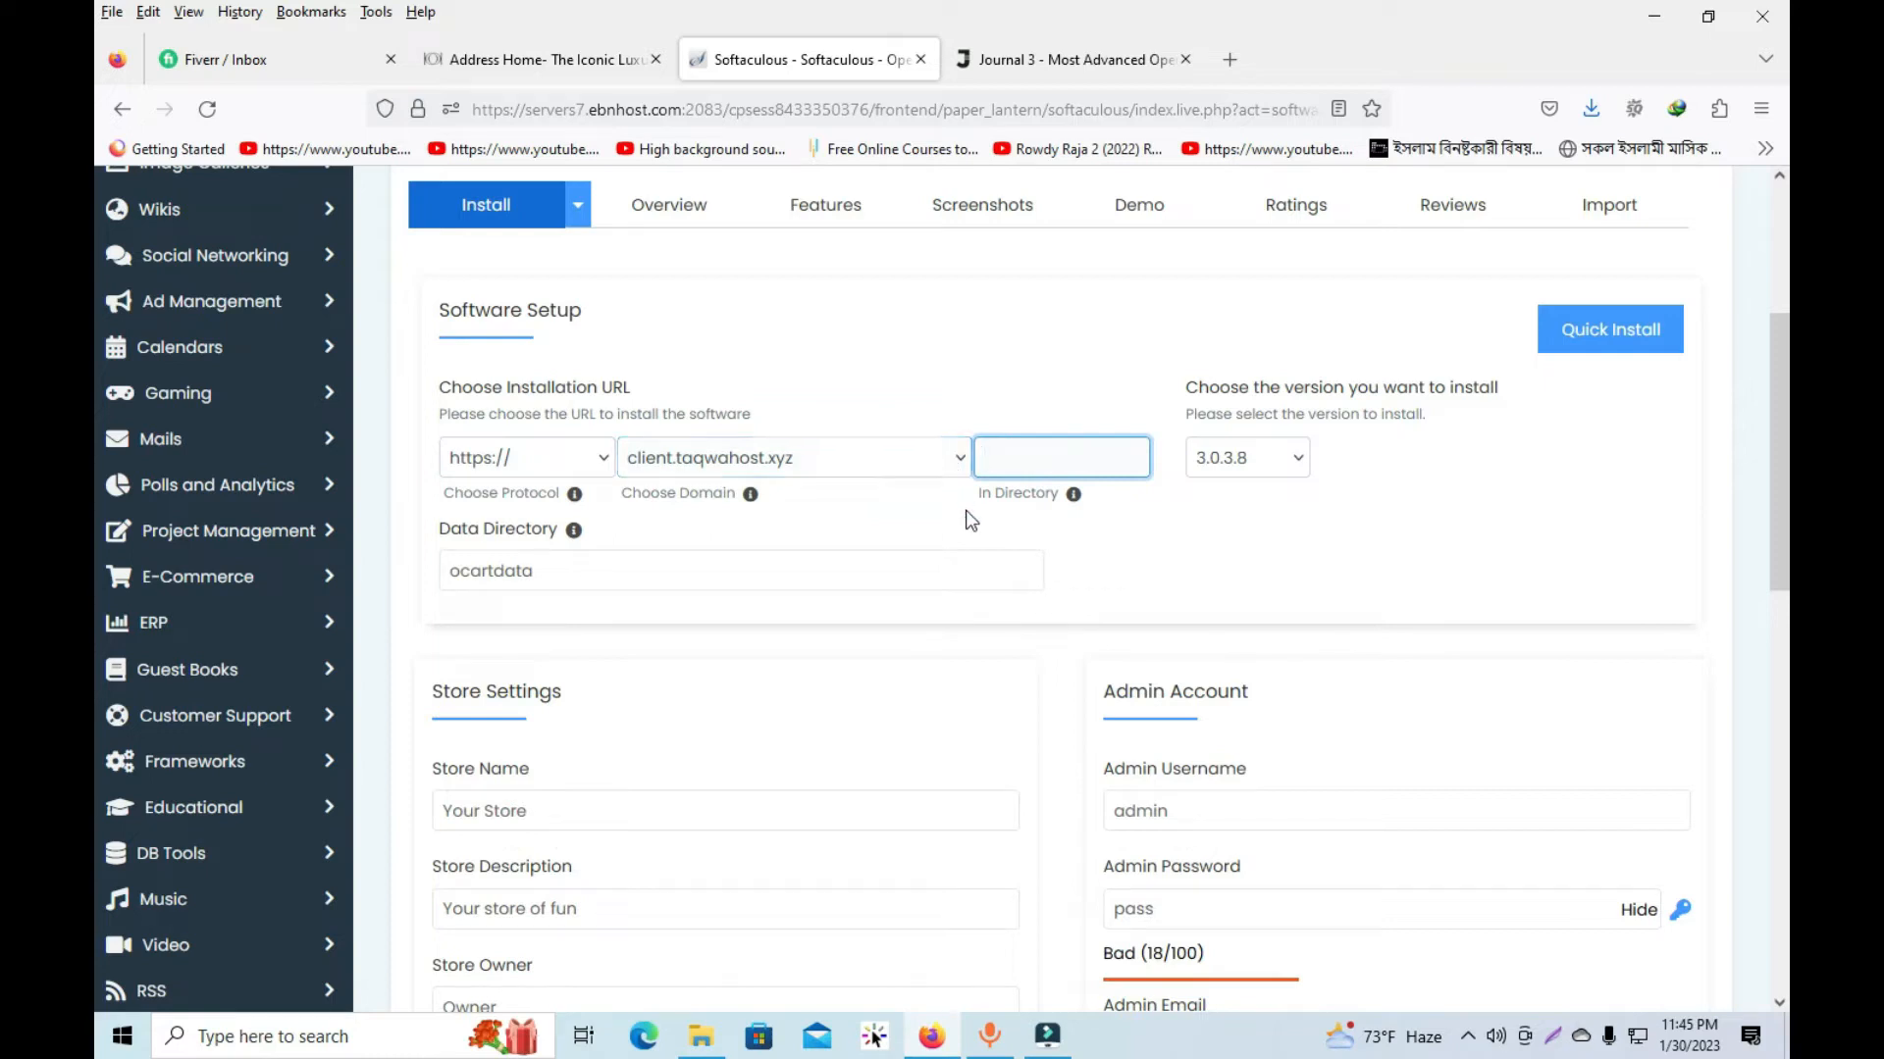
{"action": "left_click", "coordinate": [589, 580]}
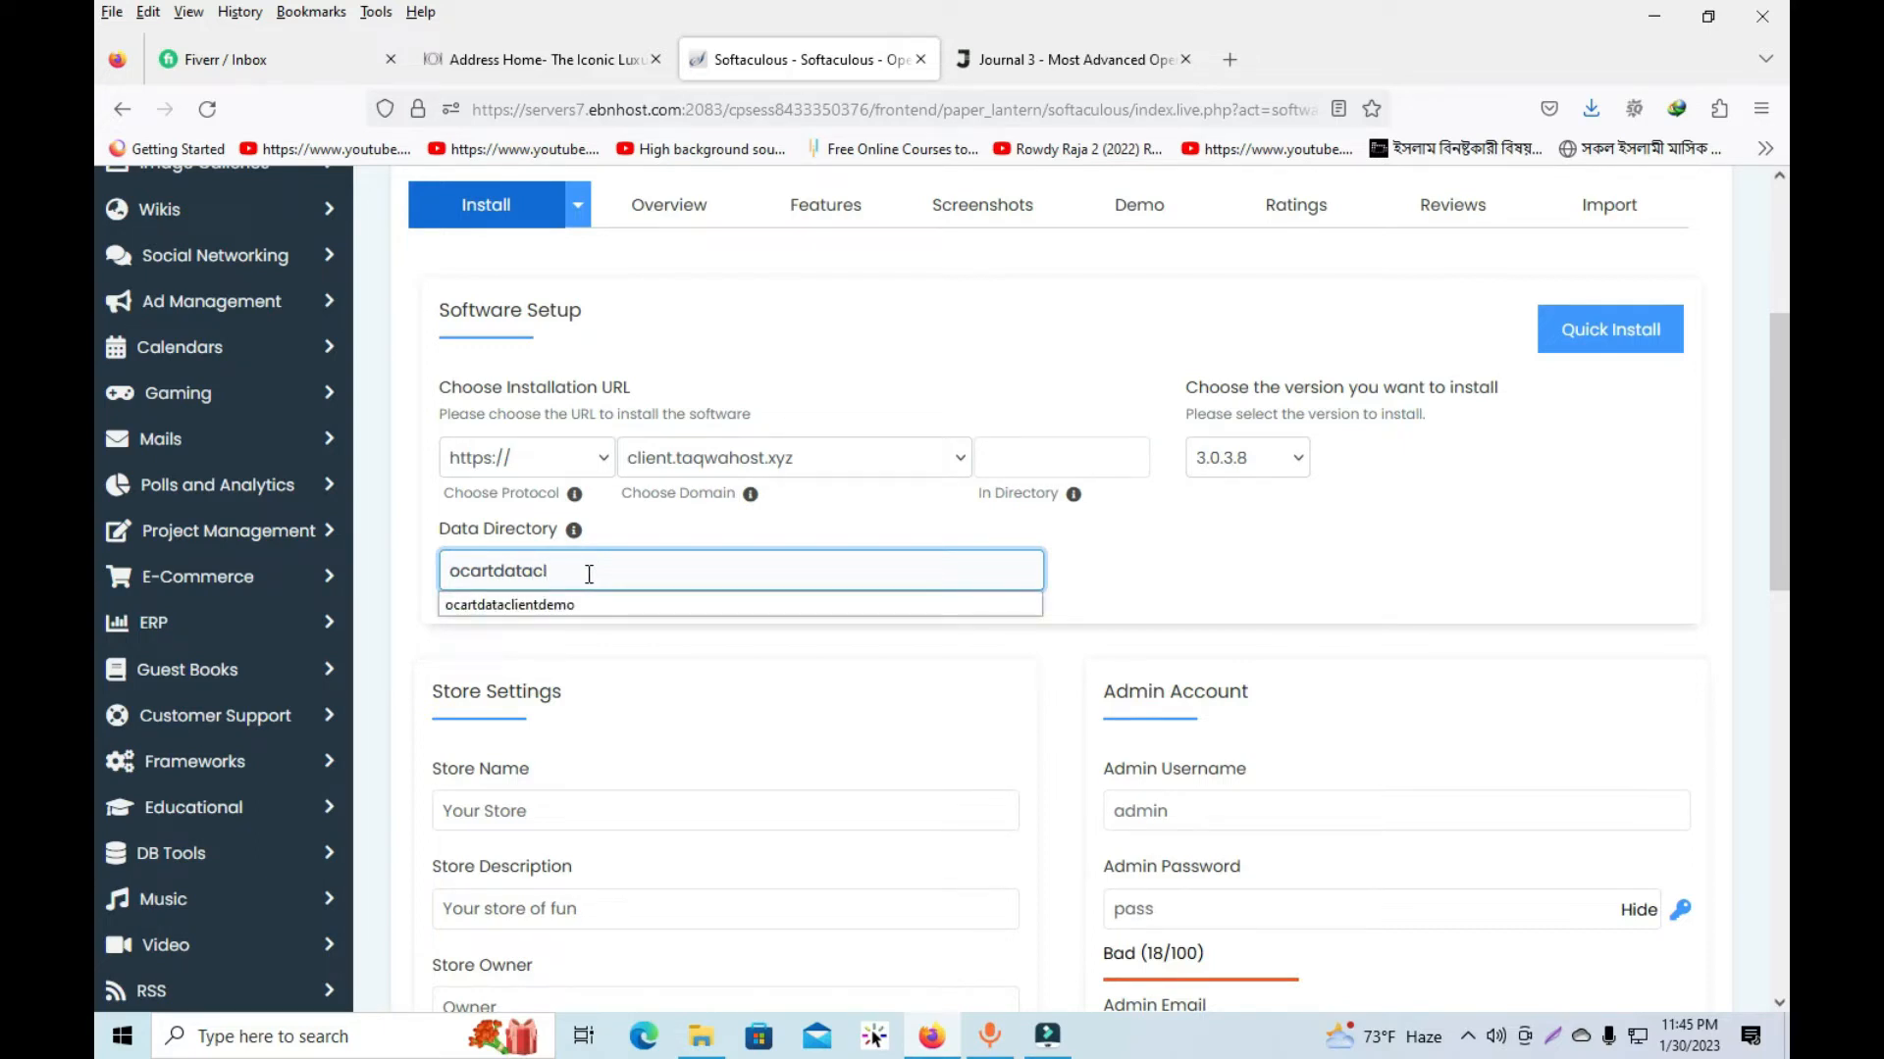
{"action": "left_click", "coordinate": [589, 604]}
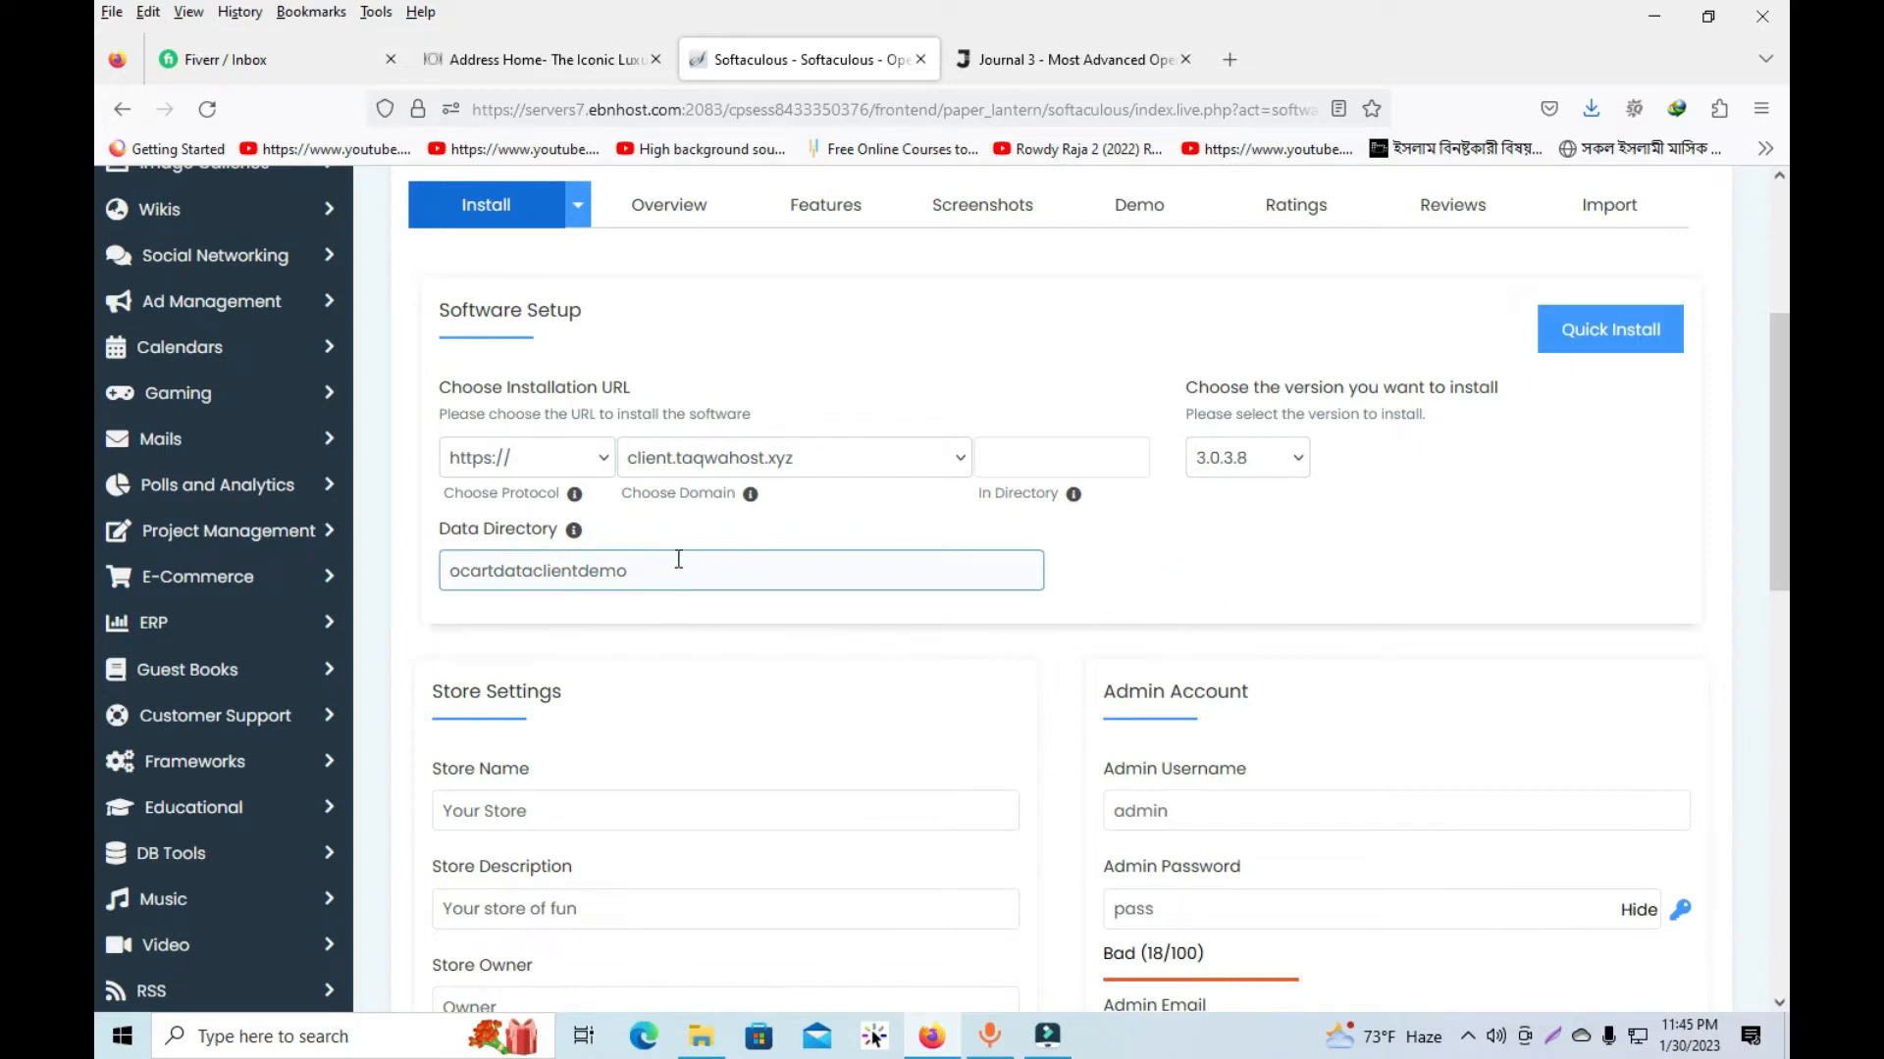
Step: Replace the default admin password with a strong one, keeping the default store name
{"action": "scroll", "coordinate": [786, 560], "scroll_direction": "down", "scroll_amount": 2}
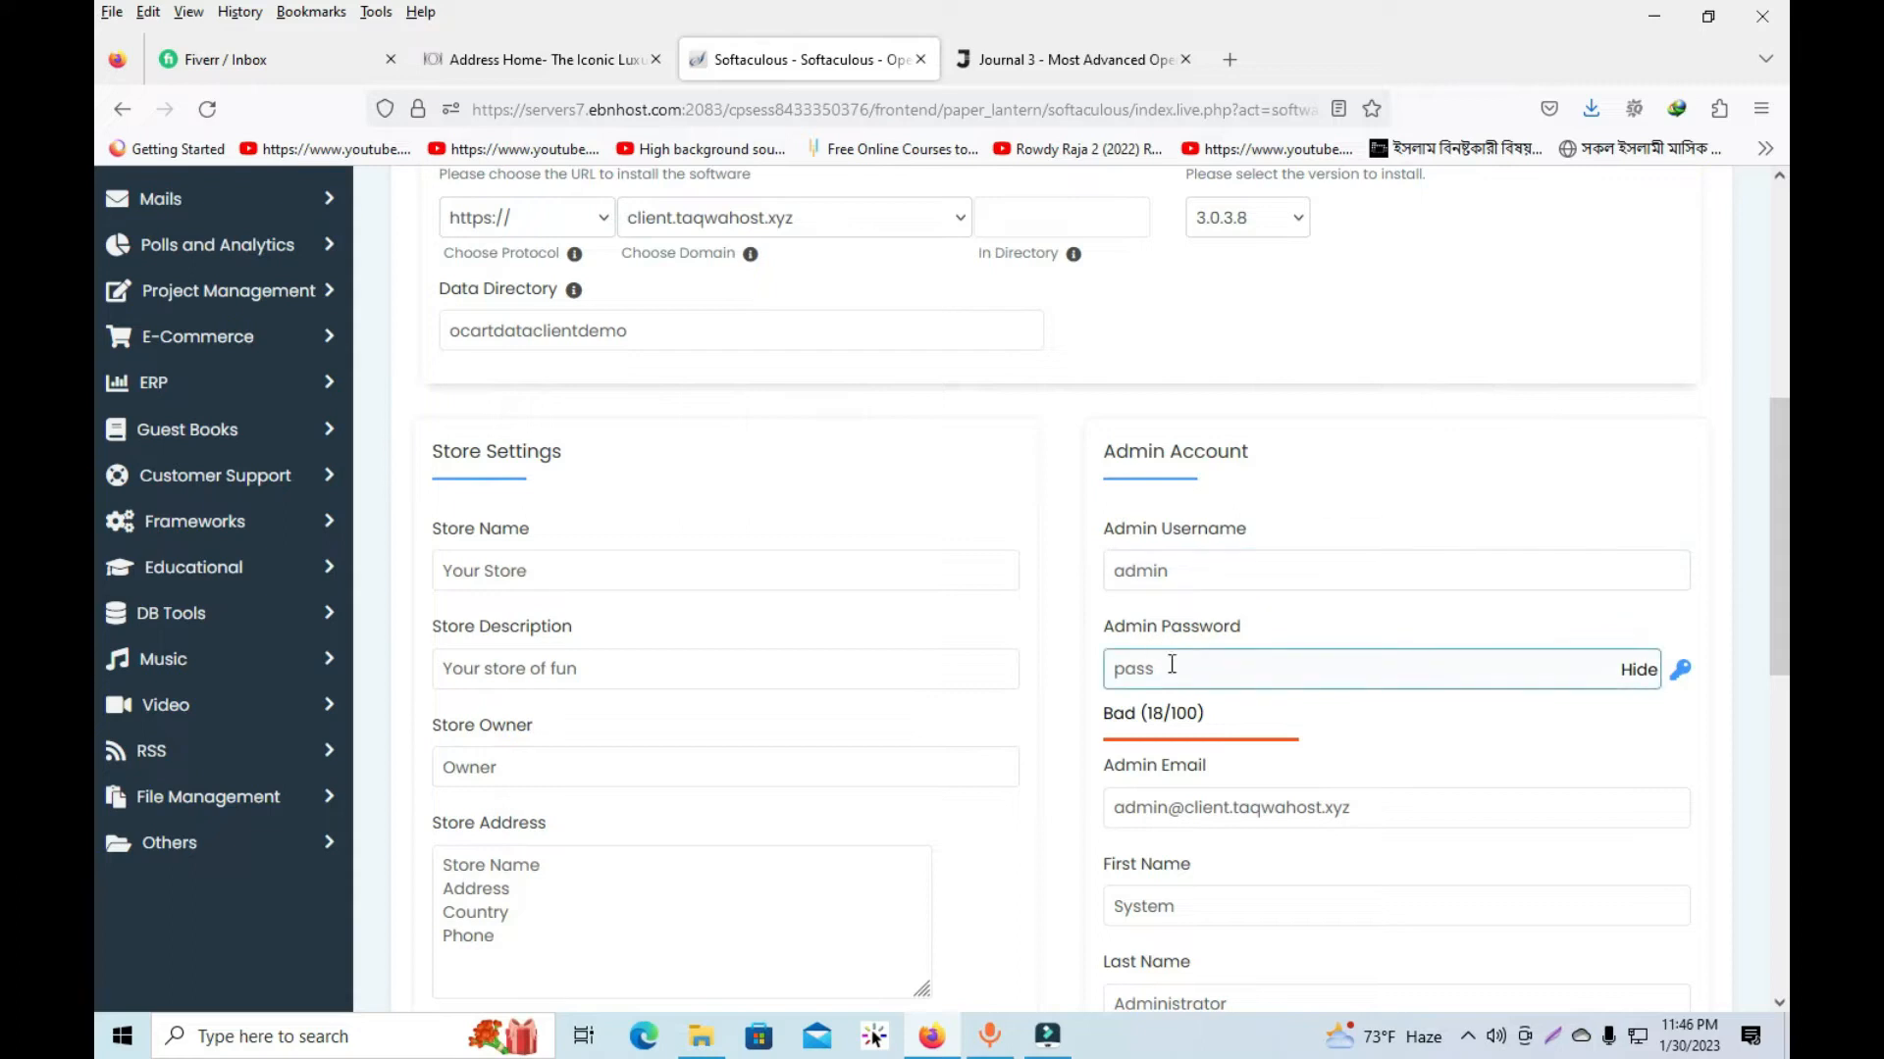
{"action": "left_click", "coordinate": [1637, 670]}
{"action": "double_click", "coordinate": [1173, 669]}
{"action": "type", "text": "•••••••••••"}
{"action": "left_click", "coordinate": [547, 576]}
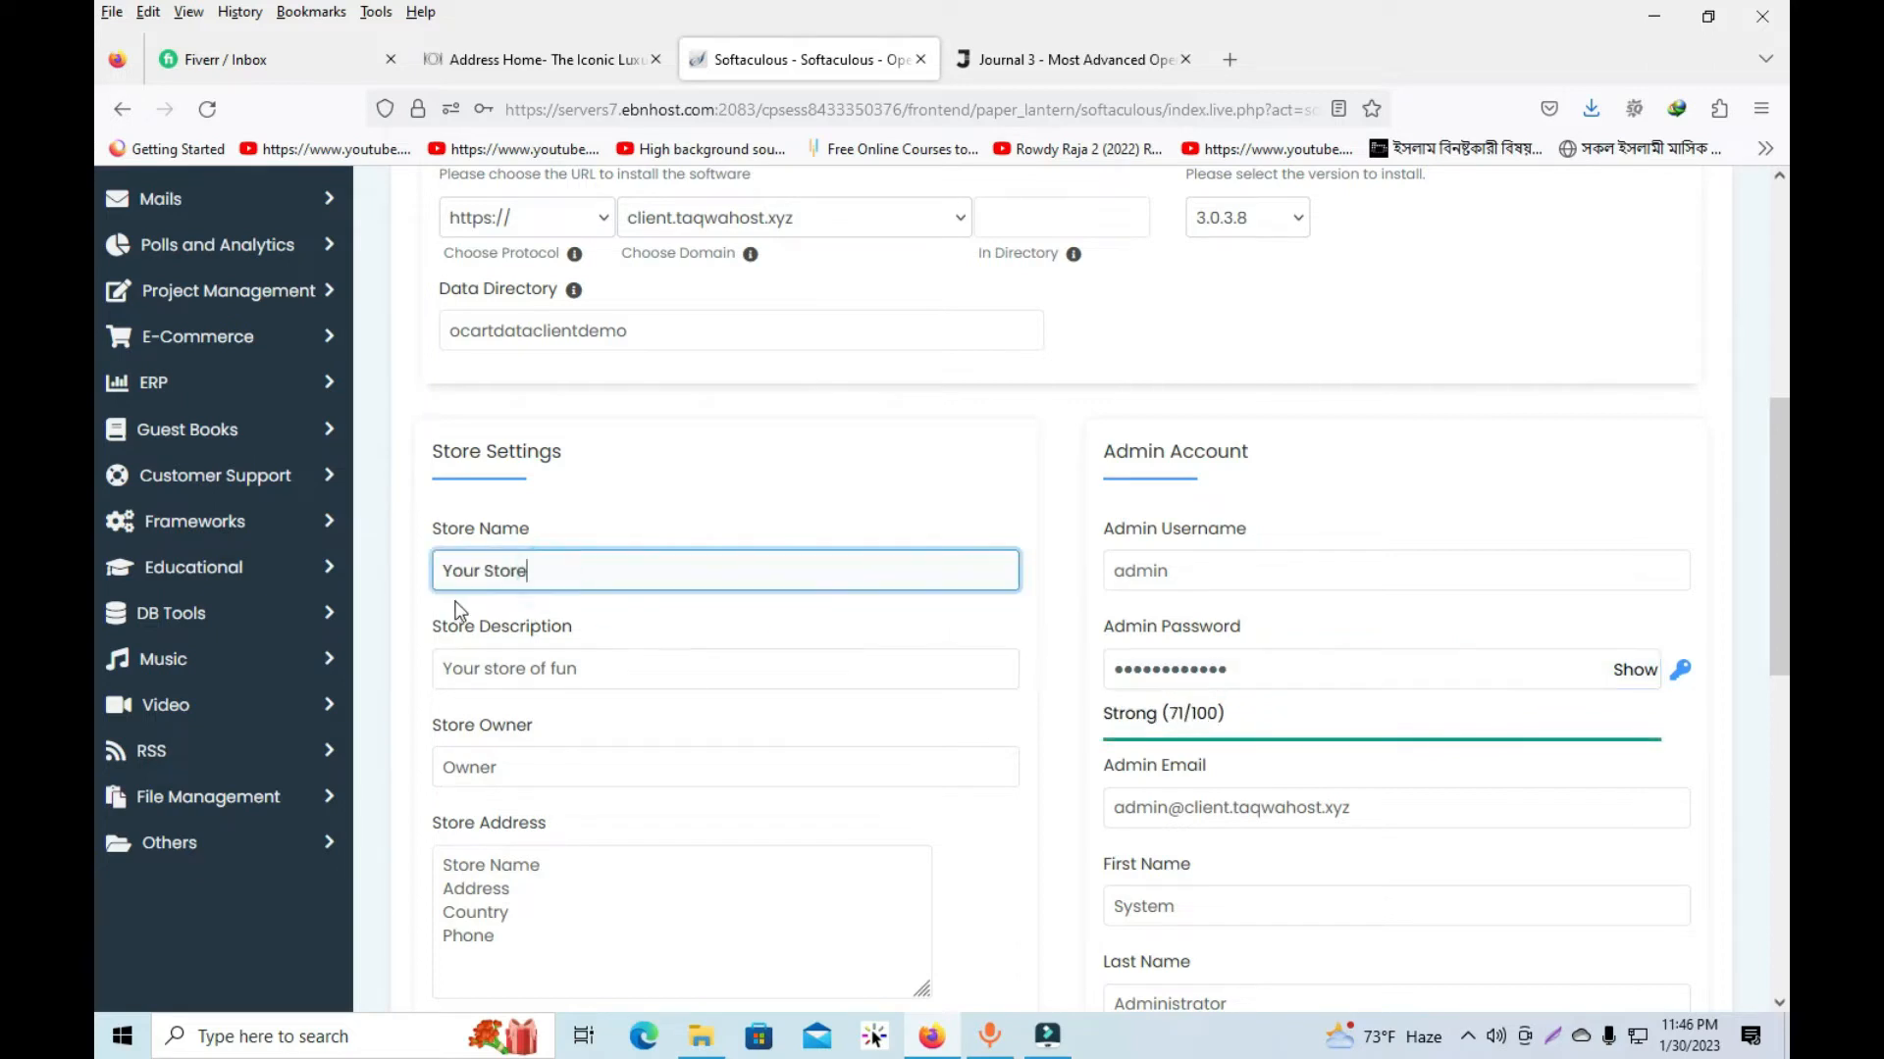
Step: Expand the advanced installation options and set the database name to adress after the bestshop_ prefix
{"action": "scroll", "coordinate": [550, 697], "scroll_direction": "down", "scroll_amount": 2}
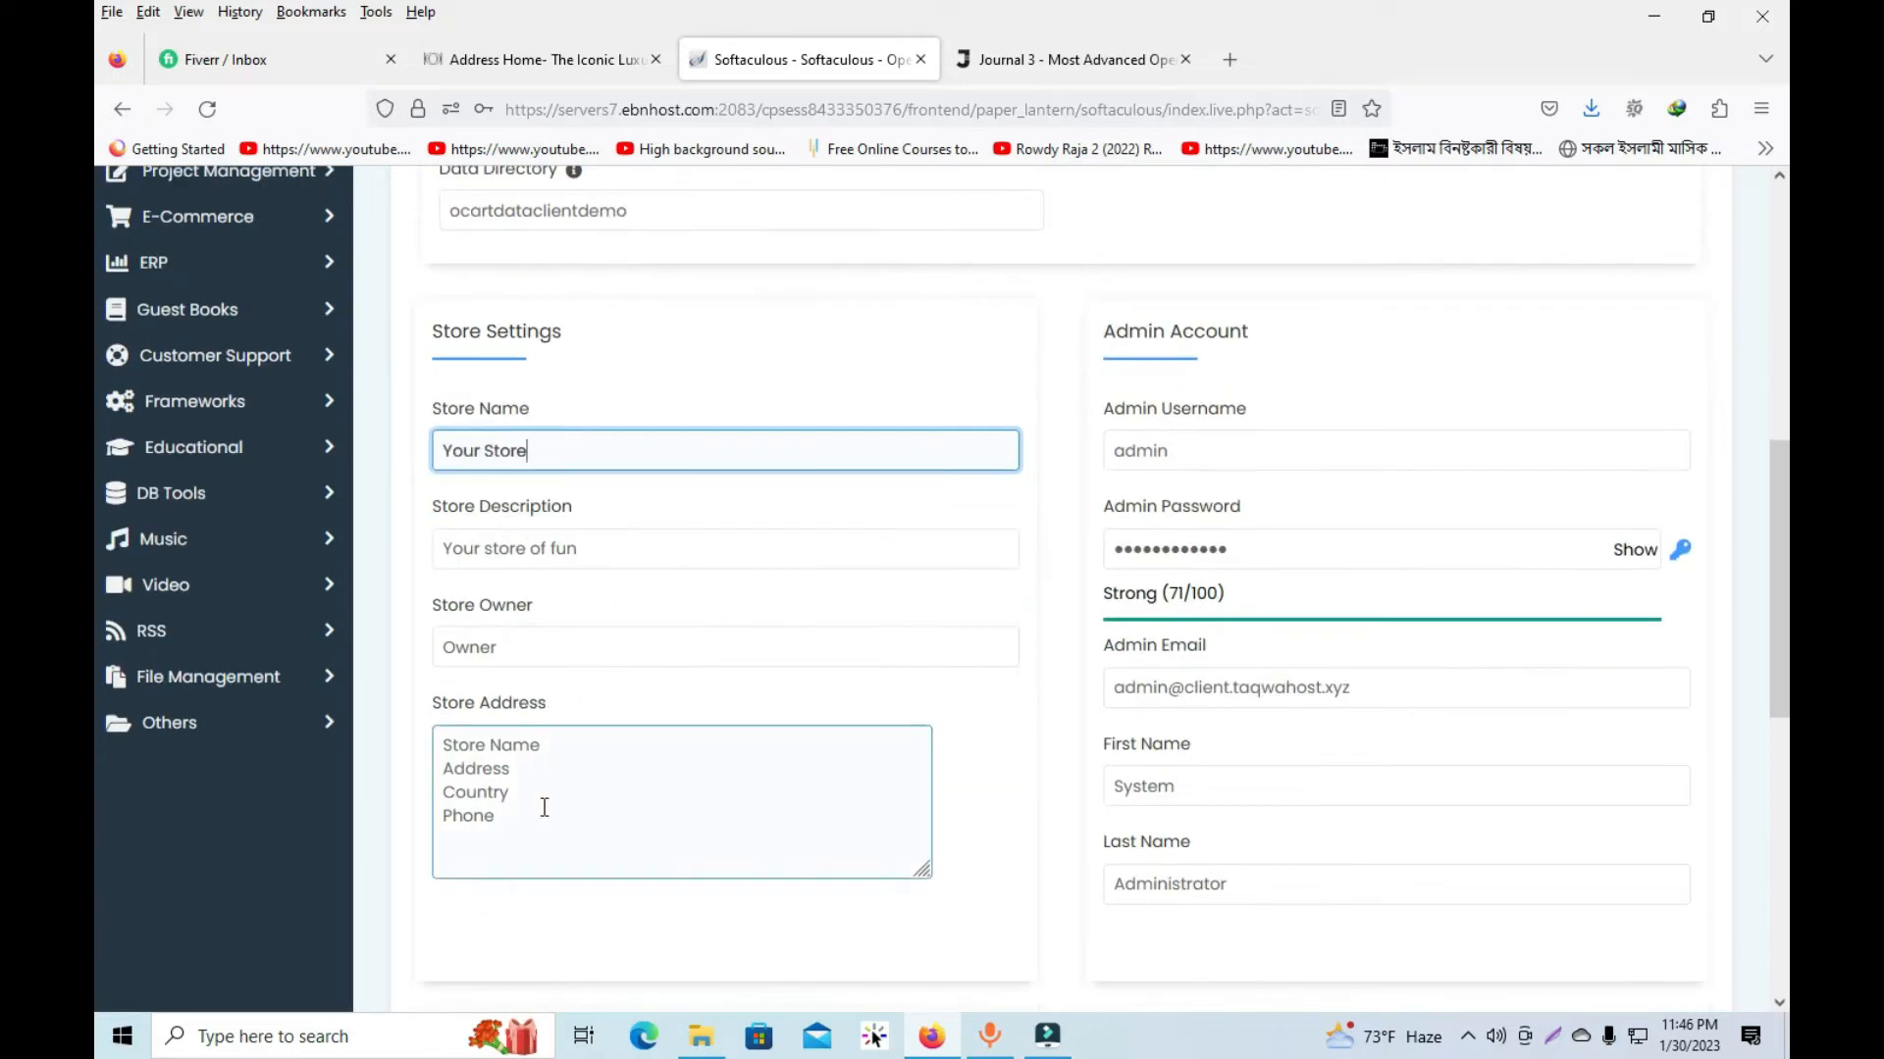
{"action": "scroll", "coordinate": [1079, 706], "scroll_direction": "down", "scroll_amount": 2}
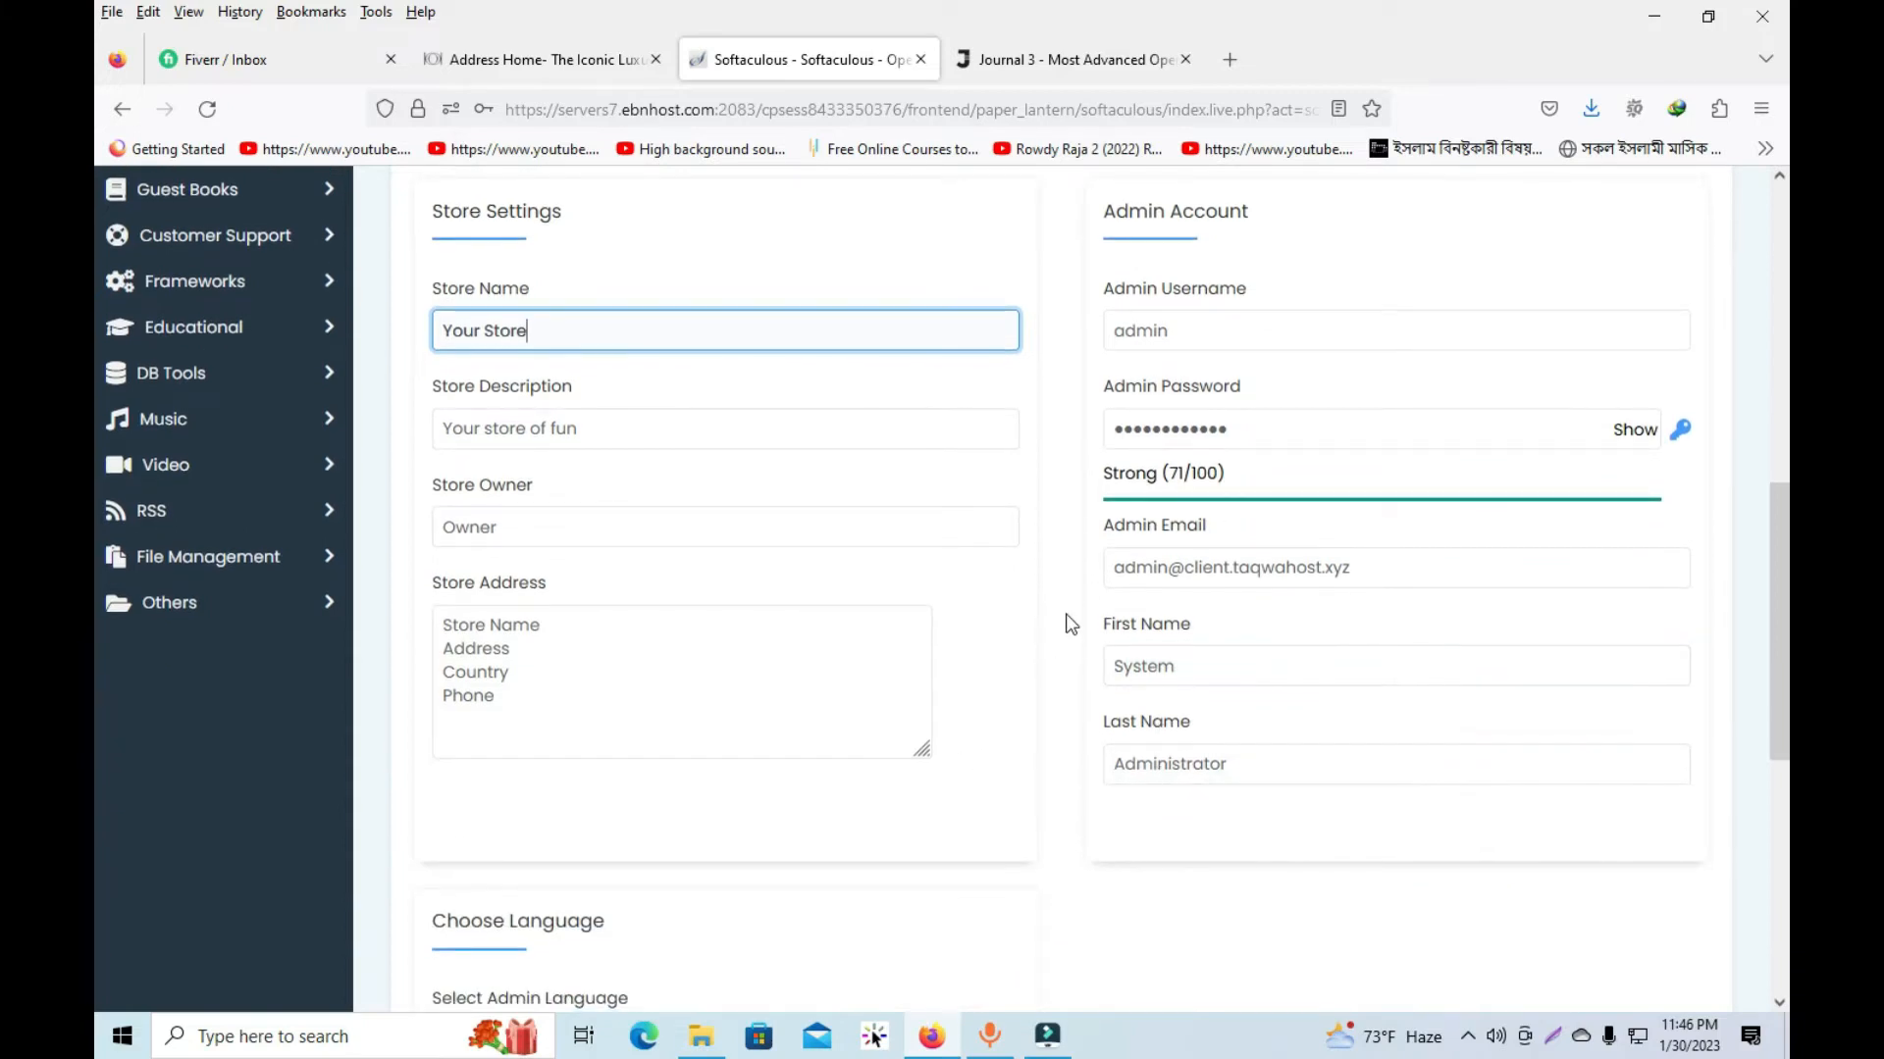
{"action": "scroll", "coordinate": [831, 529], "scroll_direction": "down", "scroll_amount": 4}
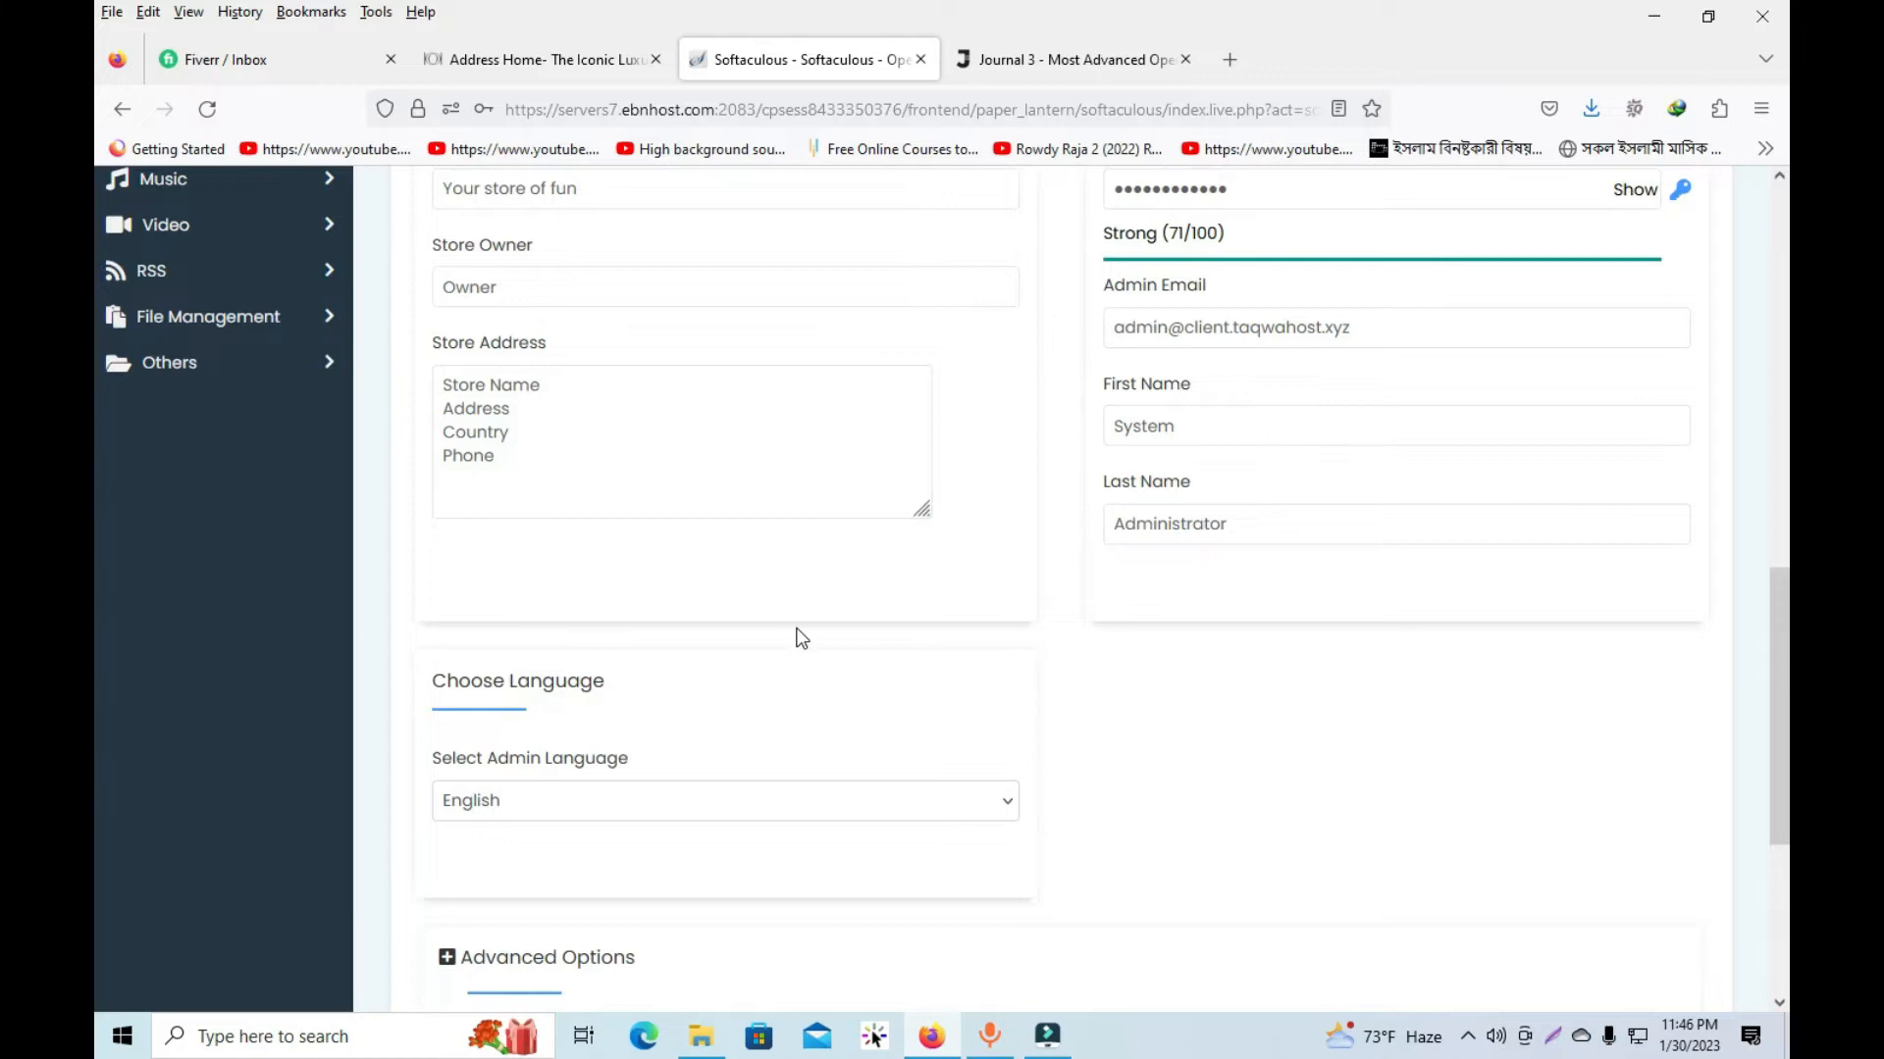
{"action": "scroll", "coordinate": [799, 627], "scroll_direction": "down", "scroll_amount": 6}
{"action": "left_click", "coordinate": [614, 600]}
{"action": "left_click", "coordinate": [630, 736]}
{"action": "double_click", "coordinate": [624, 736]}
{"action": "type", "text": "ad"}
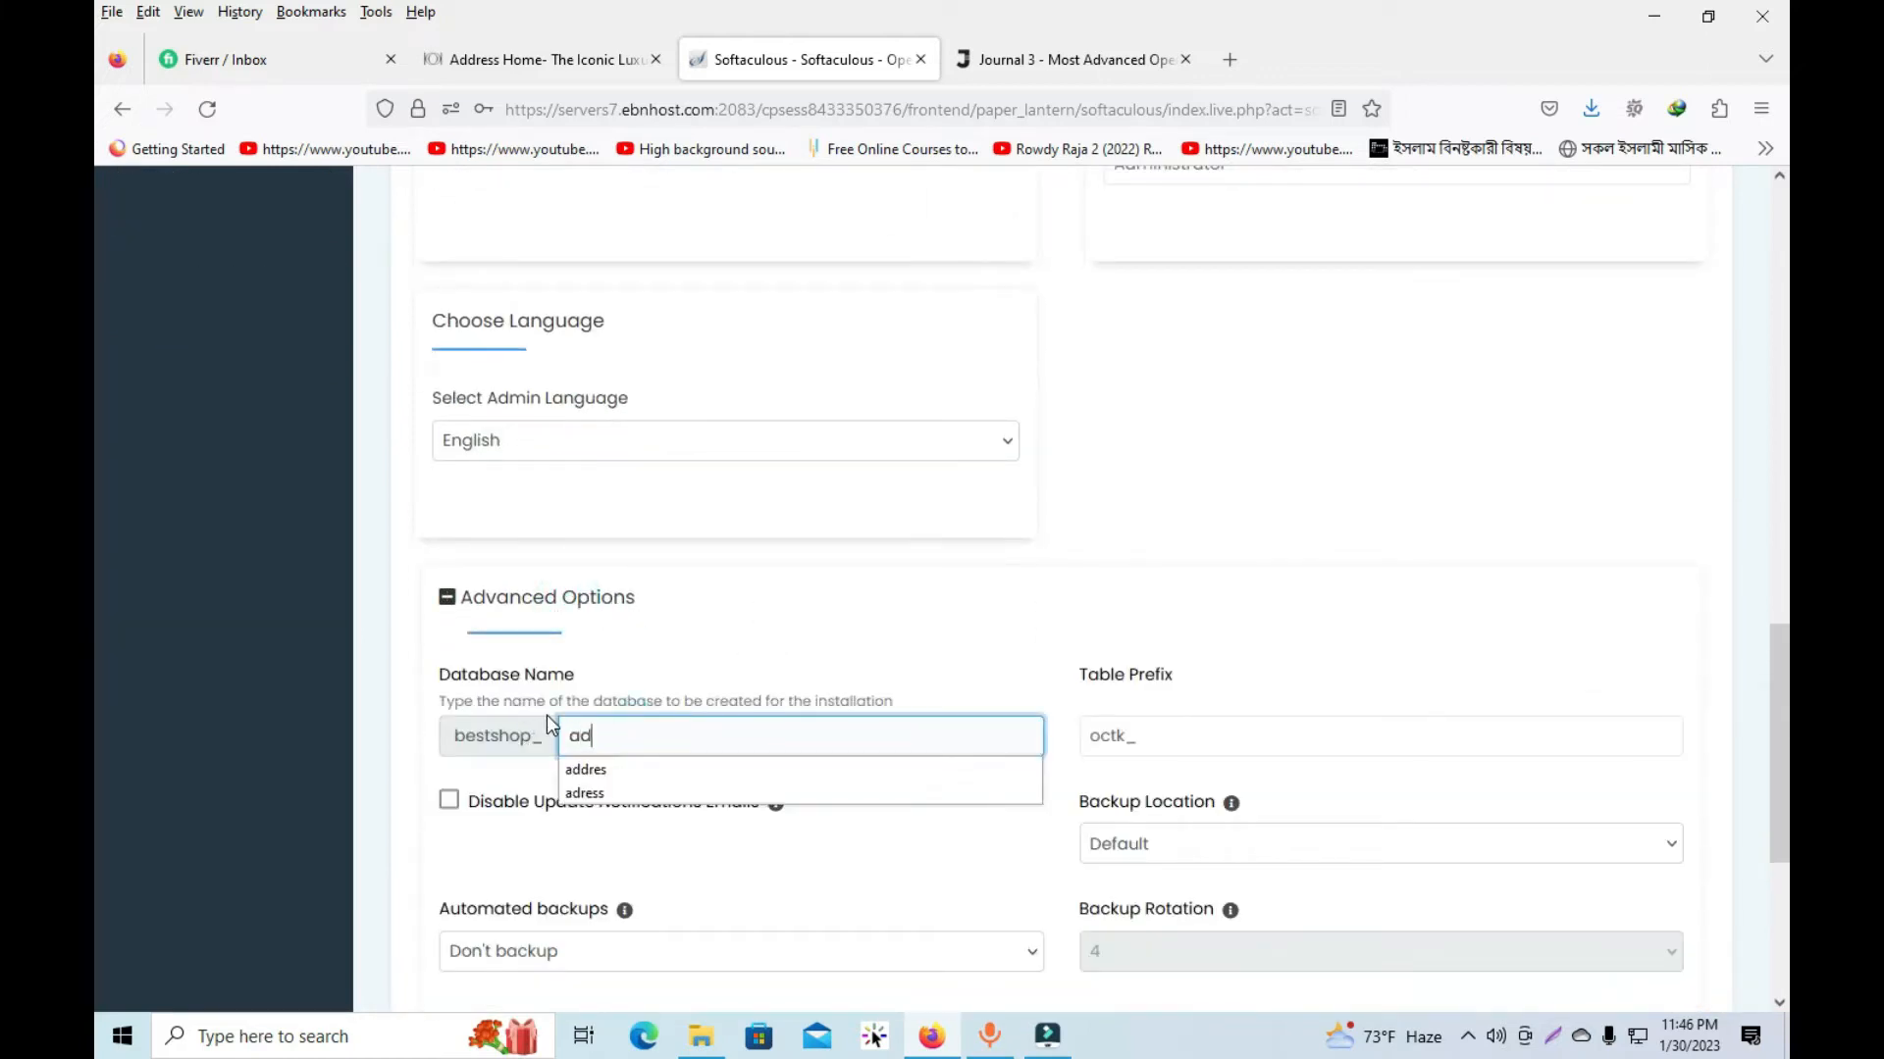
{"action": "type", "text": "ress"}
{"action": "left_click", "coordinate": [838, 631]}
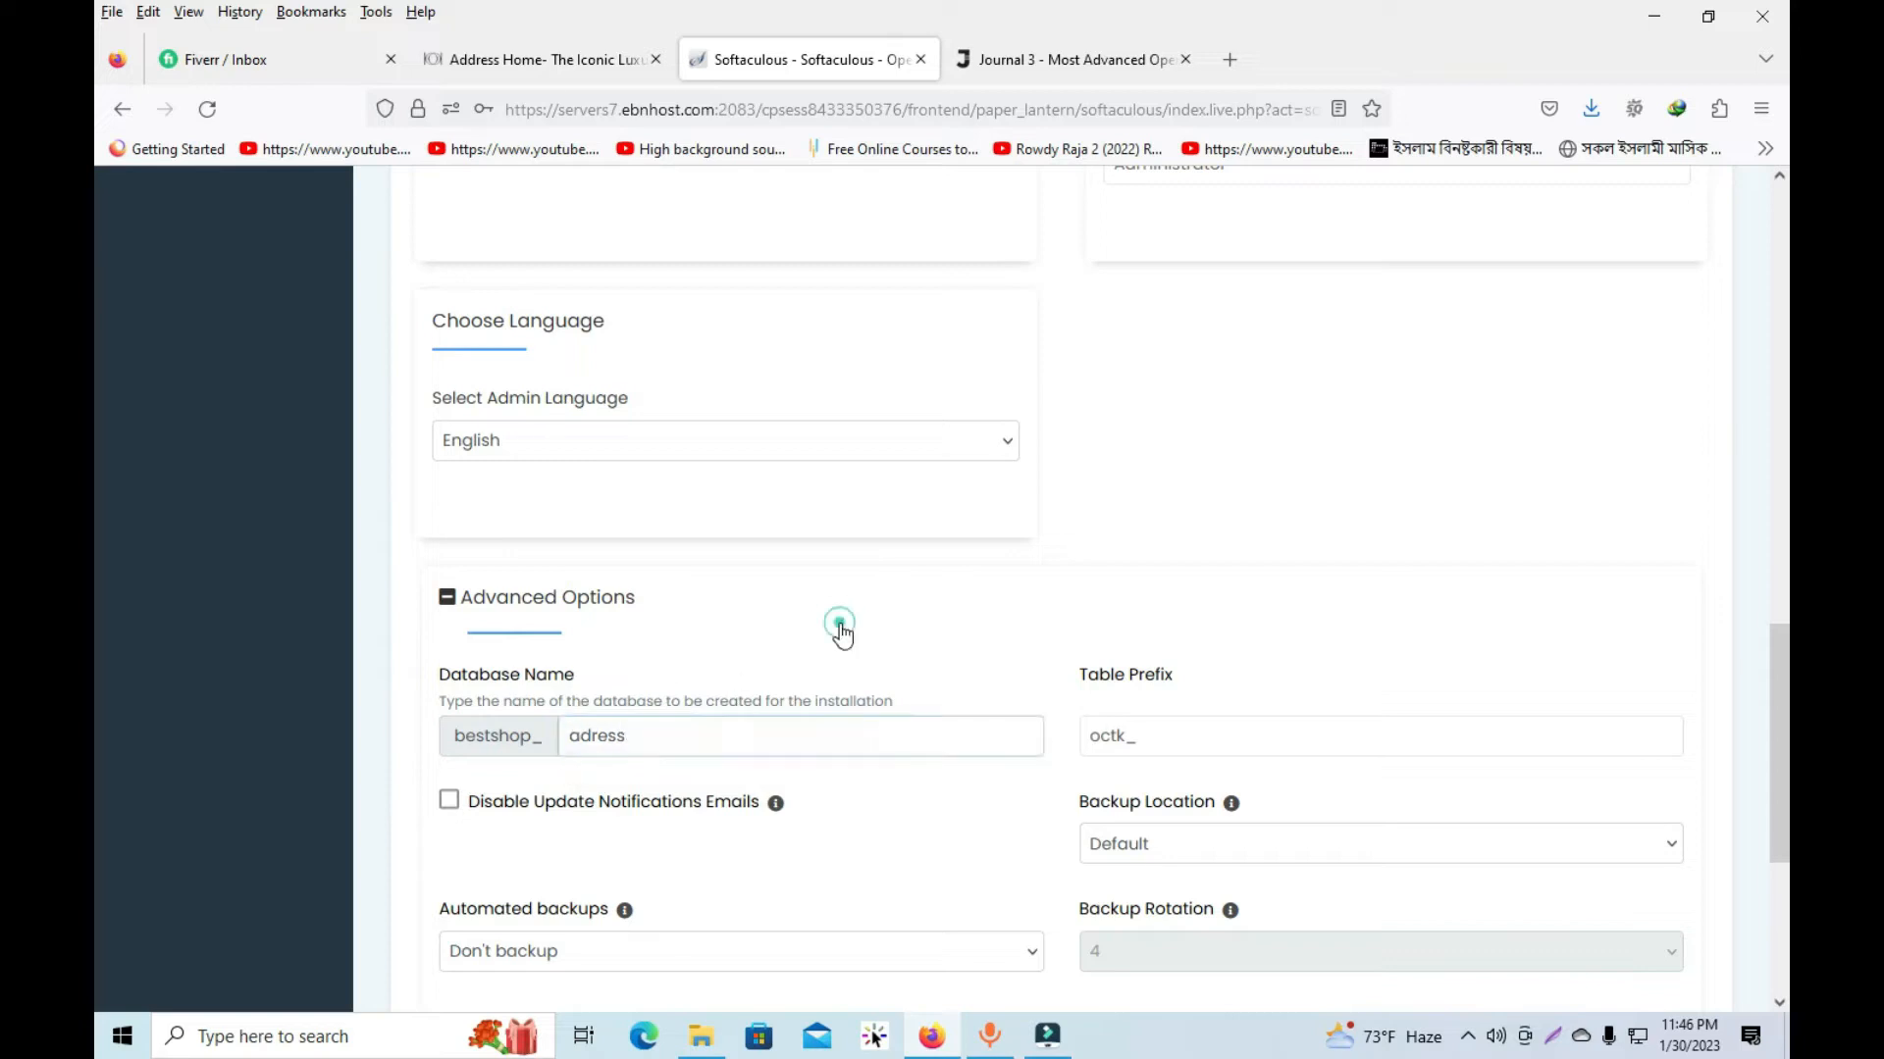
Step: Check the completed setup form and install OpenCart 3.0.3.8
{"action": "scroll", "coordinate": [1181, 584], "scroll_direction": "up", "scroll_amount": 15}
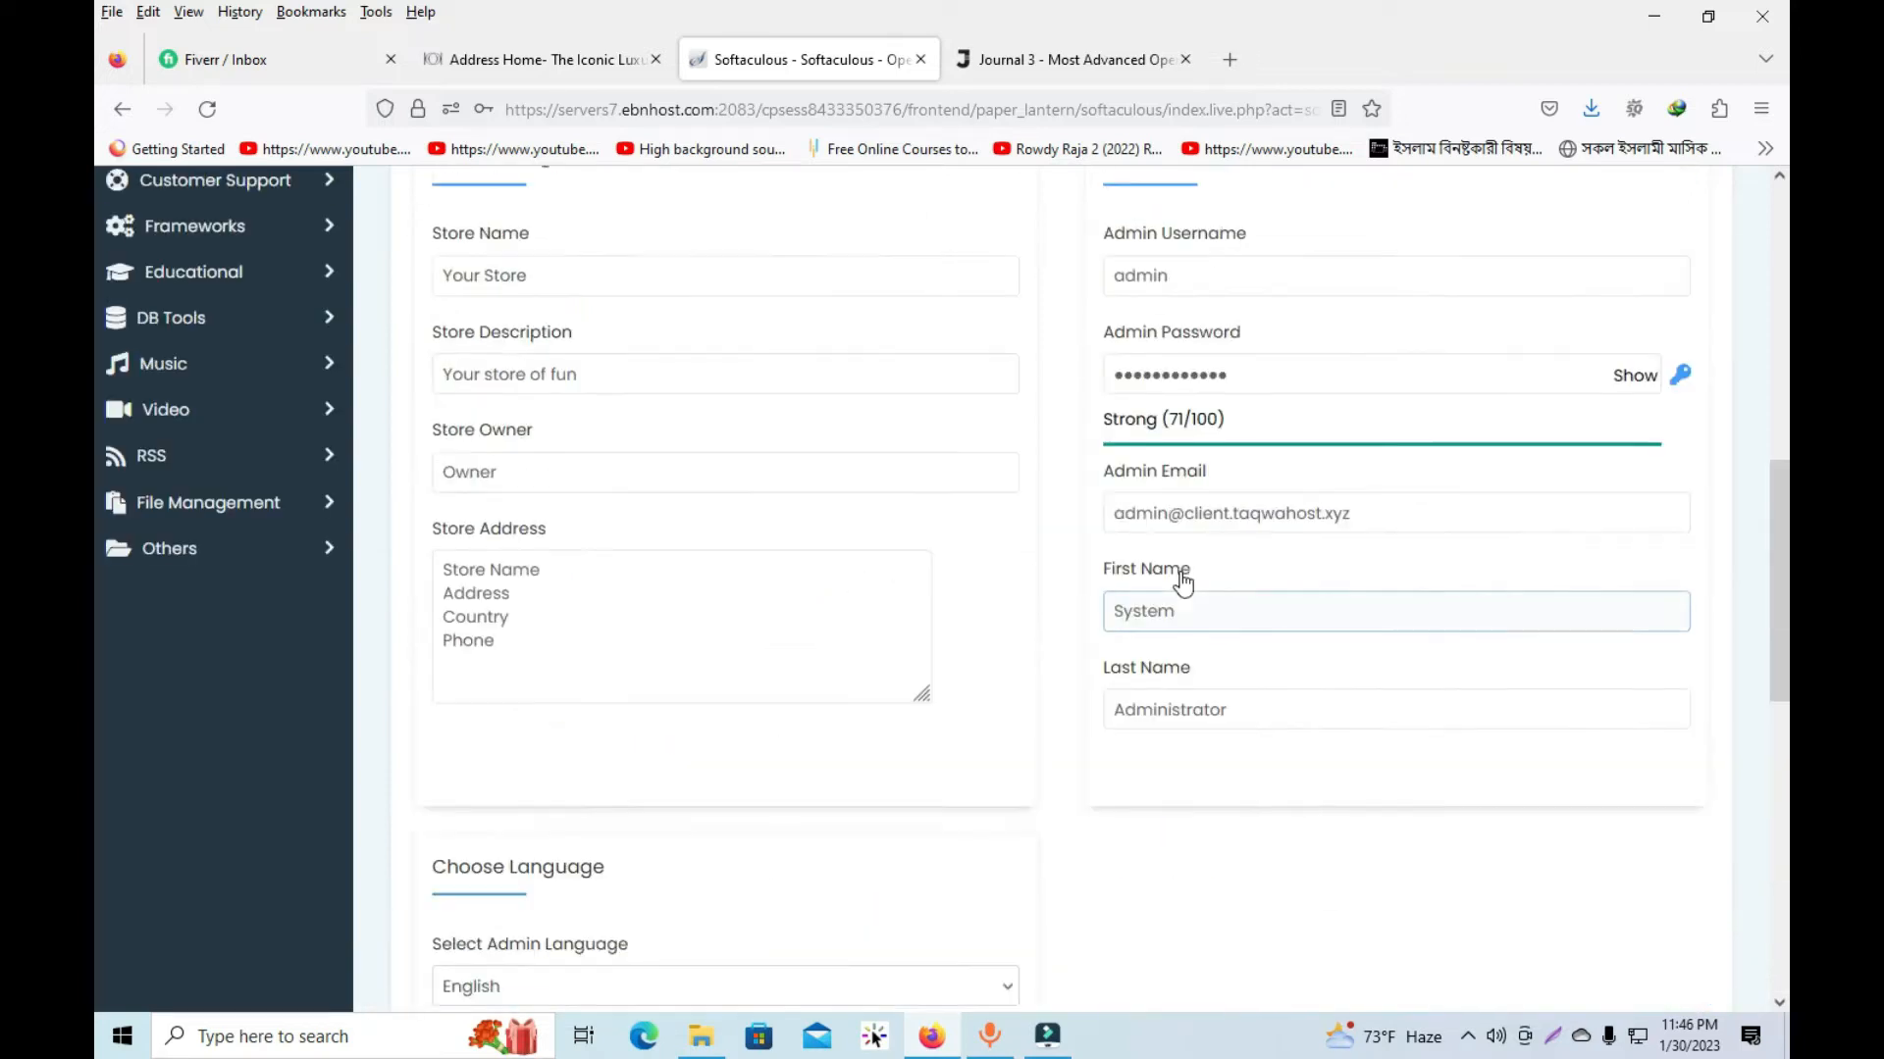
{"action": "scroll", "coordinate": [1112, 595], "scroll_direction": "down", "scroll_amount": 5}
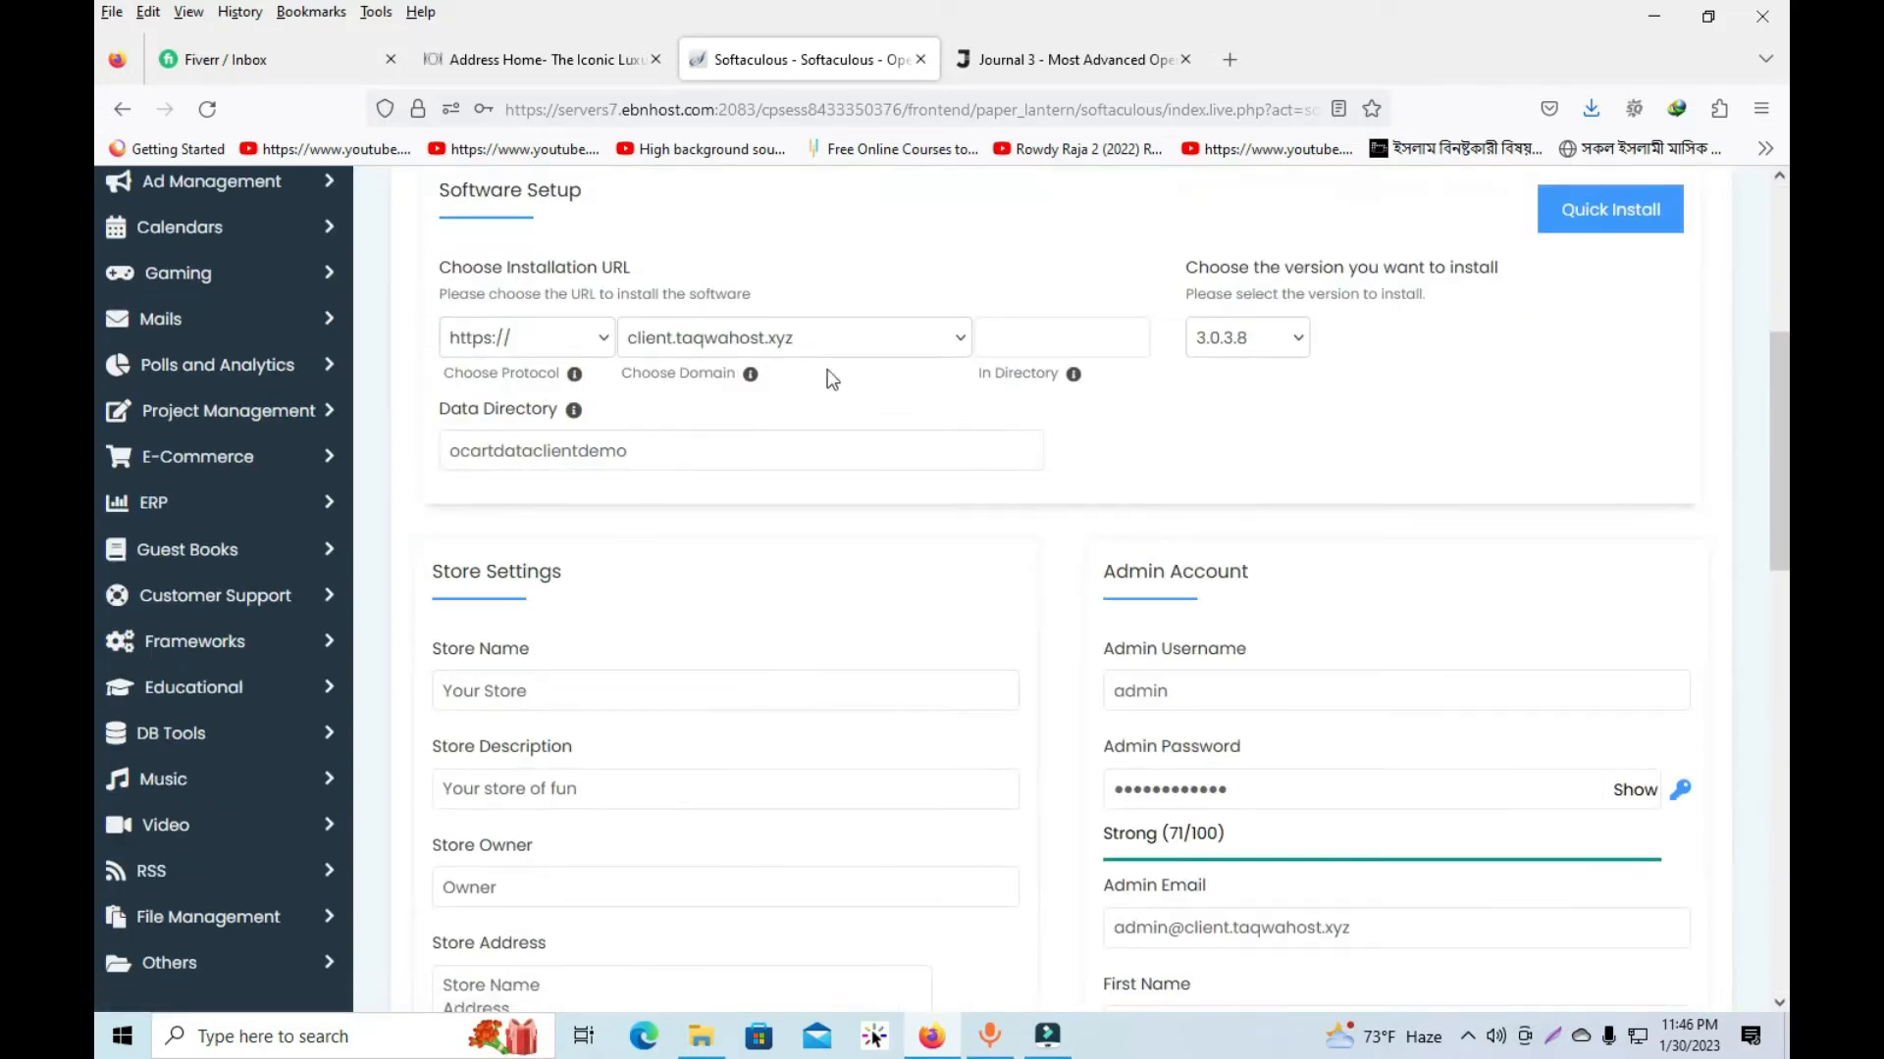
{"action": "scroll", "coordinate": [1023, 522], "scroll_direction": "down", "scroll_amount": 13}
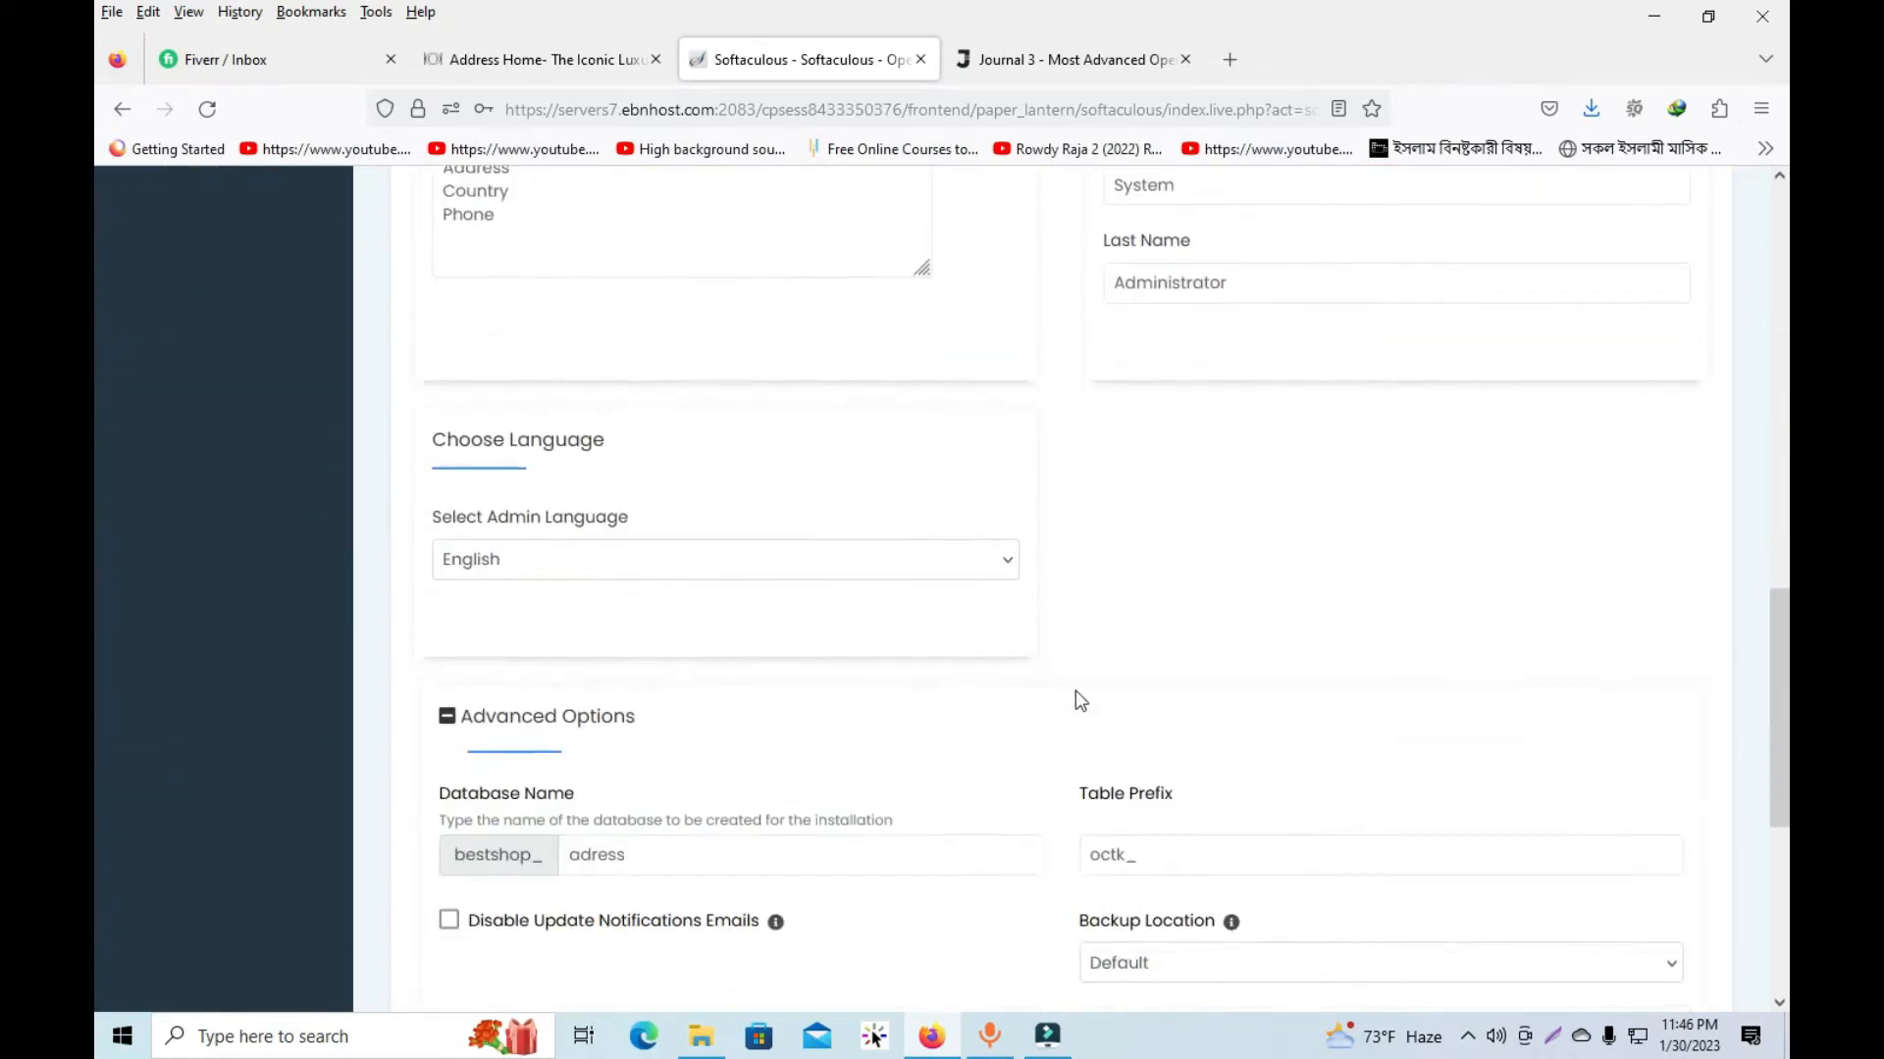
{"action": "left_click", "coordinate": [1075, 755]}
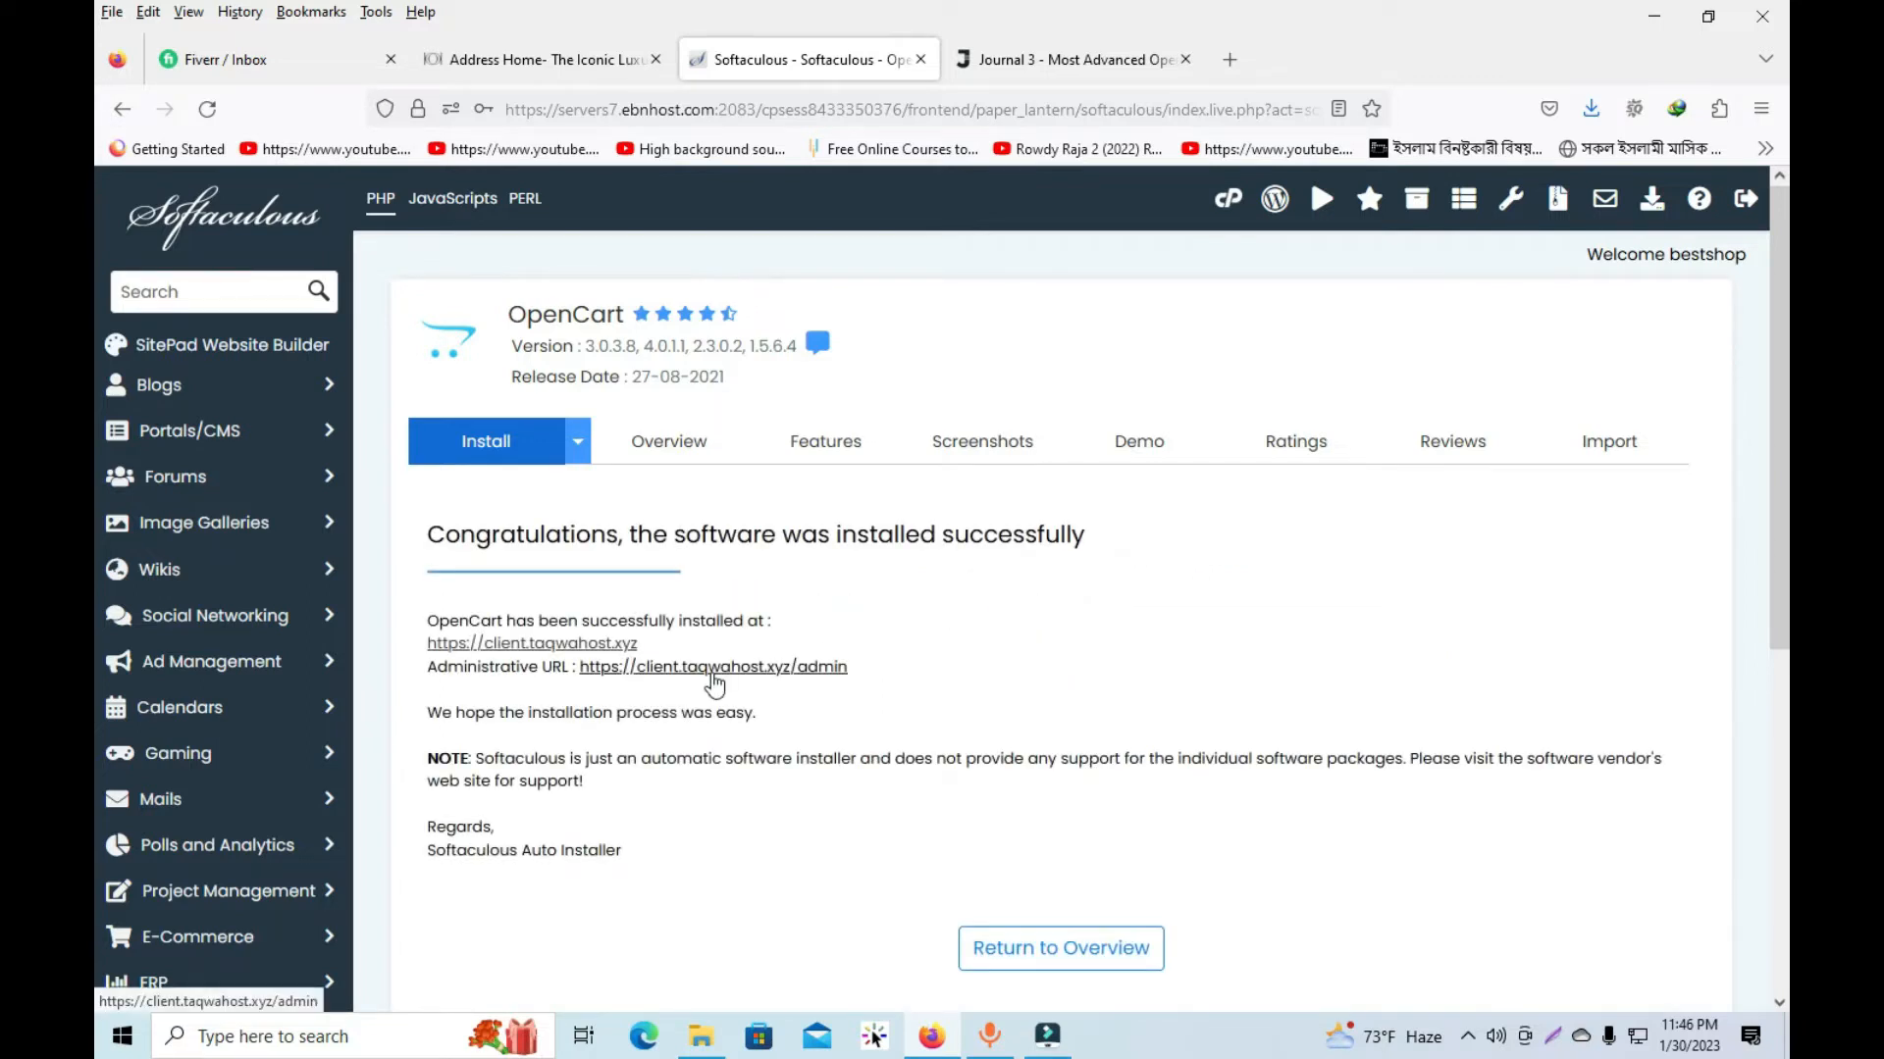
Step: Log in to the new OpenCart administration with the prefilled credentials, preview the Your Store storefront, and return to the dashboard
{"action": "left_click", "coordinate": [708, 667]}
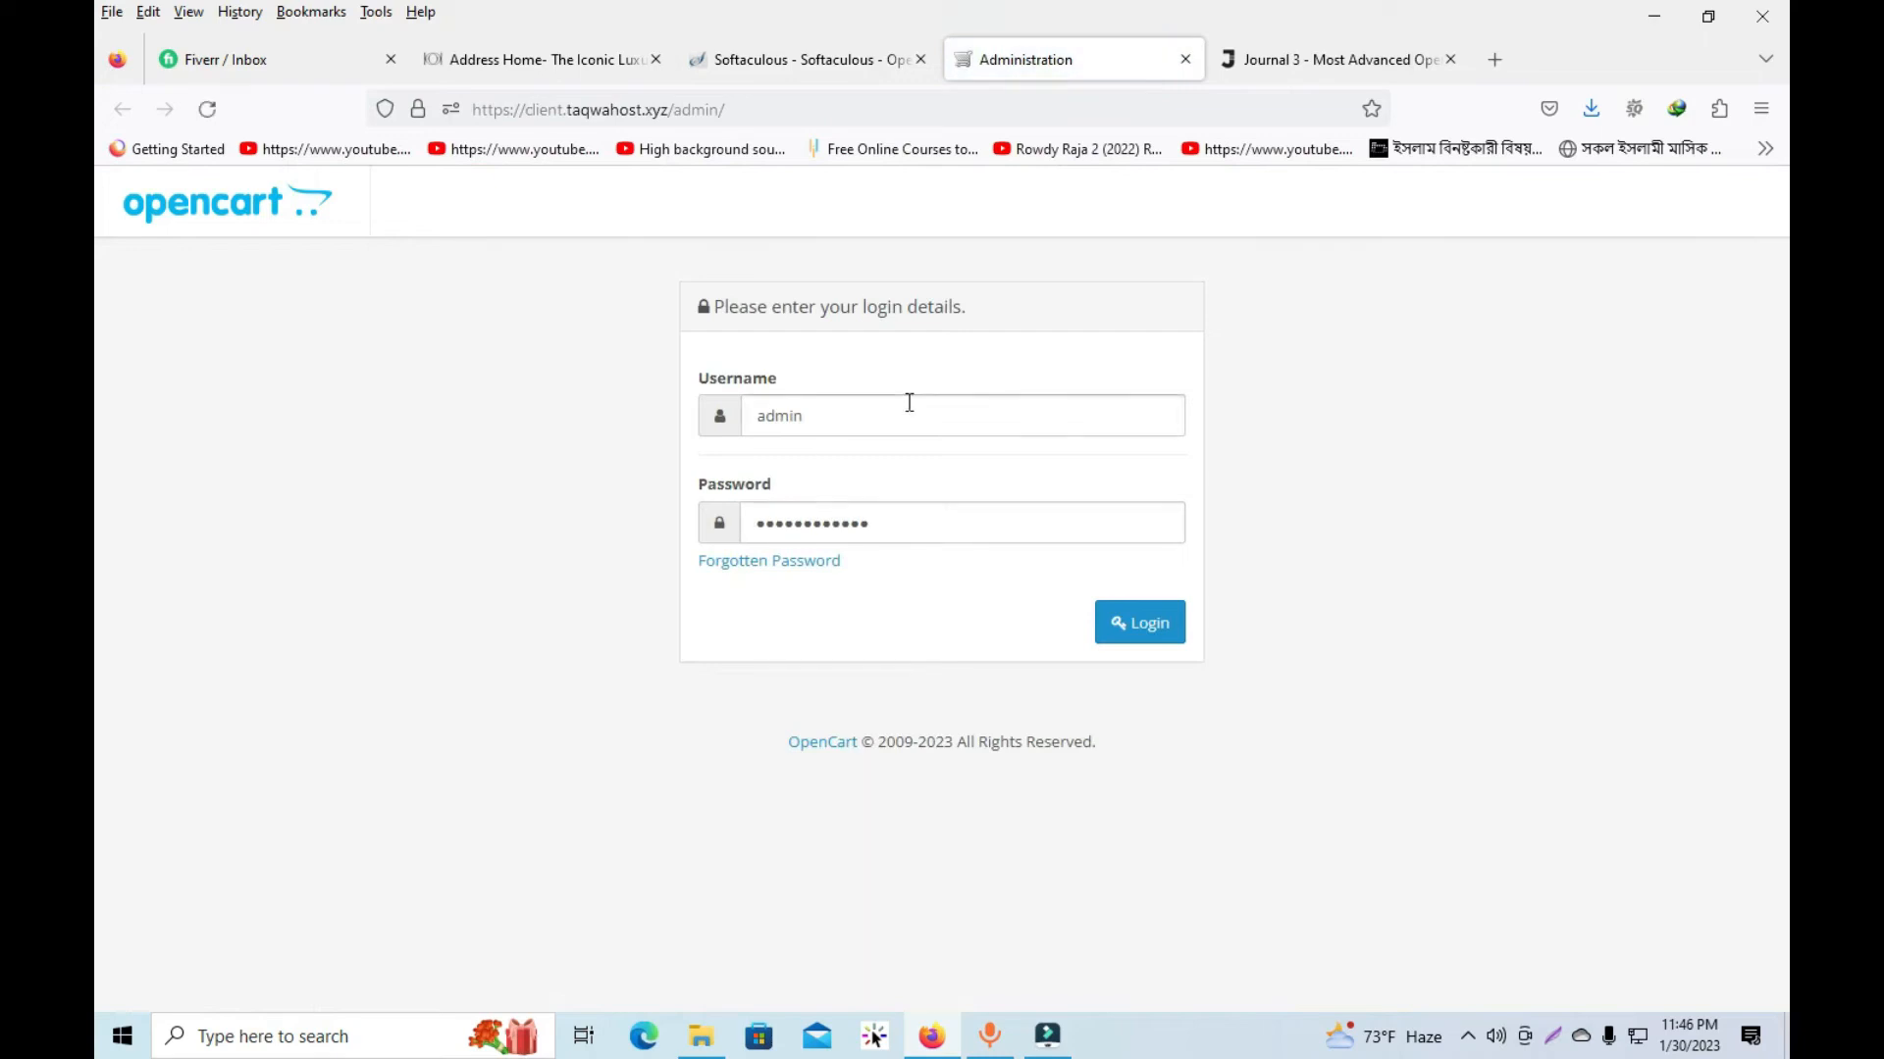
{"action": "left_click", "coordinate": [1110, 628]}
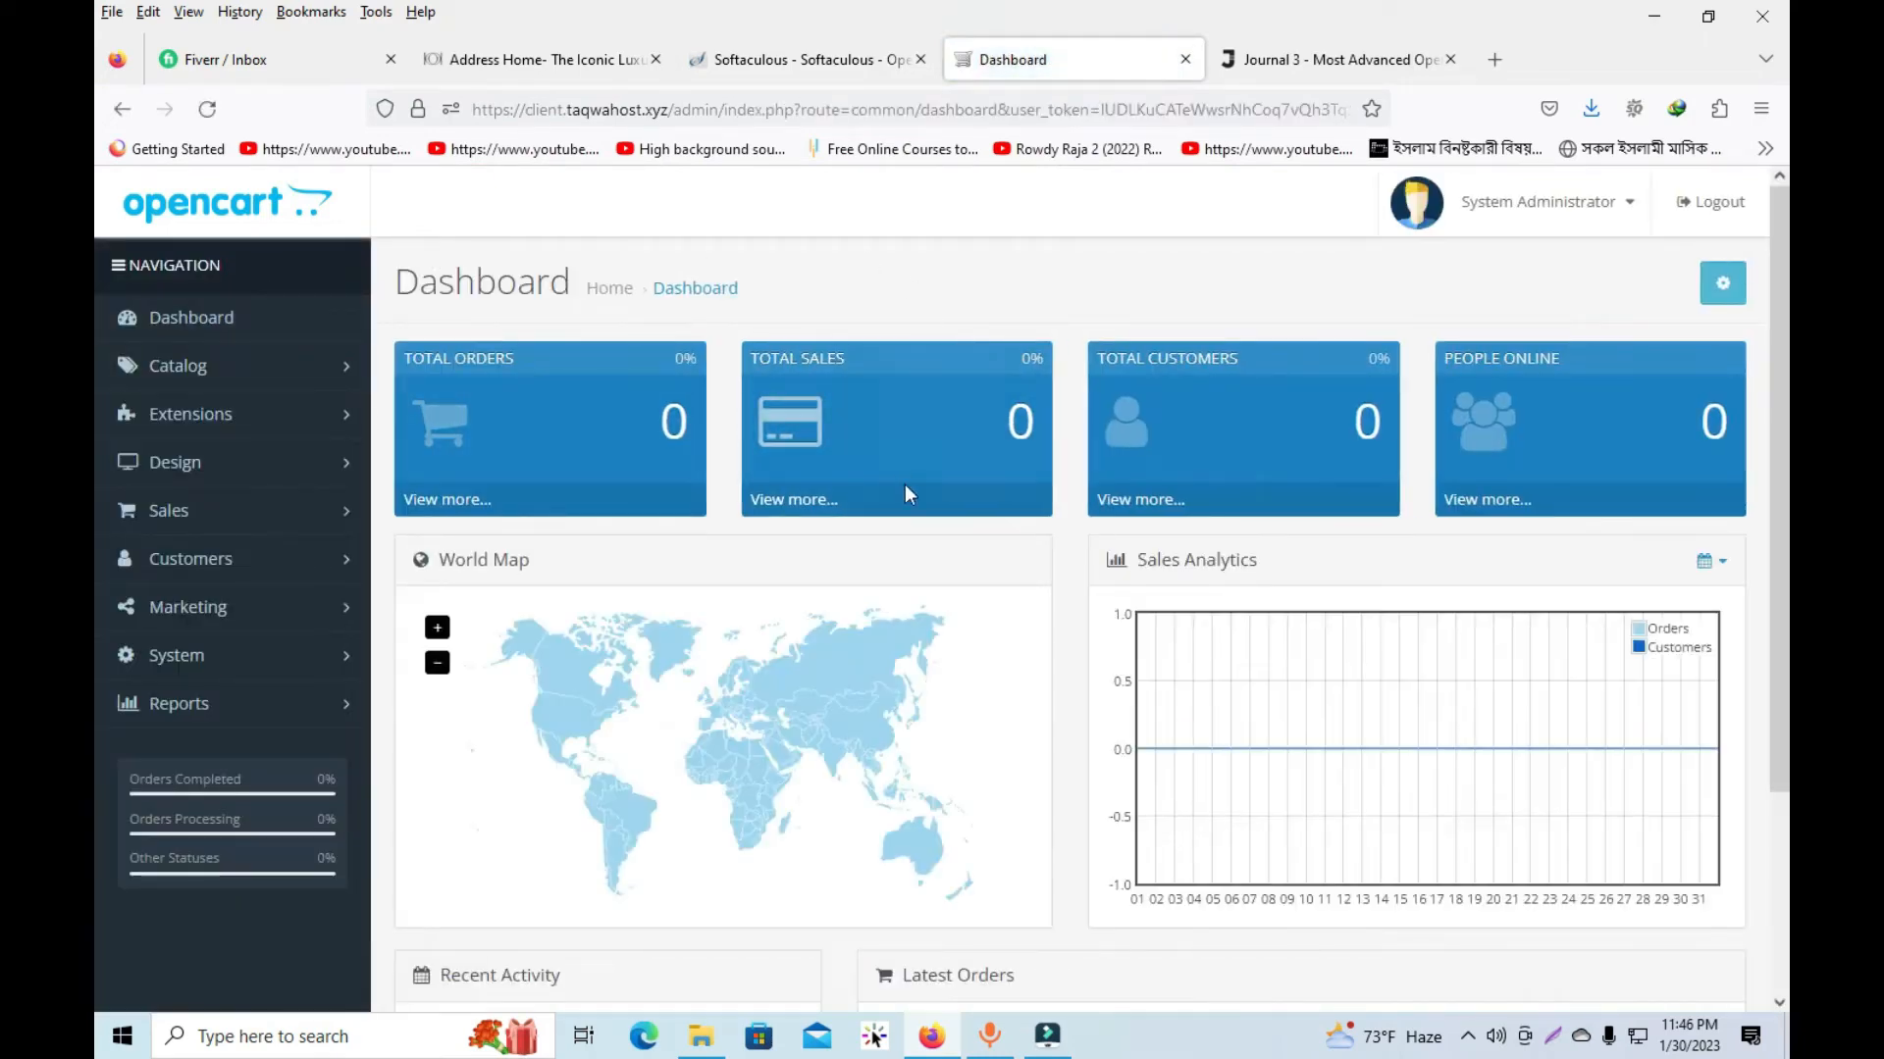
{"action": "left_click", "coordinate": [1506, 208]}
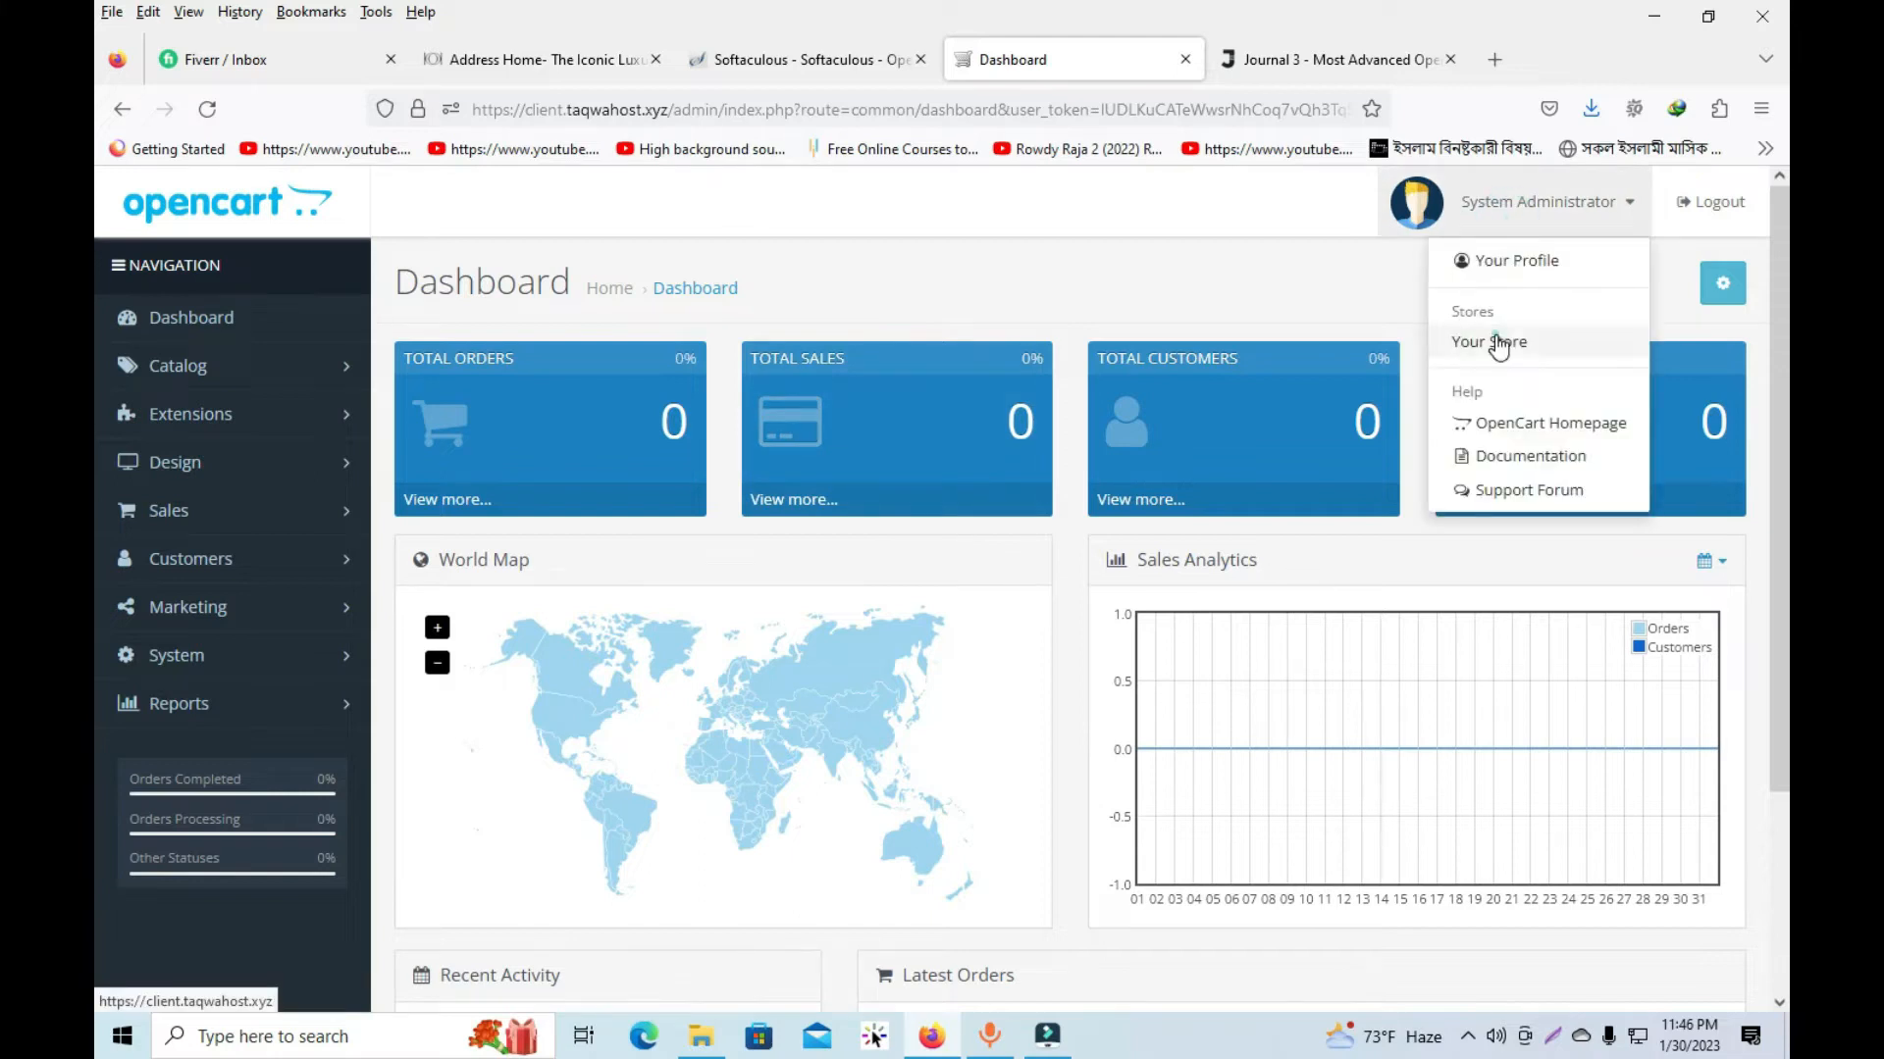
{"action": "left_click", "coordinate": [1503, 341]}
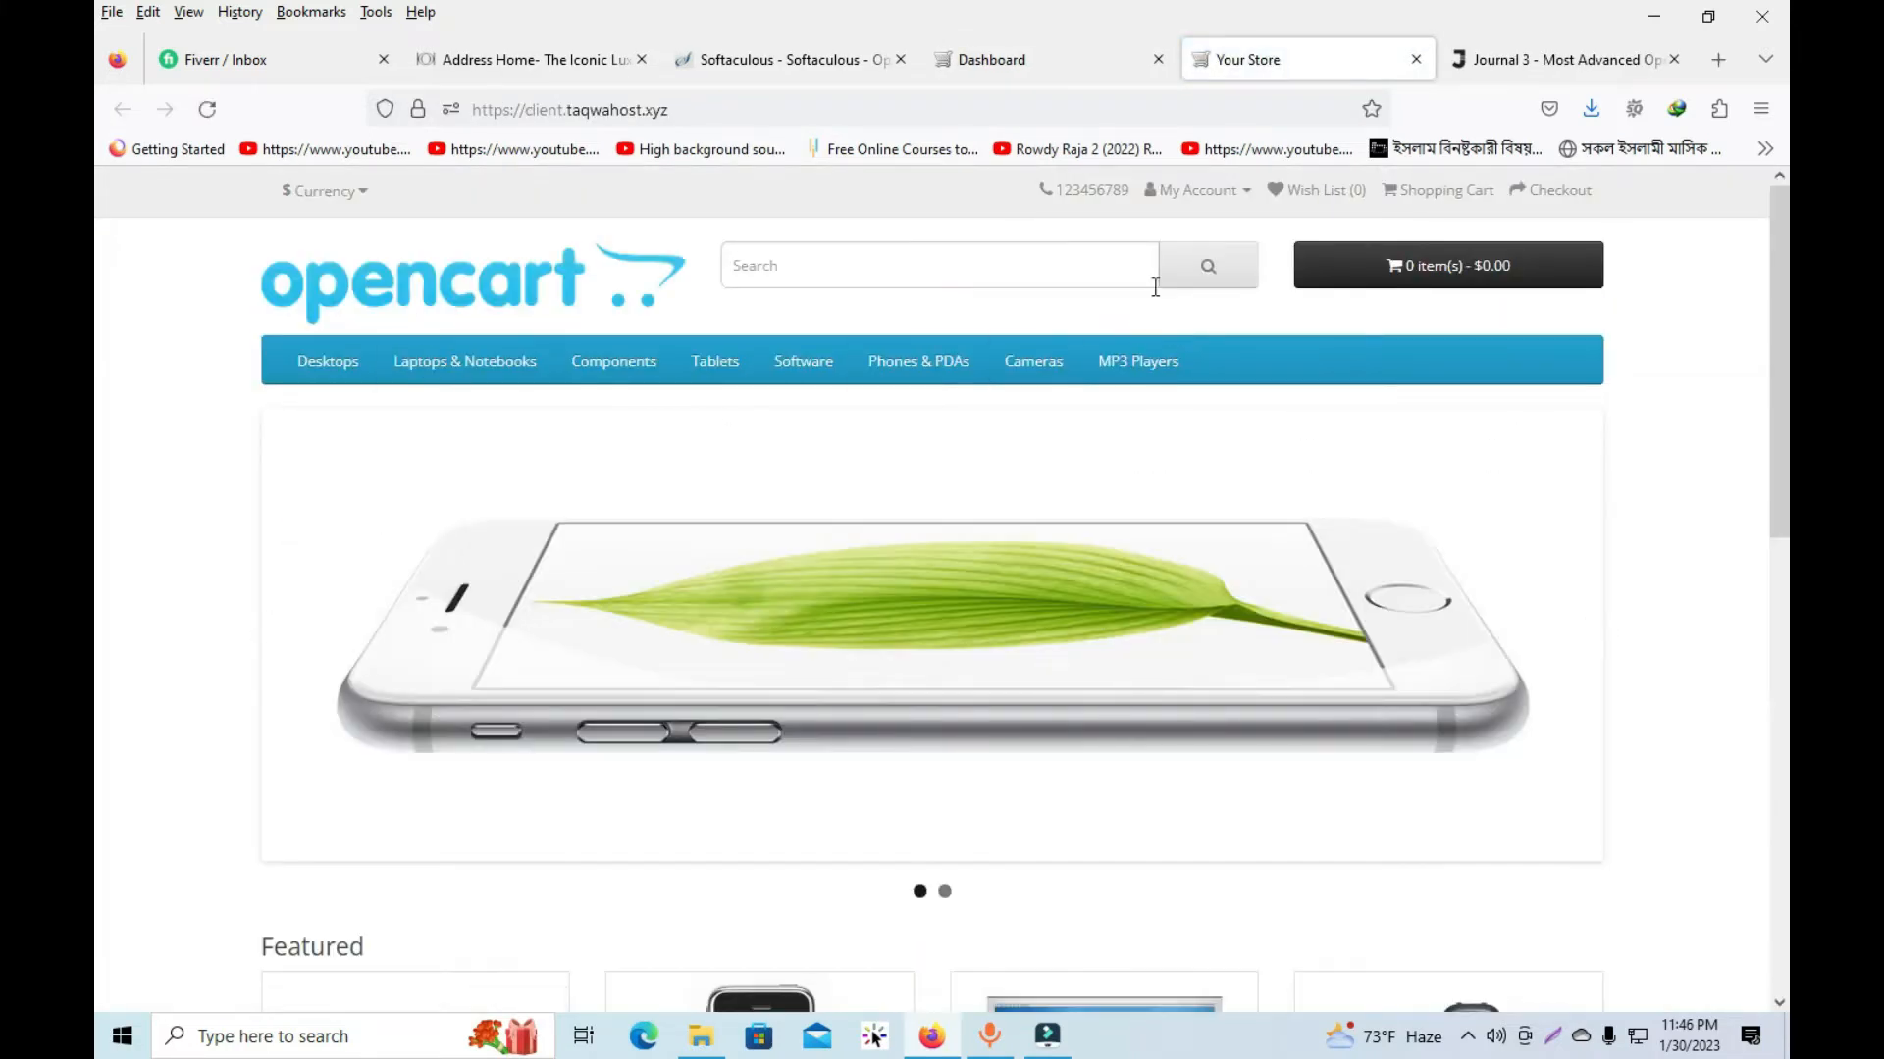
{"action": "left_click", "coordinate": [1417, 60]}
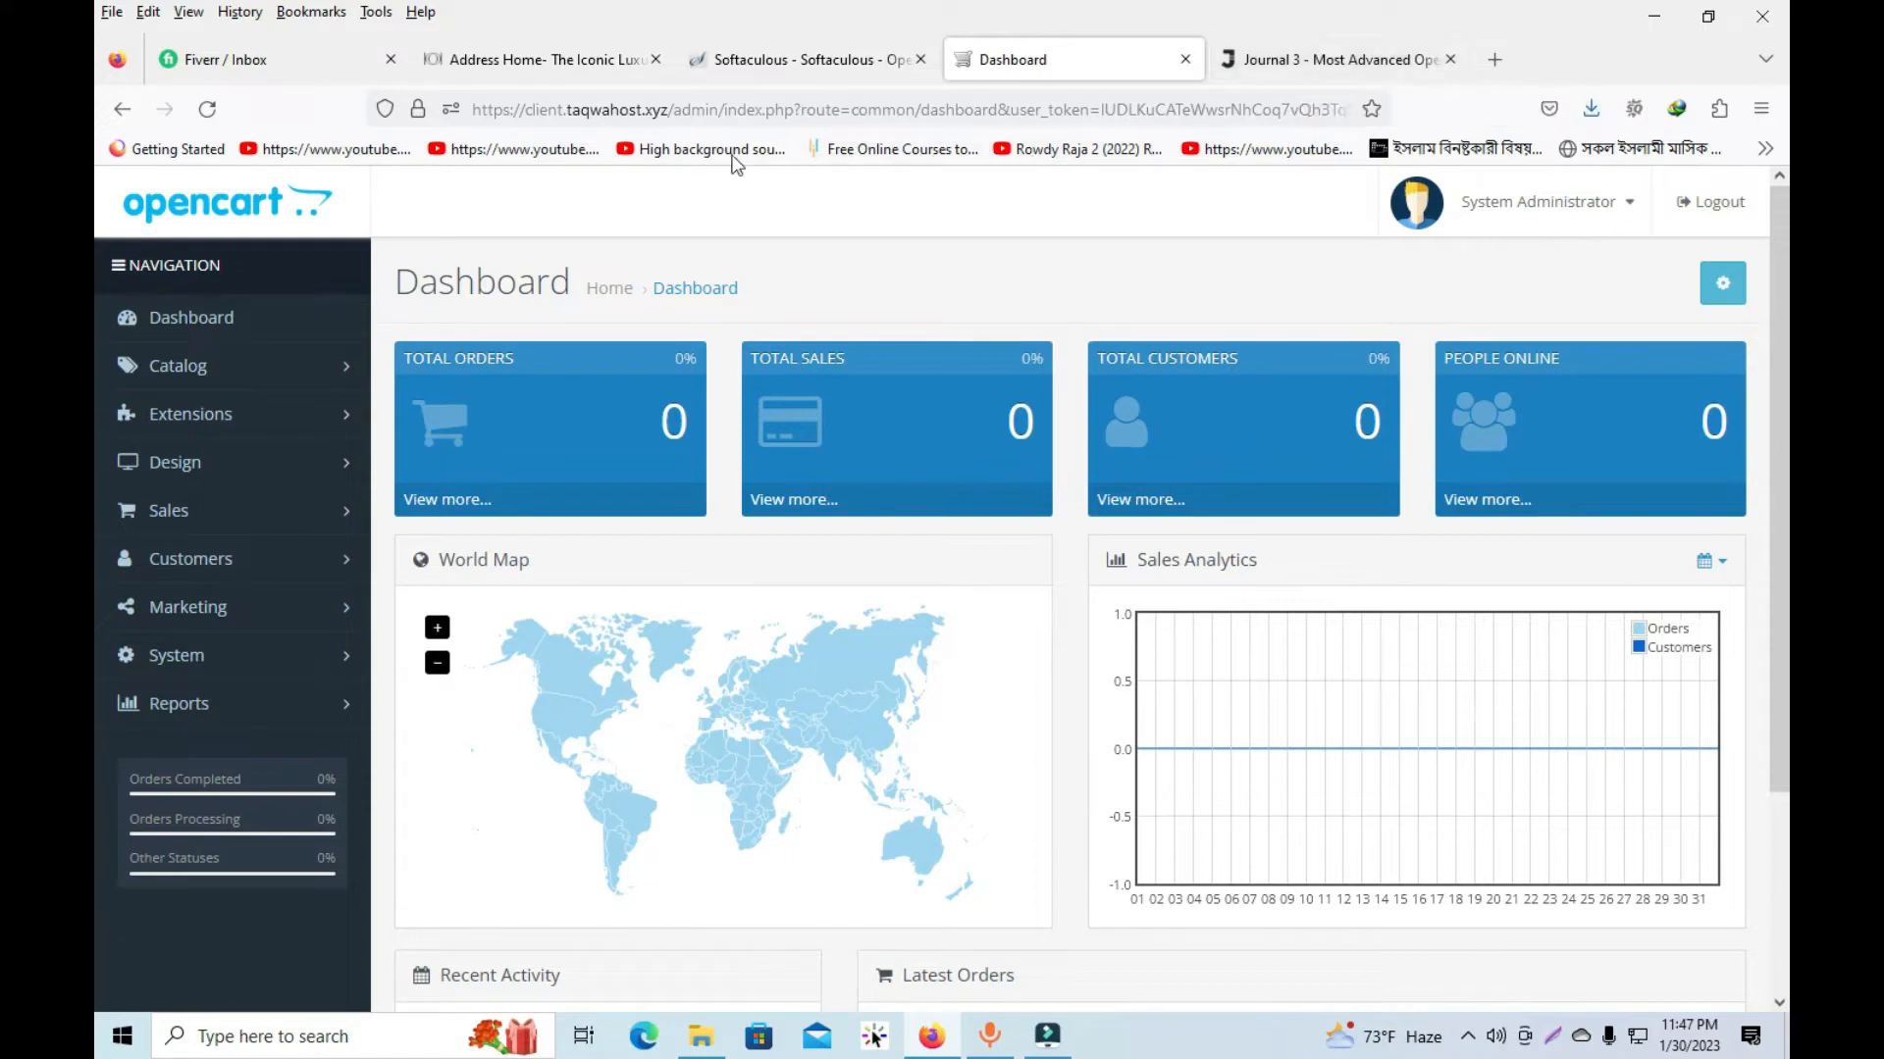
Step: Return to the cPanel main page and open File Manager to browse the home directory's folders
{"action": "left_click", "coordinate": [810, 61]}
{"action": "left_click", "coordinate": [1223, 202]}
{"action": "scroll", "coordinate": [728, 468], "scroll_direction": "down", "scroll_amount": 7}
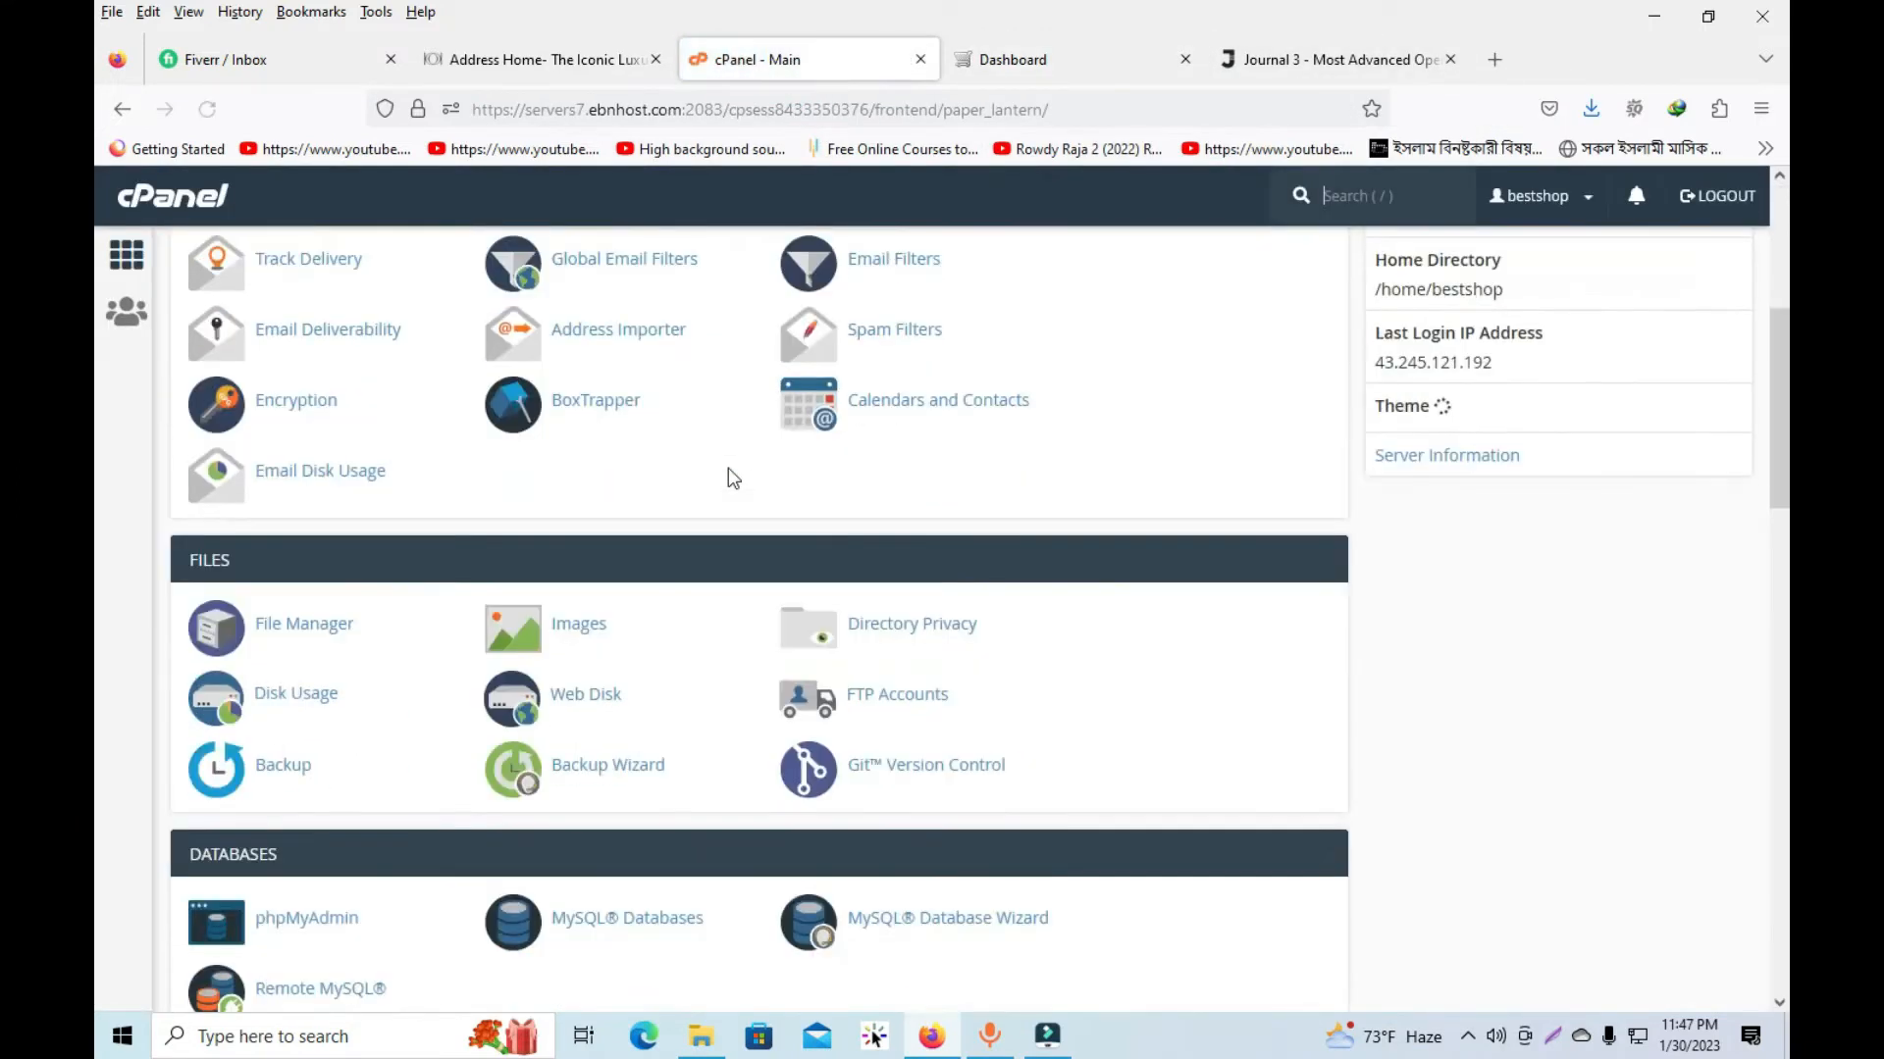
{"action": "left_click", "coordinate": [299, 393]}
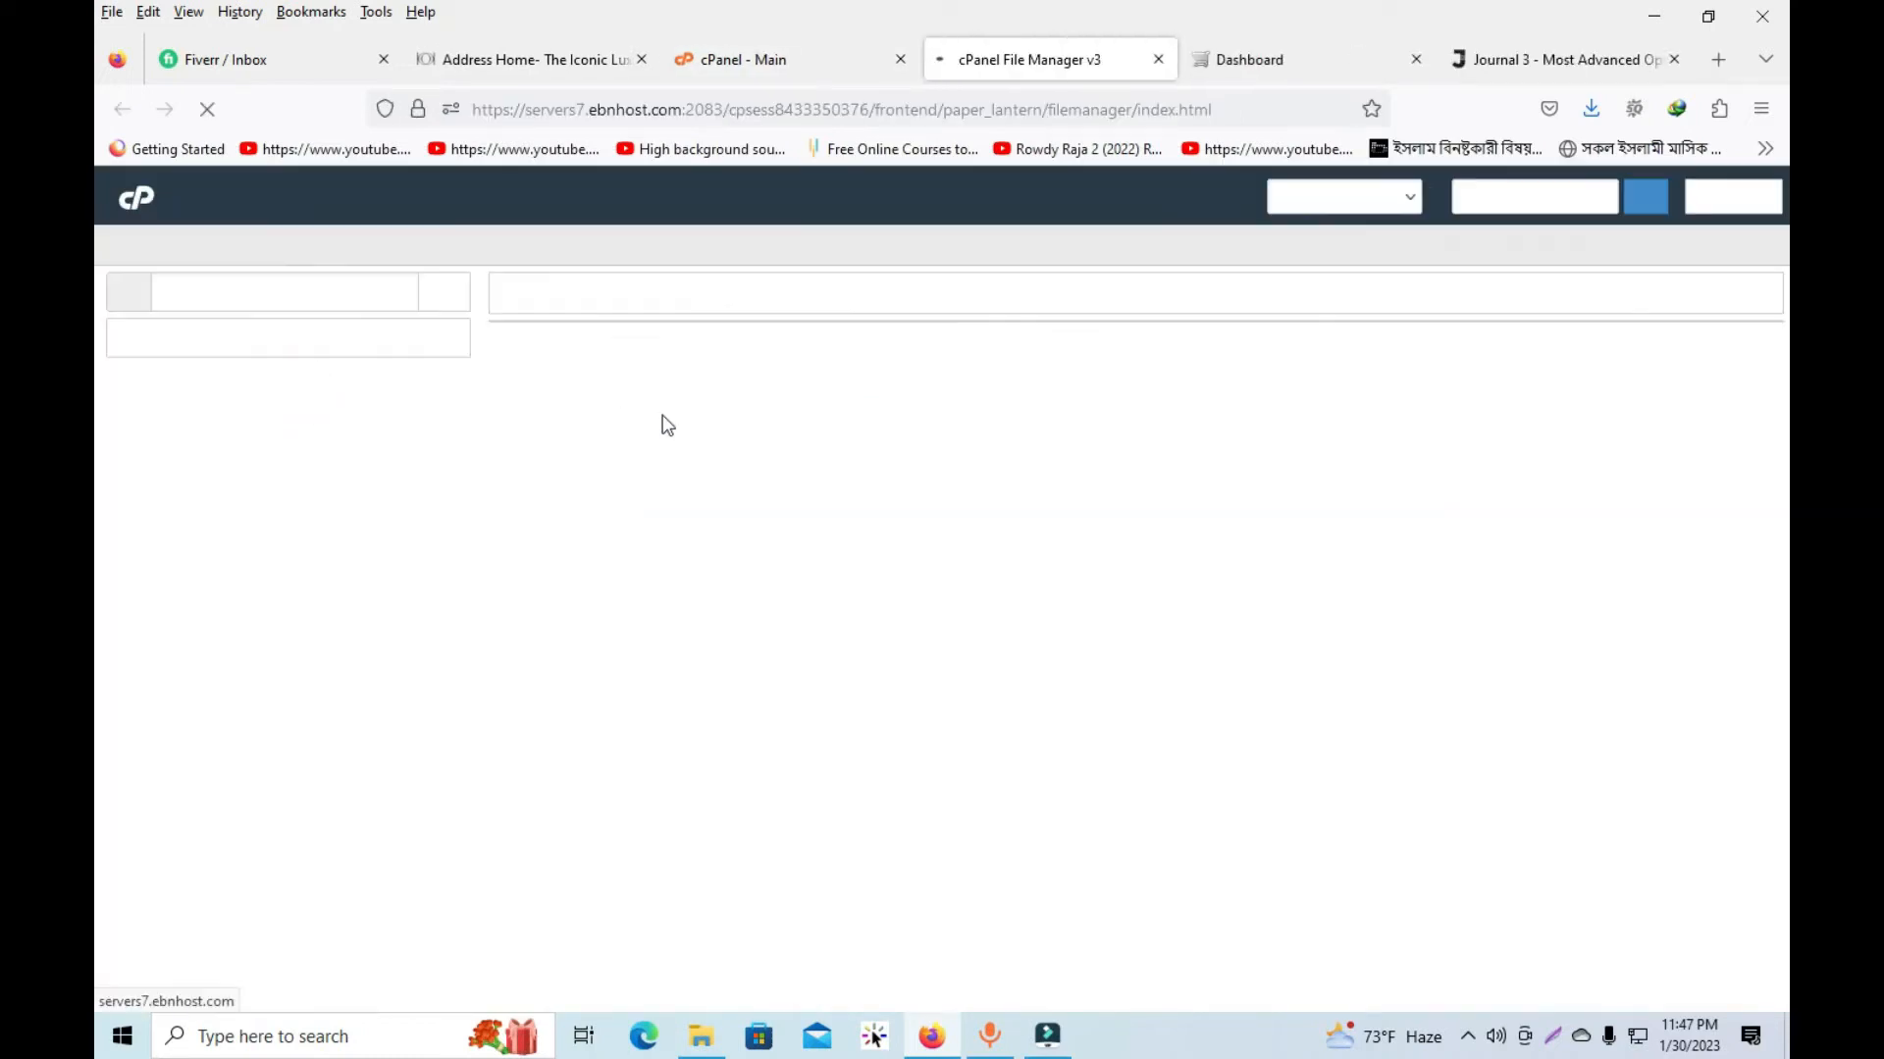
{"action": "scroll", "coordinate": [580, 504], "scroll_direction": "down", "scroll_amount": 3}
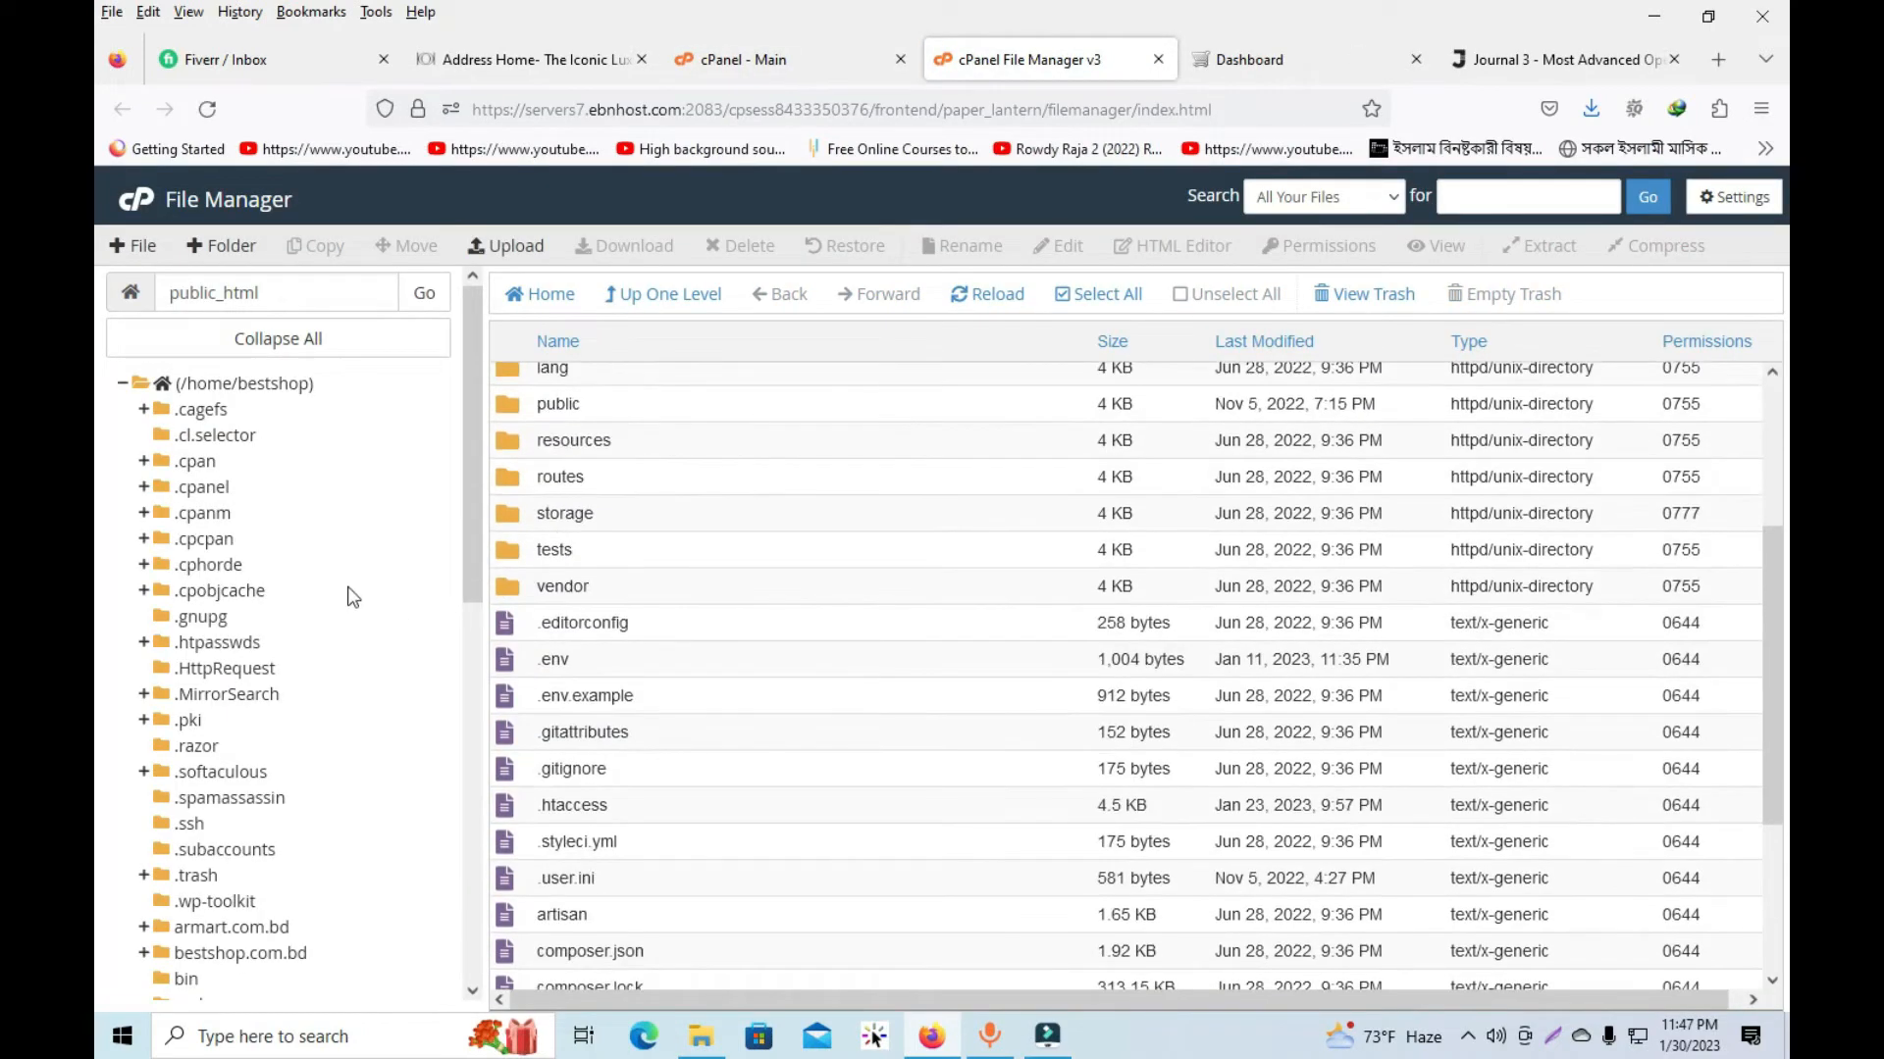
Step: Open the client.taqwahost.xyz folder in the directory tree and review its contents and the remaining home folders
{"action": "scroll", "coordinate": [350, 624], "scroll_direction": "down", "scroll_amount": 4}
{"action": "left_click", "coordinate": [299, 628]}
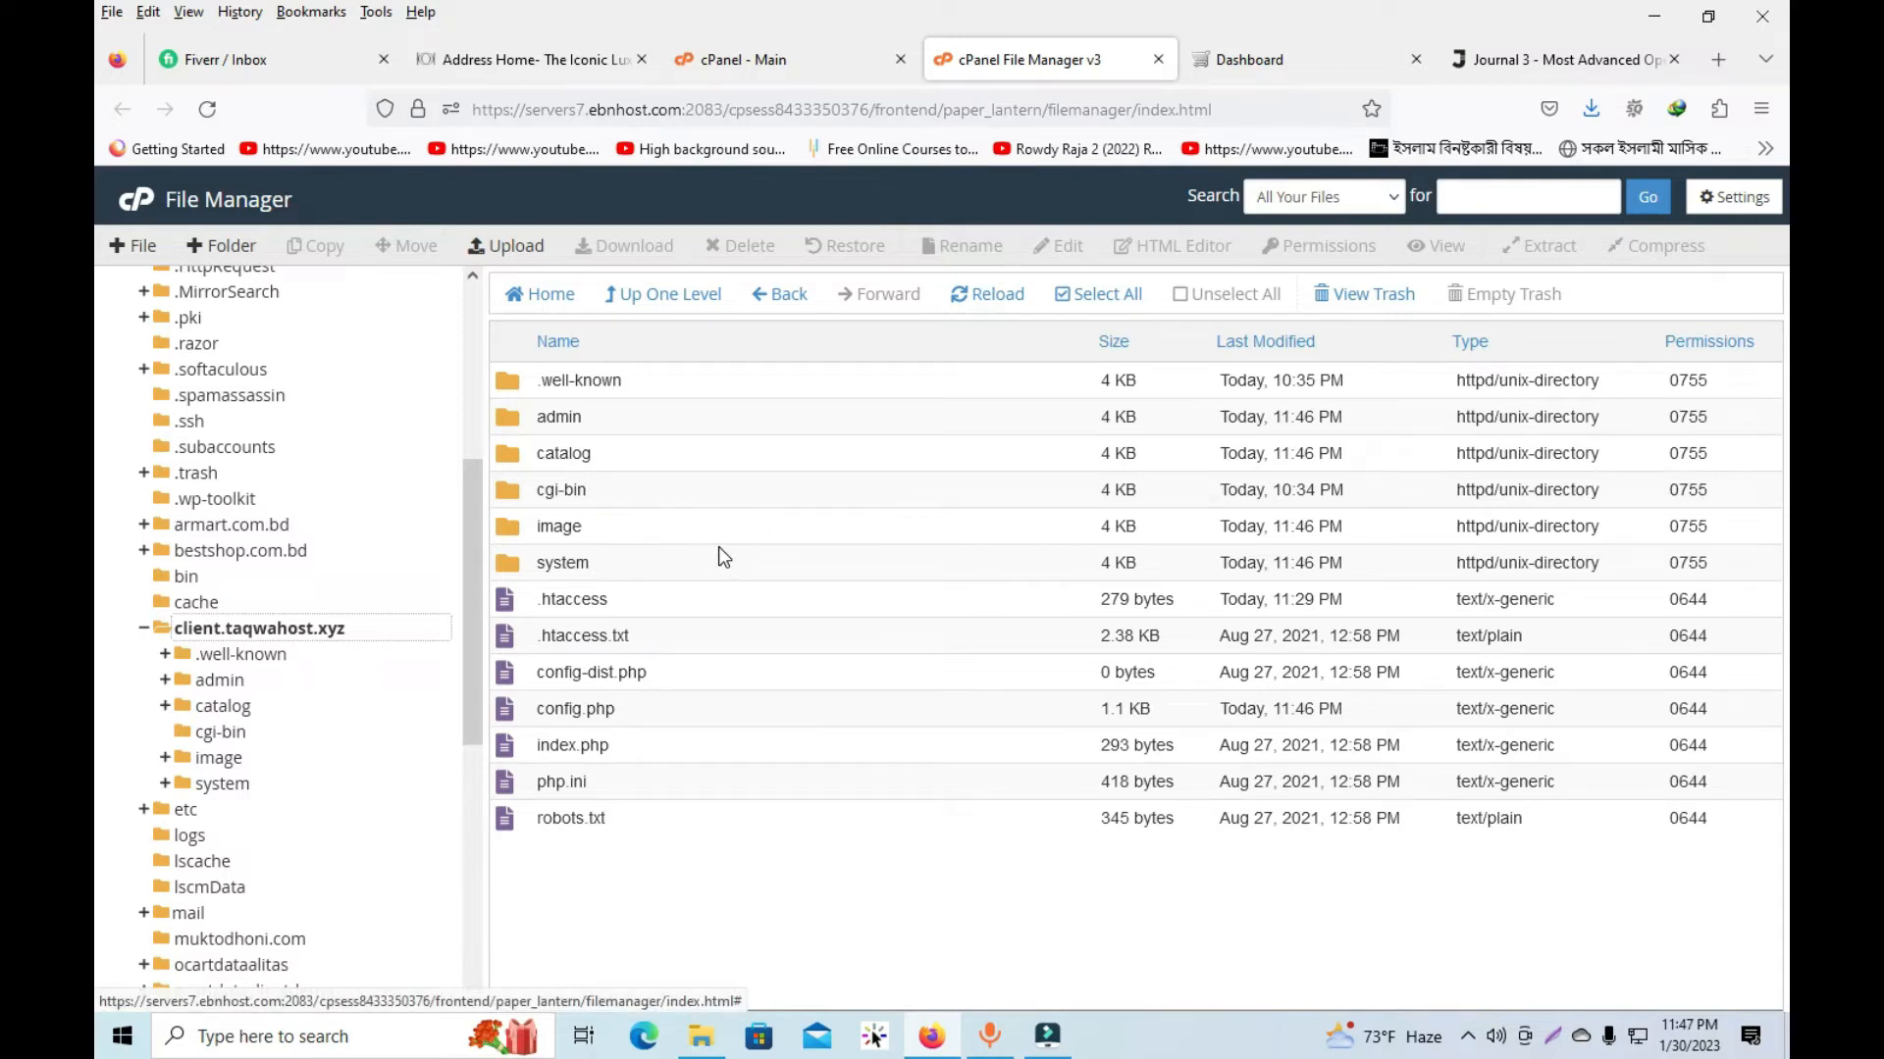
{"action": "scroll", "coordinate": [358, 623], "scroll_direction": "down", "scroll_amount": 5}
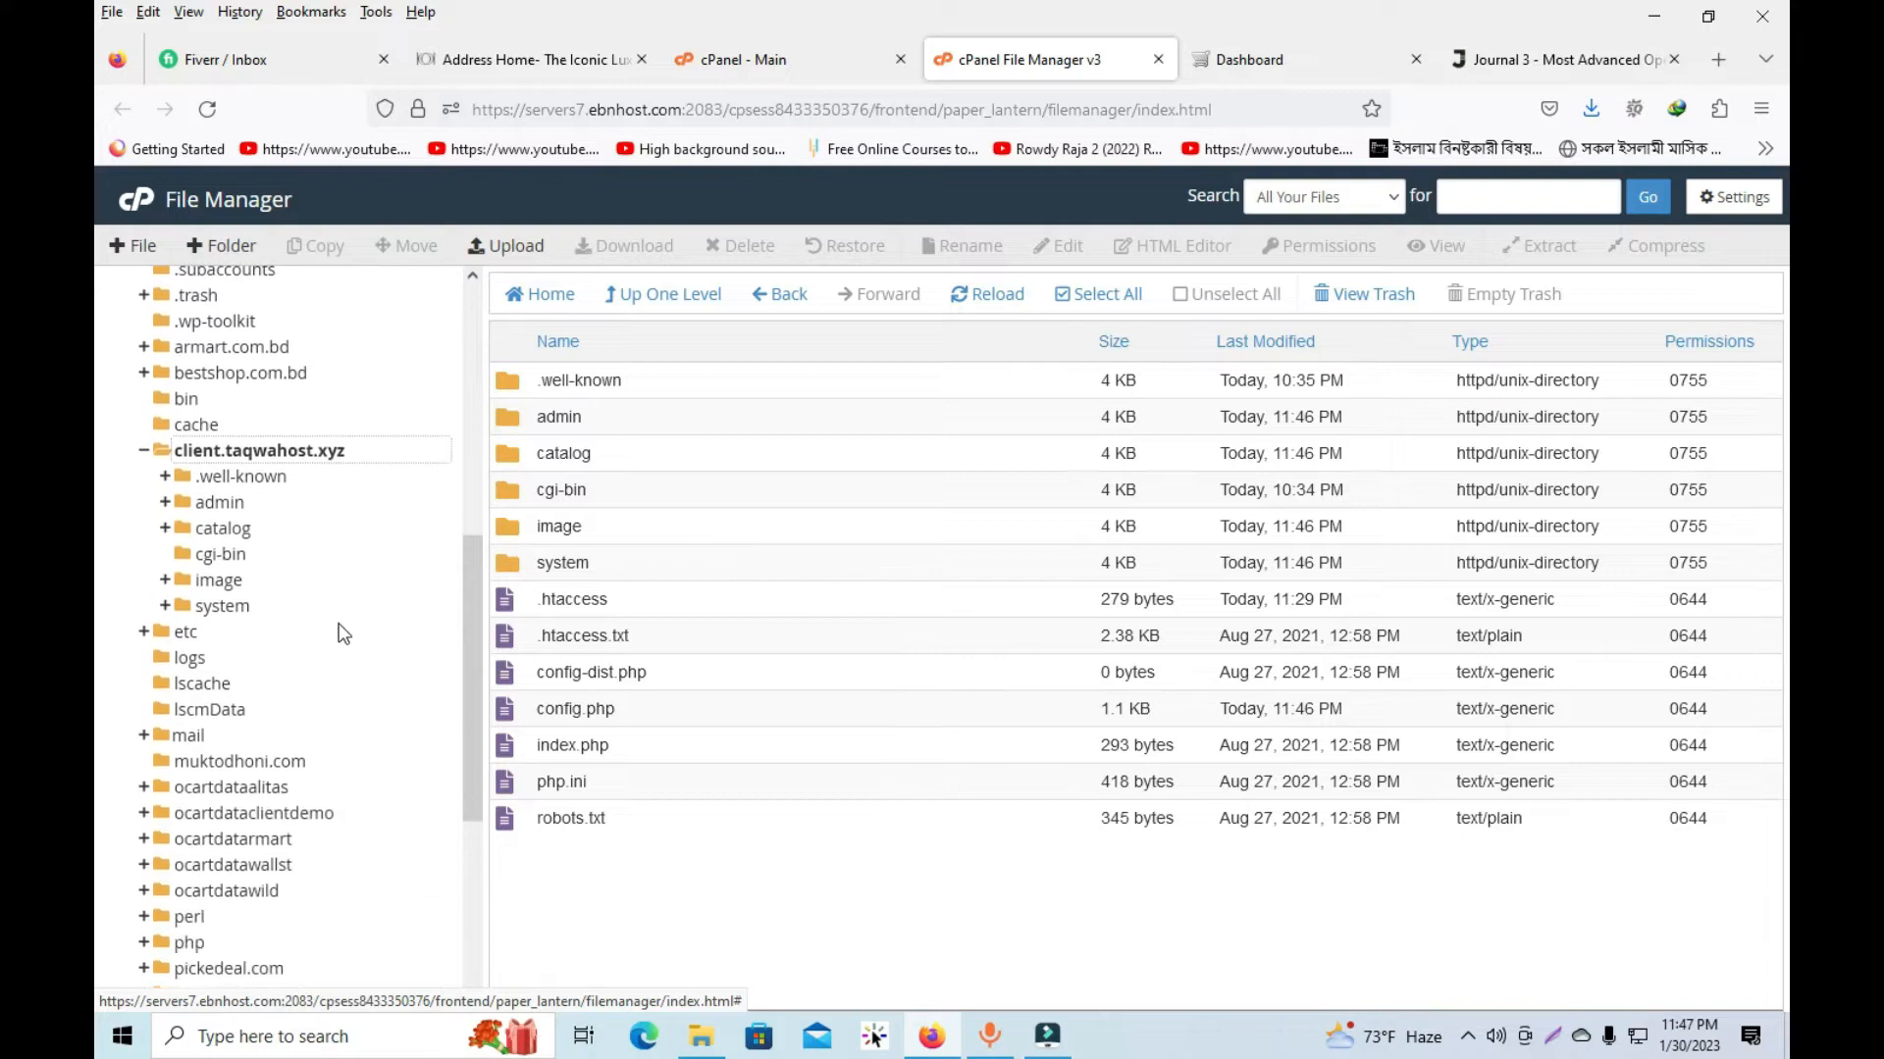
{"action": "scroll", "coordinate": [368, 643], "scroll_direction": "down", "scroll_amount": 2}
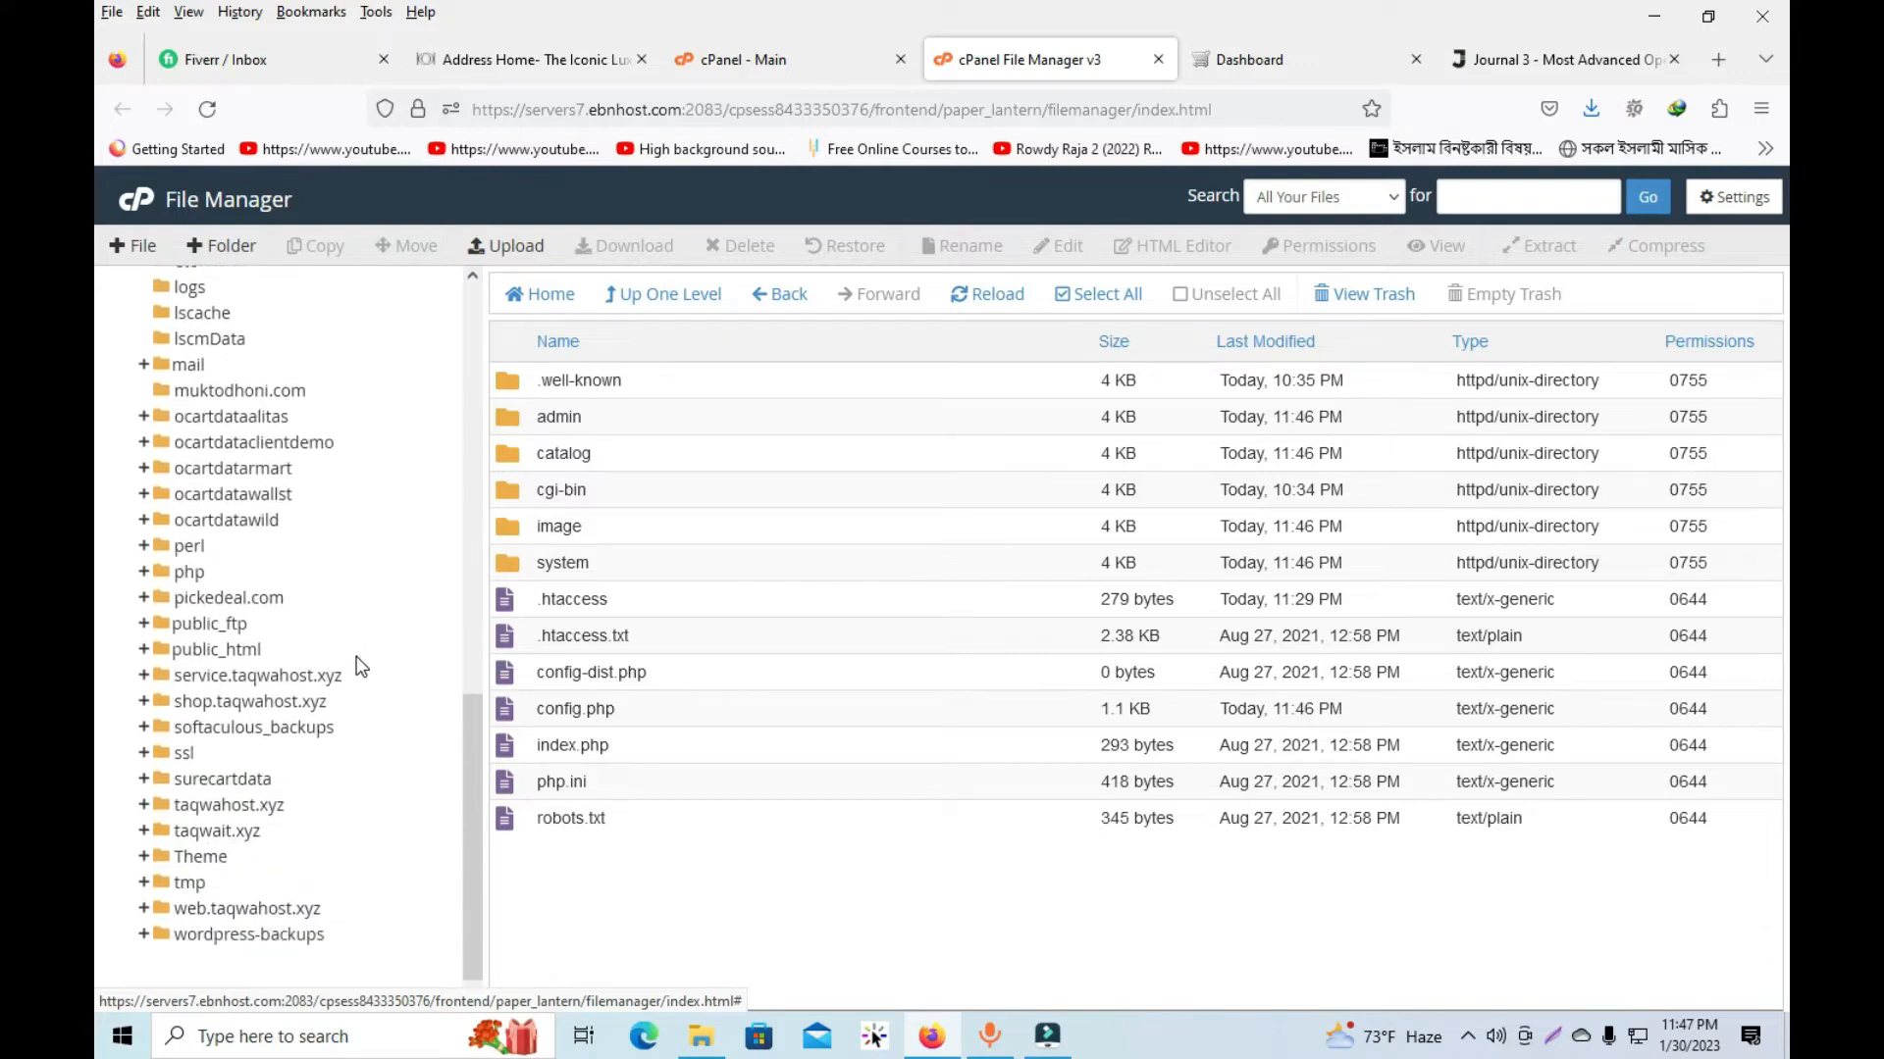
Step: Extract OpenCart_3.x.zip from the wordpress-backups folder into /wordpress-backups and close the extraction results
{"action": "left_click", "coordinate": [261, 934]}
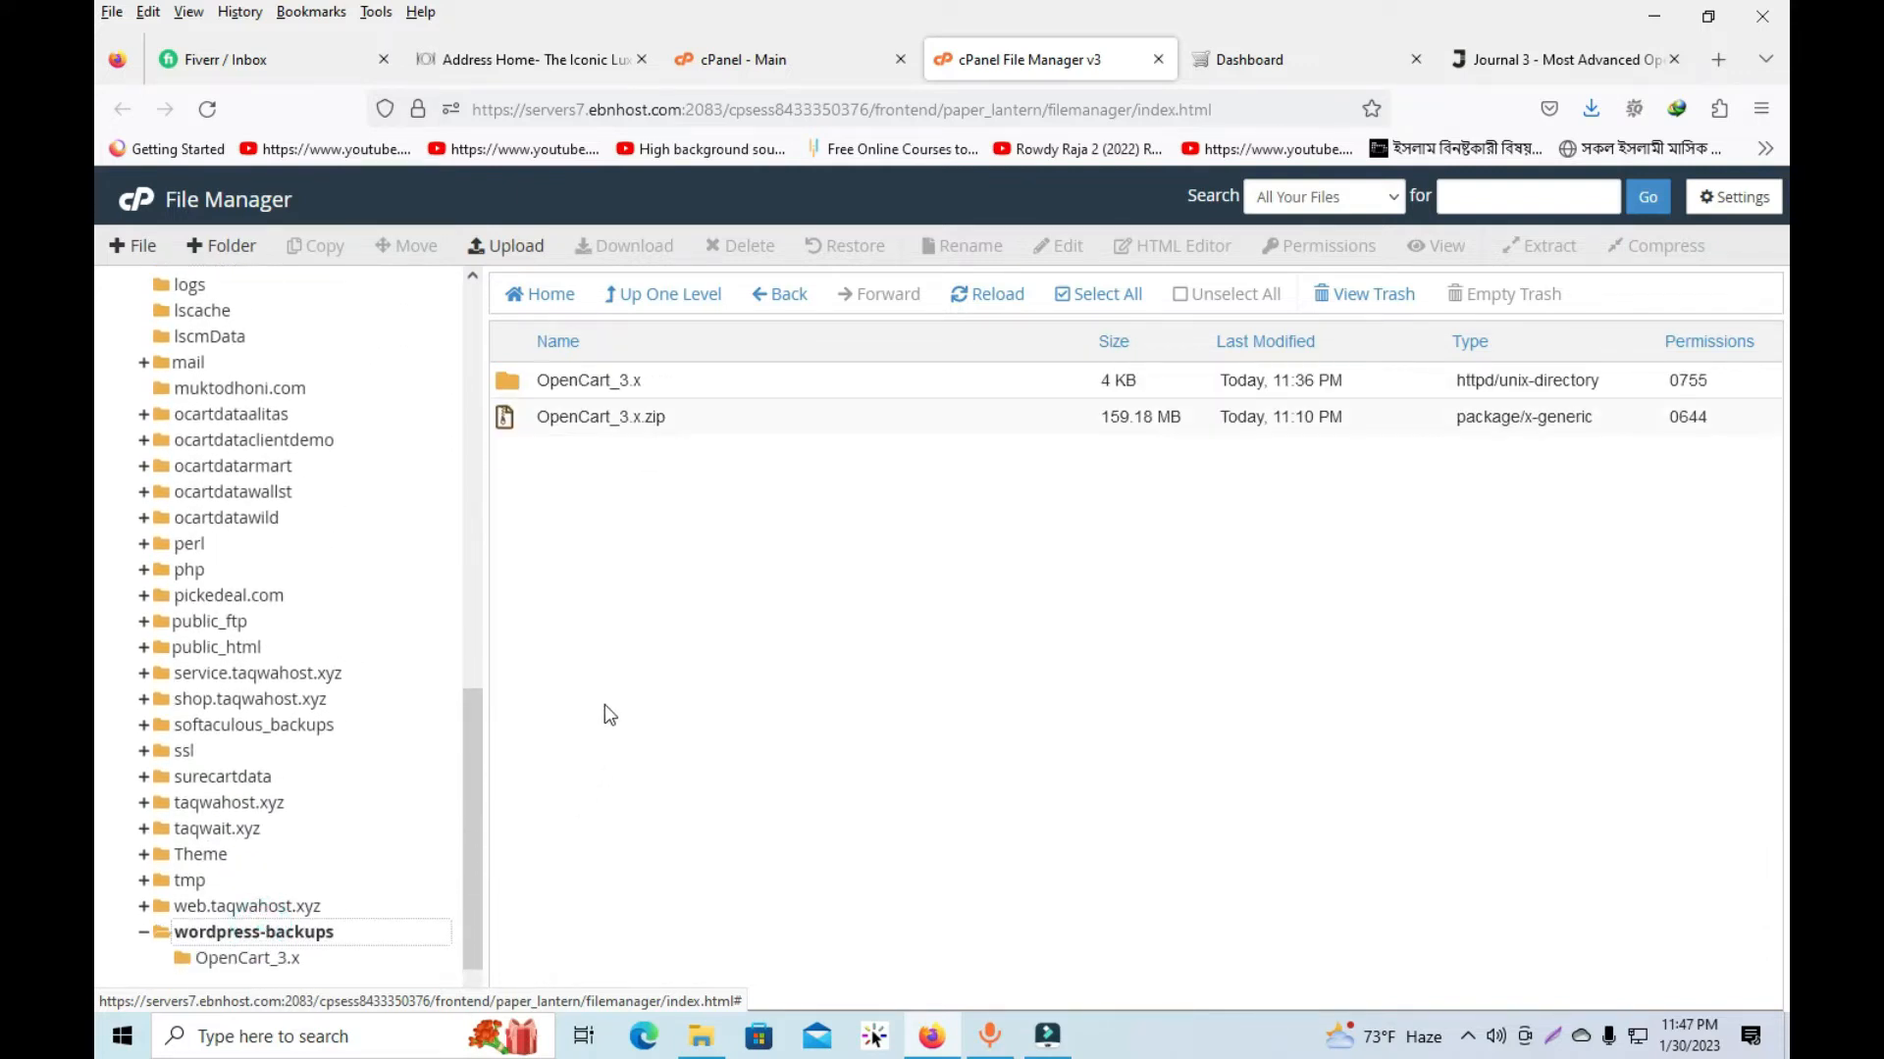
{"action": "left_click", "coordinate": [506, 420]}
{"action": "right_click", "coordinate": [505, 420]}
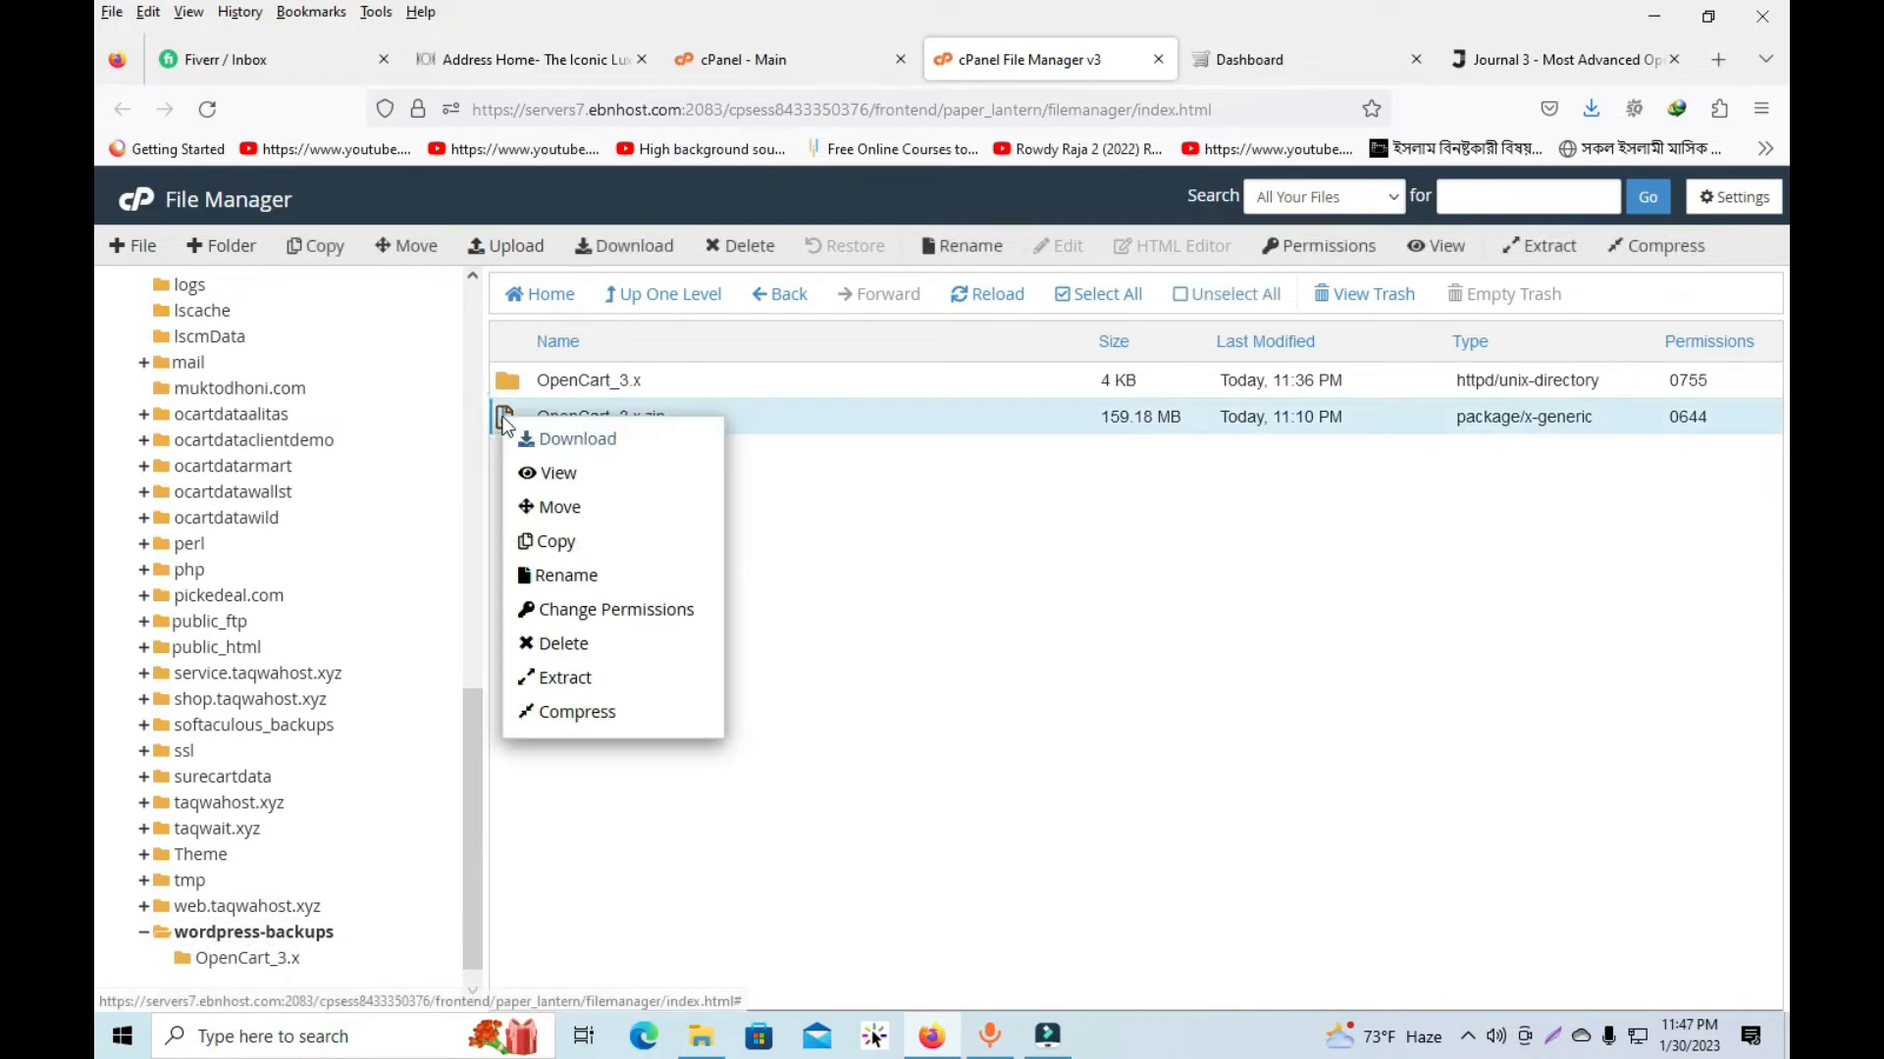
{"action": "left_click", "coordinate": [579, 679]}
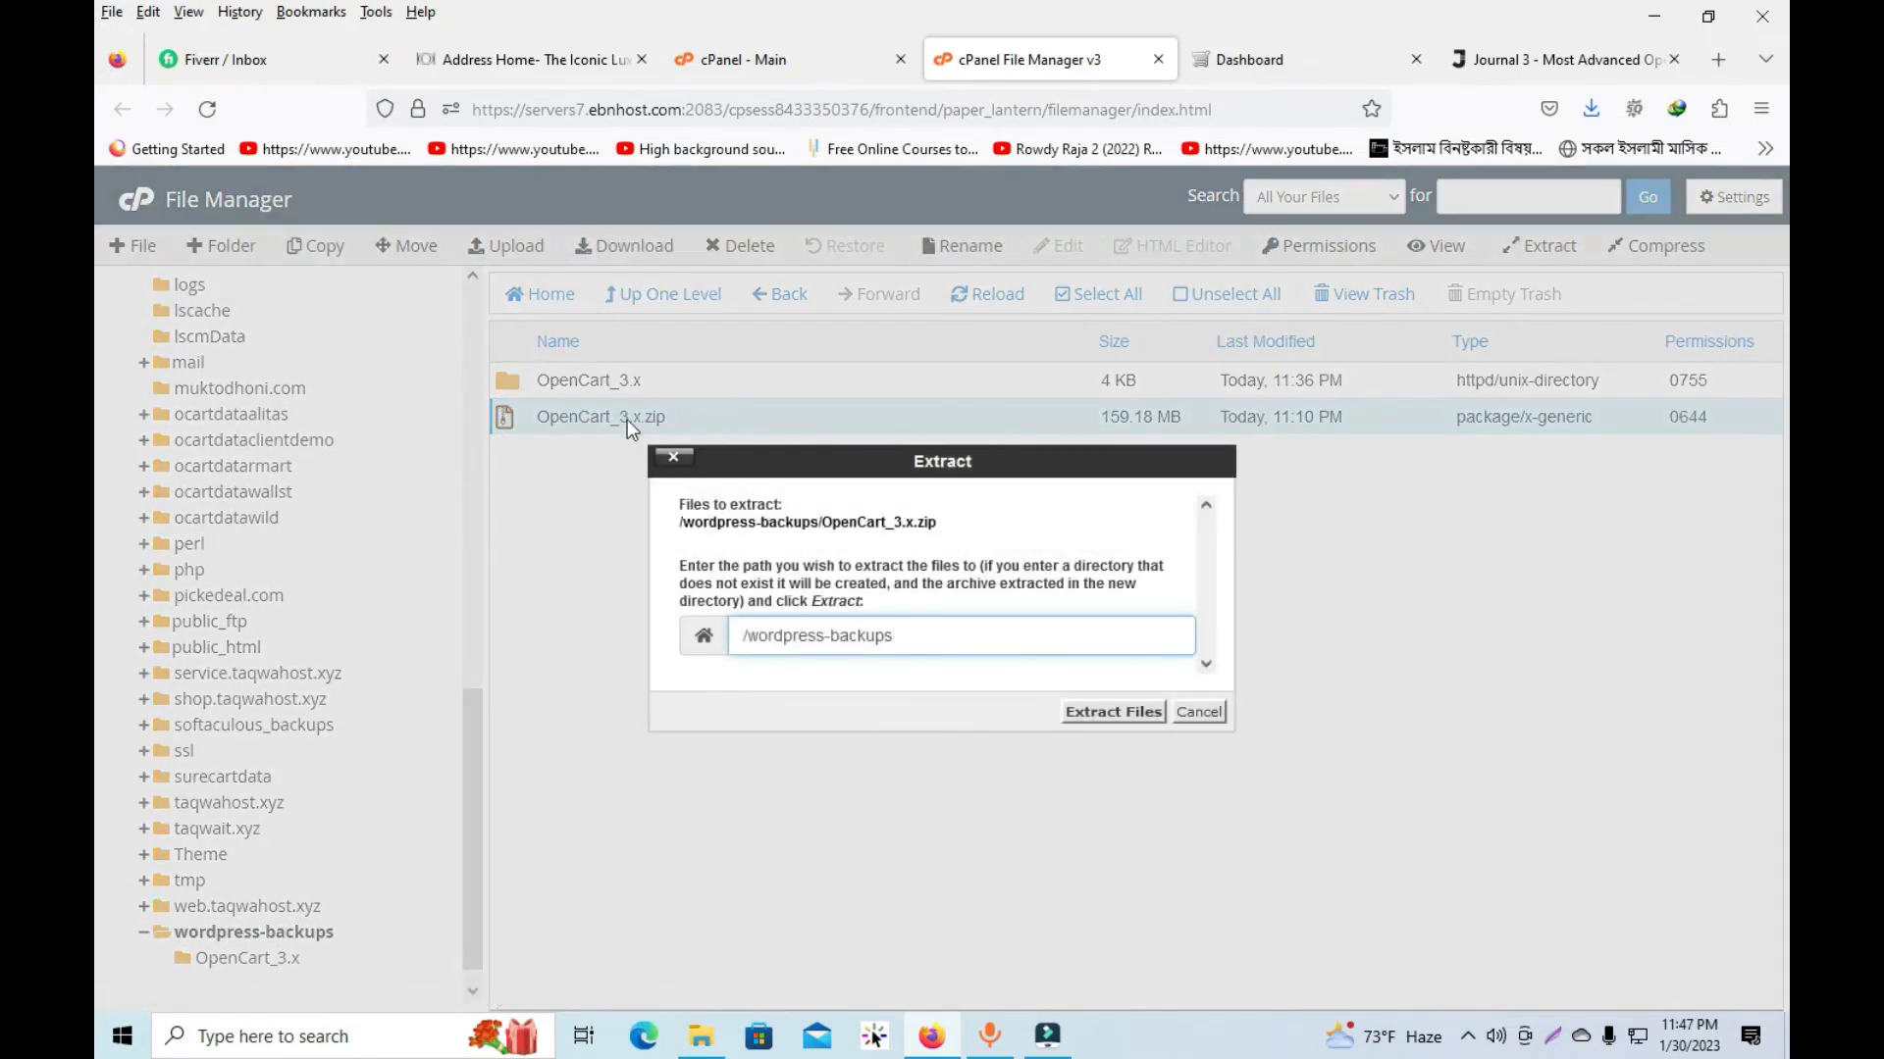
{"action": "left_click", "coordinate": [1113, 712]}
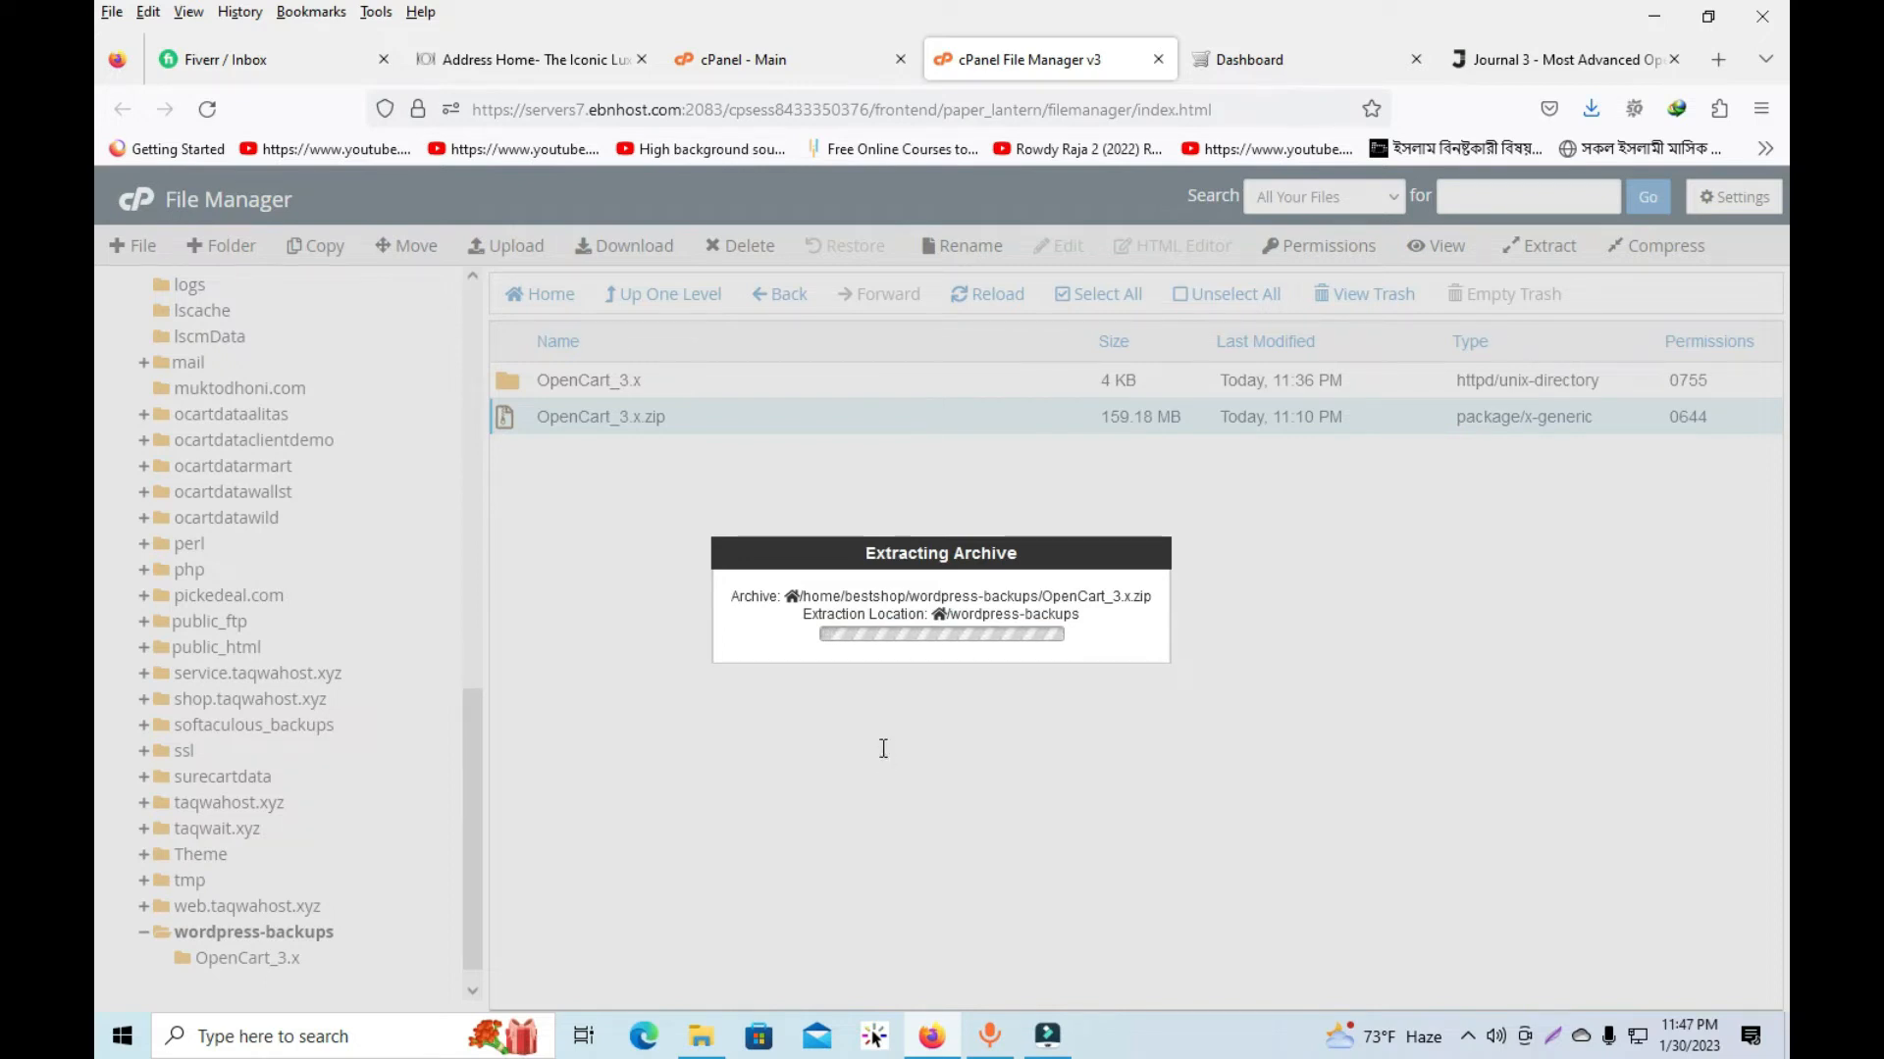
{"action": "left_click", "coordinate": [1318, 830]}
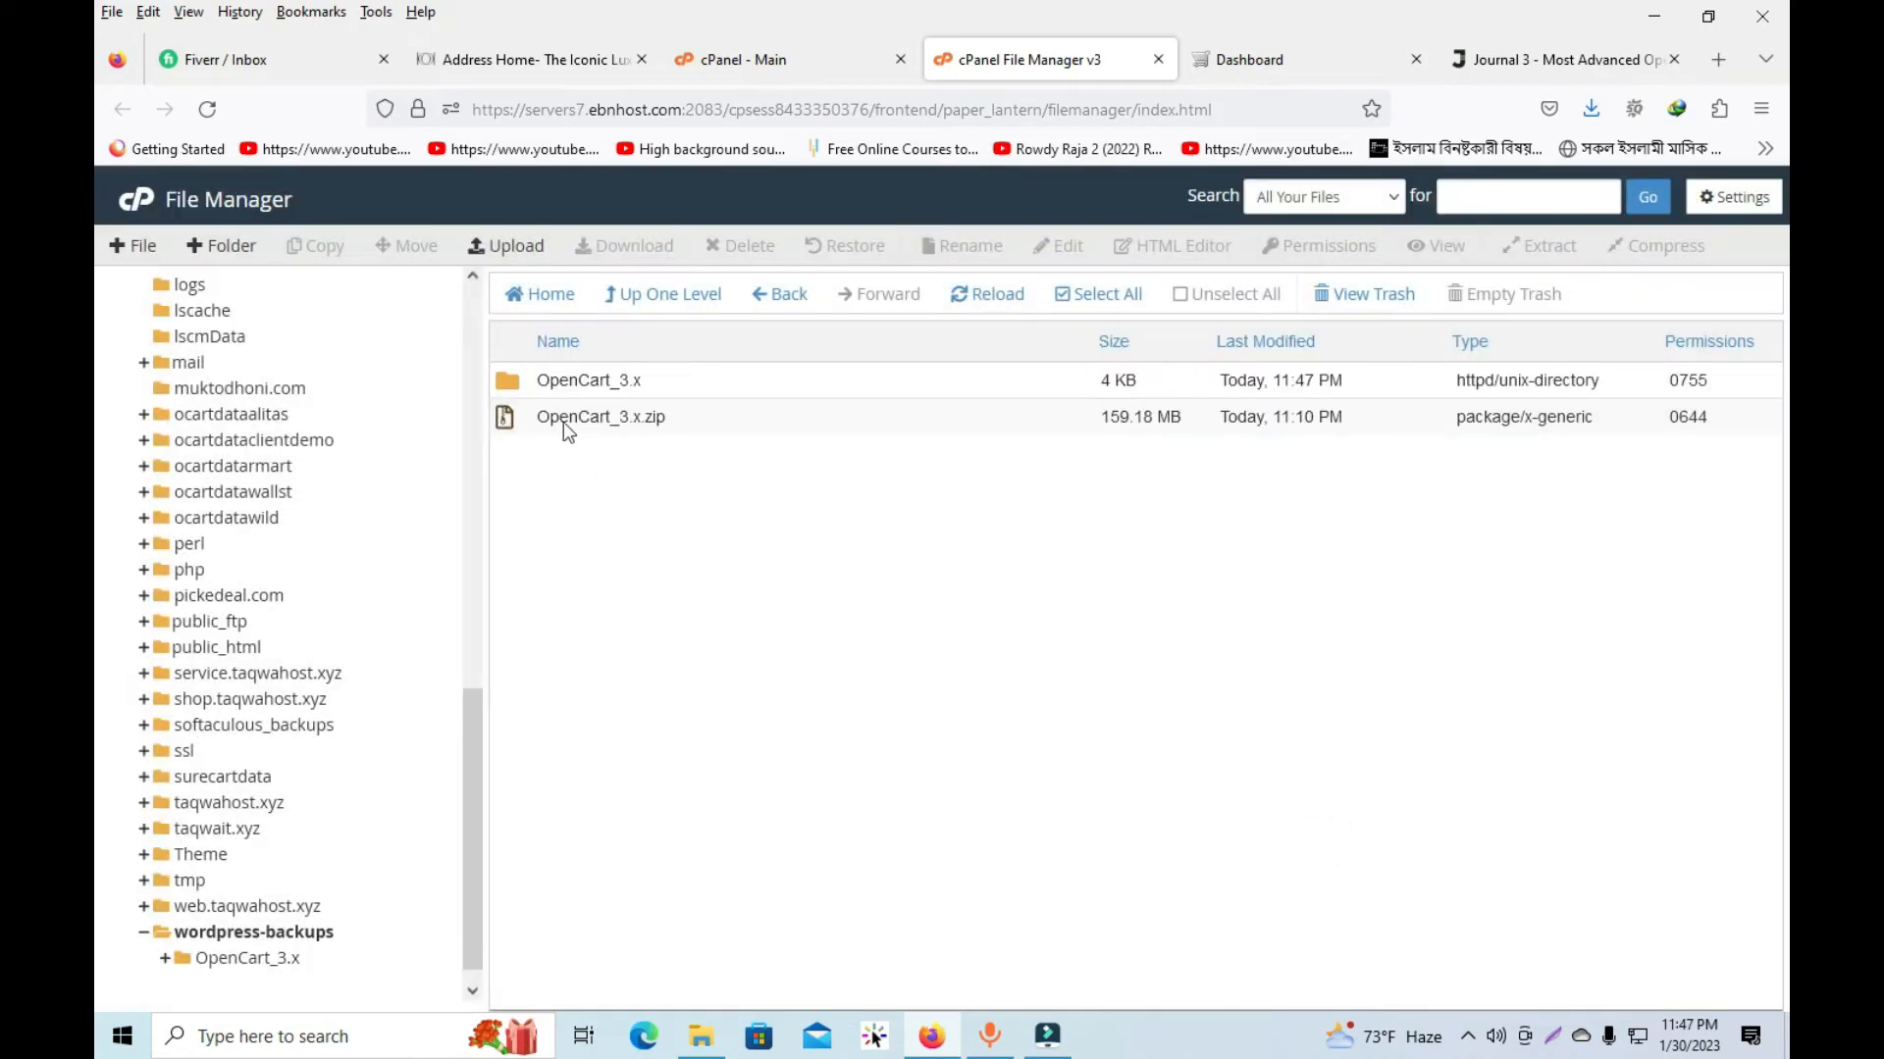
Step: Move the admin, catalog, image and system folders from the extracted OpenCart_3.x folder into client.taqwahost.xyz
{"action": "double_click", "coordinate": [527, 386]}
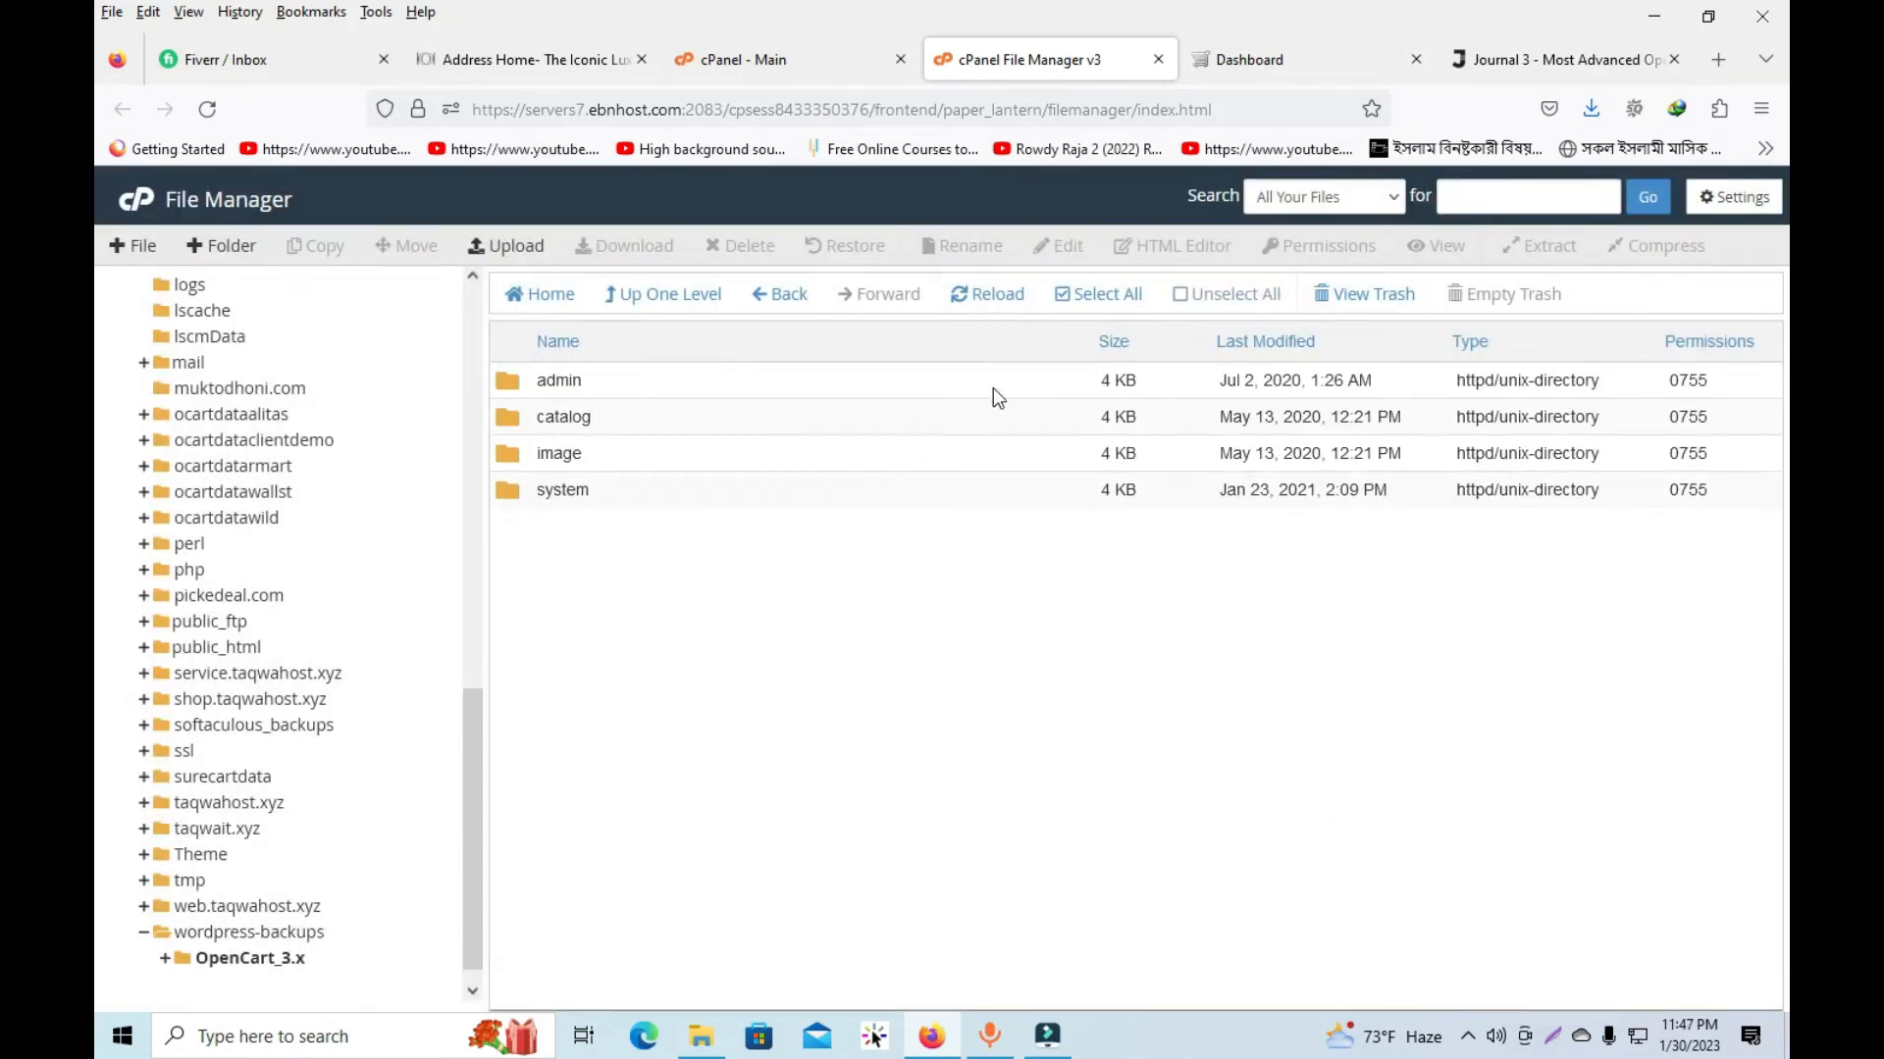
{"action": "left_click", "coordinate": [1089, 295]}
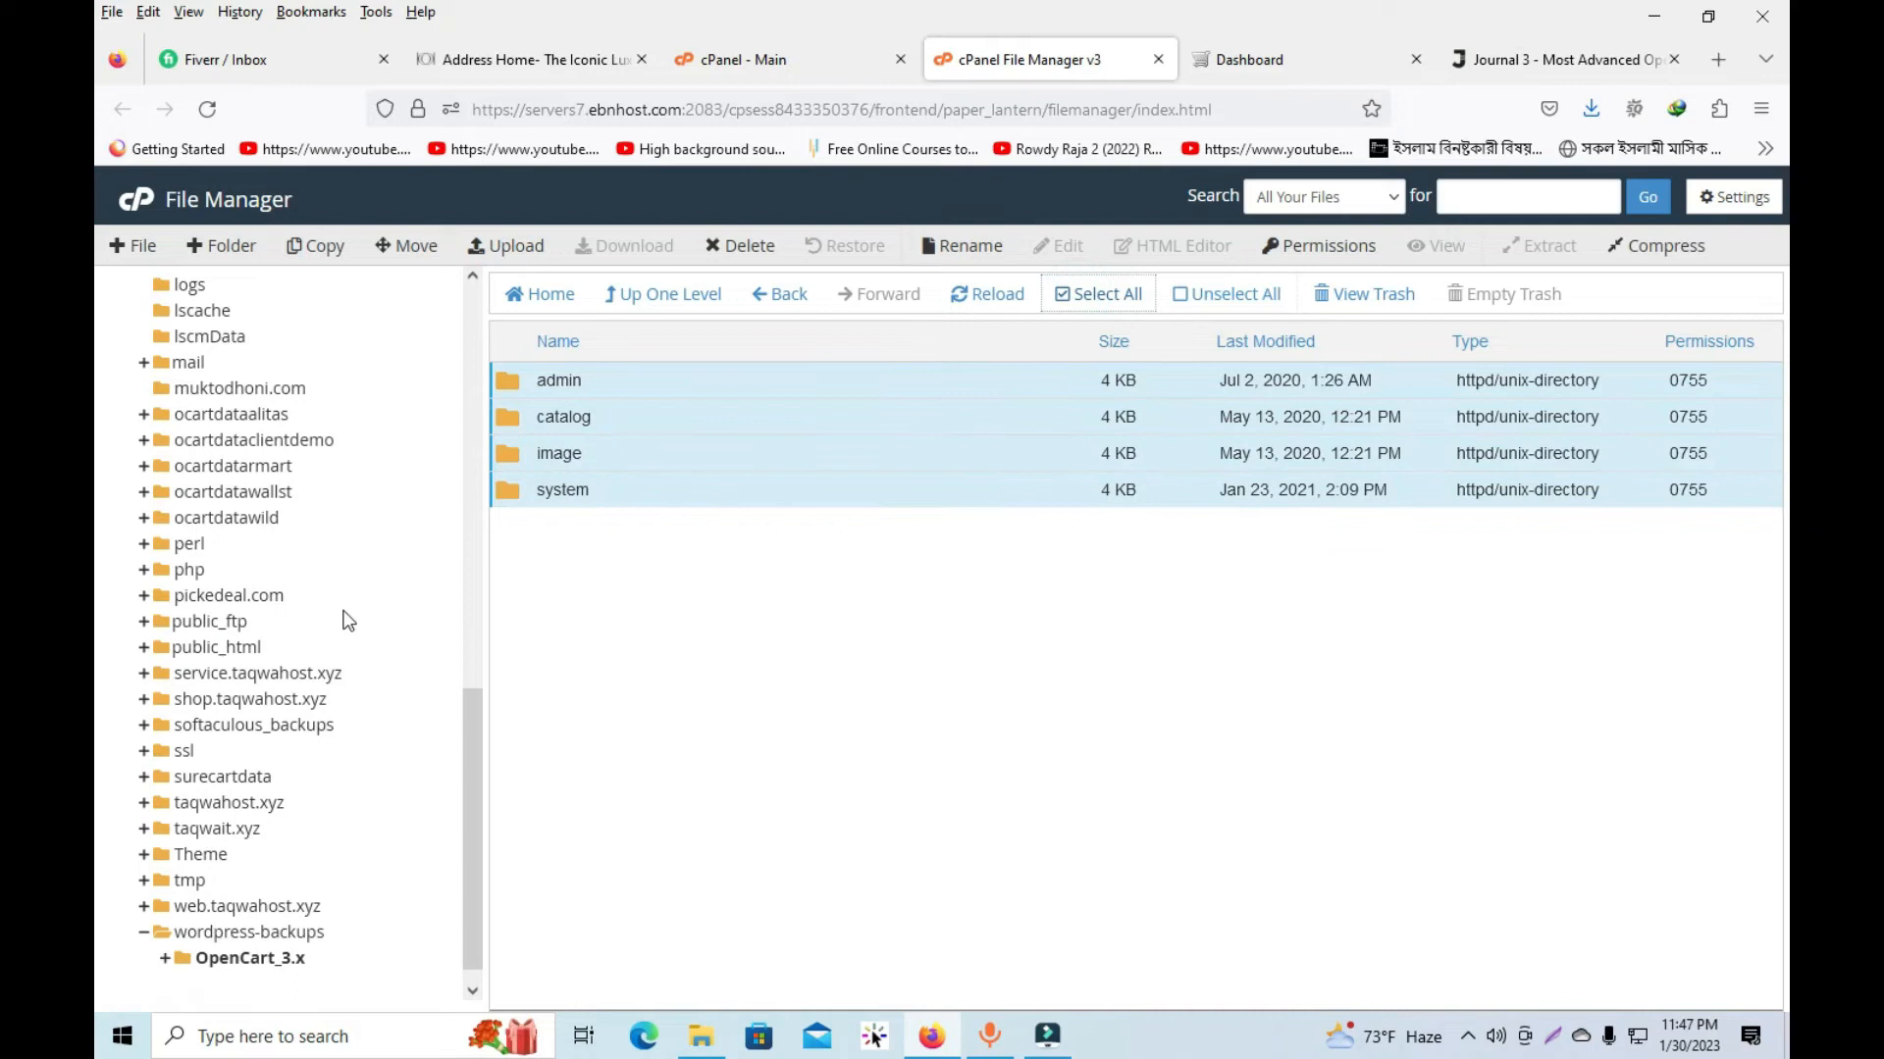
{"action": "scroll", "coordinate": [365, 628], "scroll_direction": "down", "scroll_amount": 1}
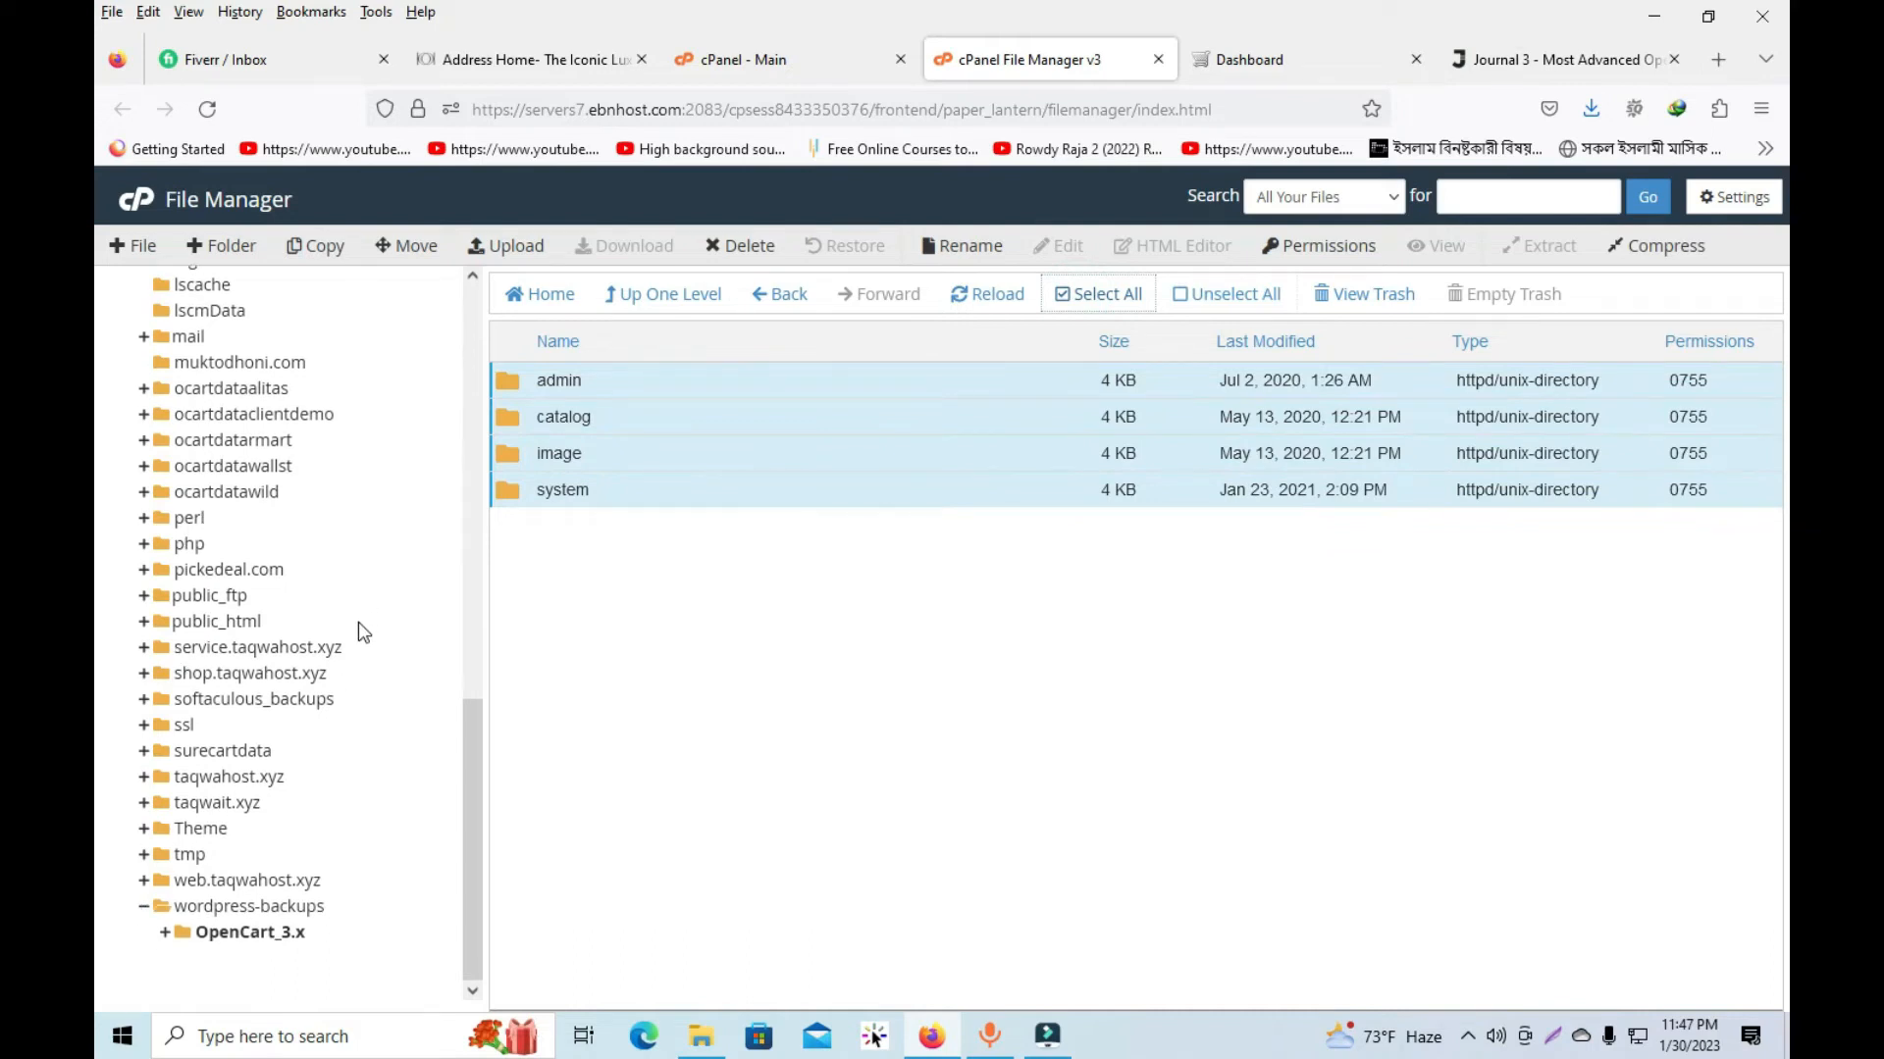
{"action": "scroll", "coordinate": [359, 628], "scroll_direction": "up", "scroll_amount": 8}
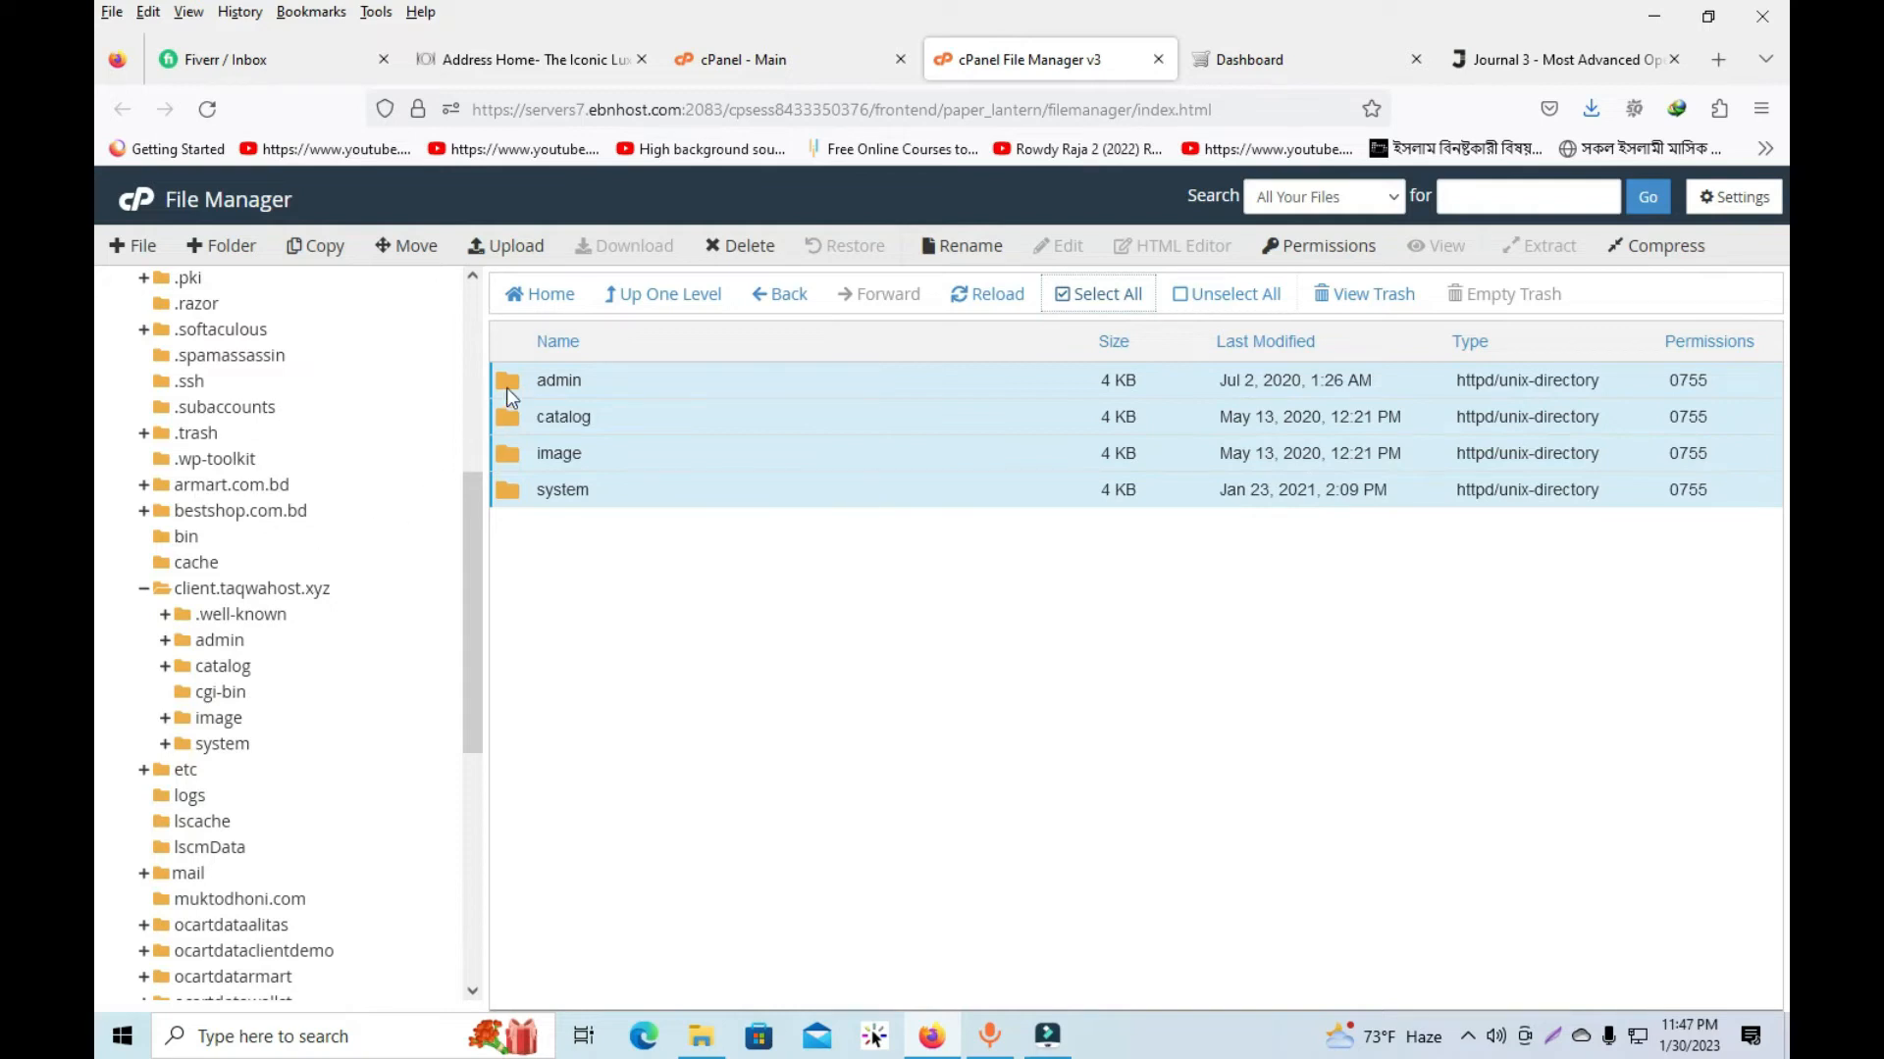
{"action": "left_click_drag", "start_coordinate": [511, 394], "coordinate": [253, 593]}
Step: Switch to the OpenCart administration, list the Themes extensions and install the Journal Theme
{"action": "left_click", "coordinate": [1280, 70]}
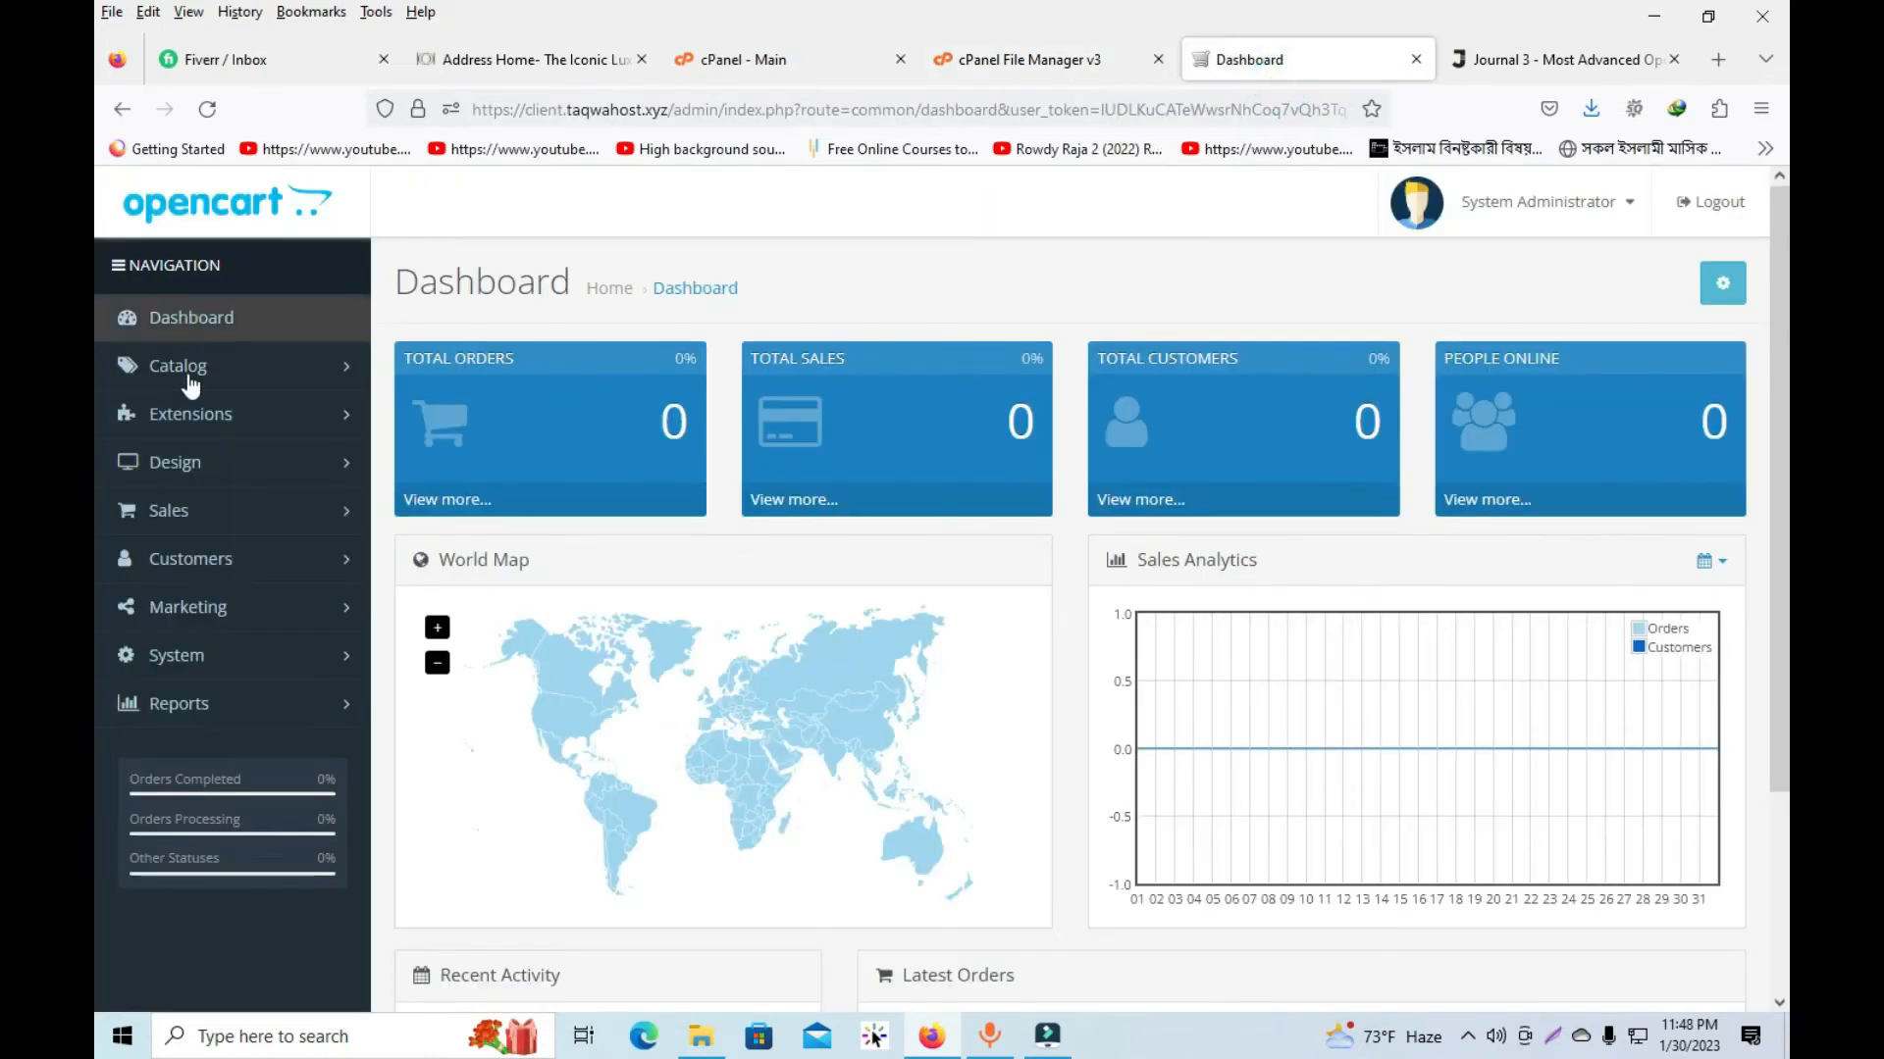
{"action": "left_click", "coordinate": [206, 419]}
{"action": "left_click", "coordinate": [206, 559]}
{"action": "left_click", "coordinate": [730, 521]}
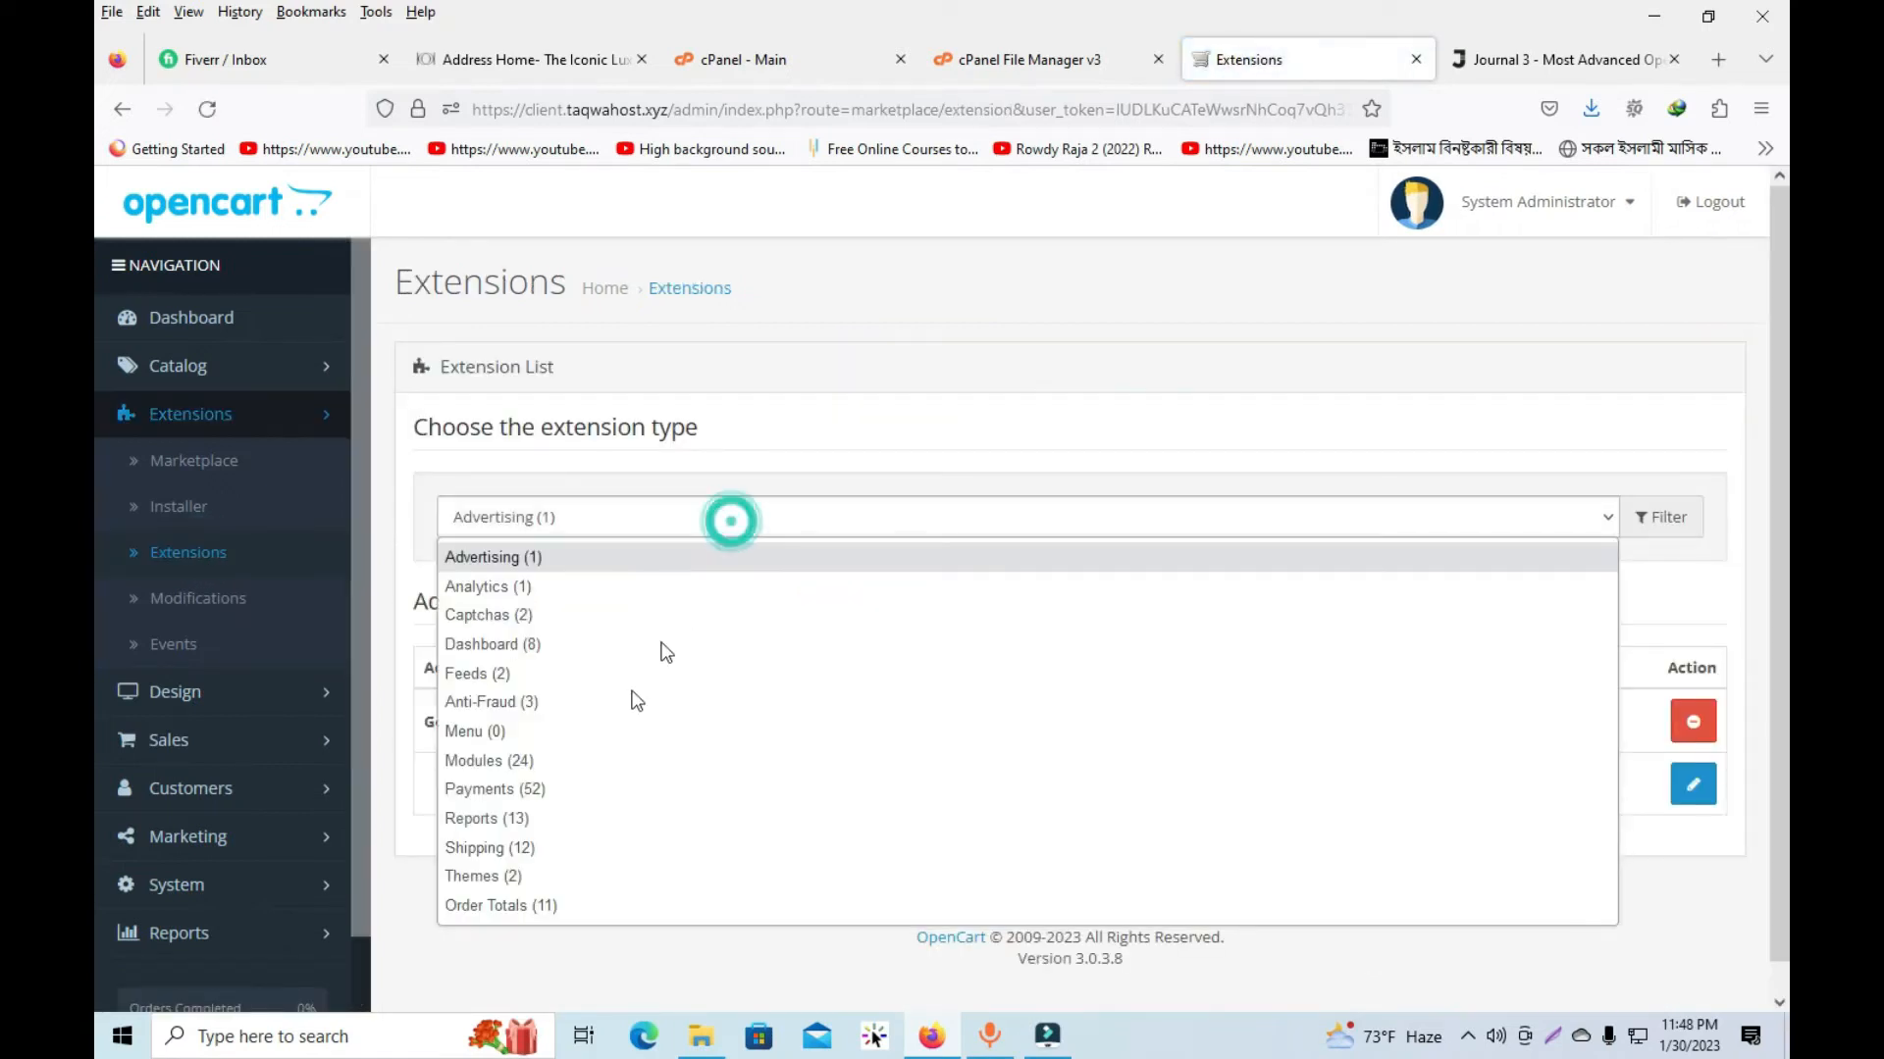
{"action": "left_click", "coordinate": [545, 873]}
{"action": "left_click", "coordinate": [883, 417]}
{"action": "scroll", "coordinate": [643, 733], "scroll_direction": "down", "scroll_amount": 2}
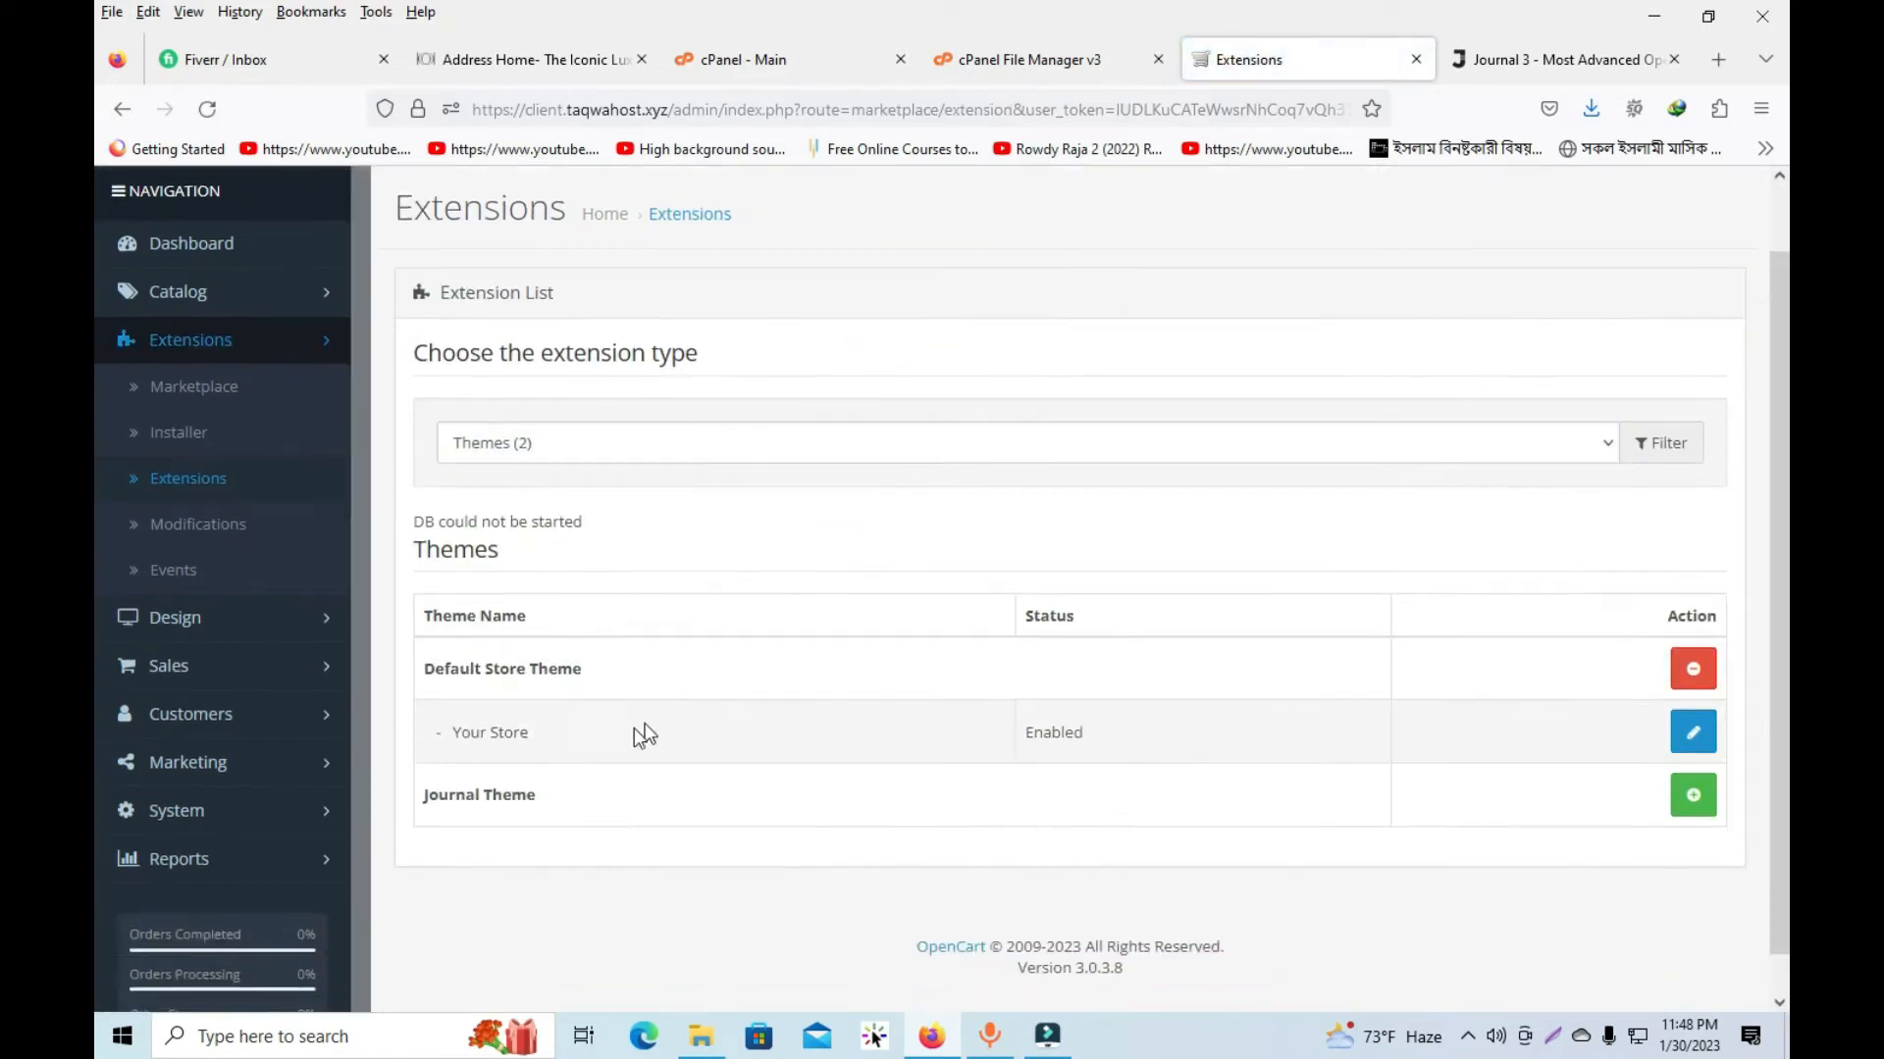
{"action": "scroll", "coordinate": [667, 745], "scroll_direction": "down", "scroll_amount": 1}
{"action": "left_click", "coordinate": [1693, 755]}
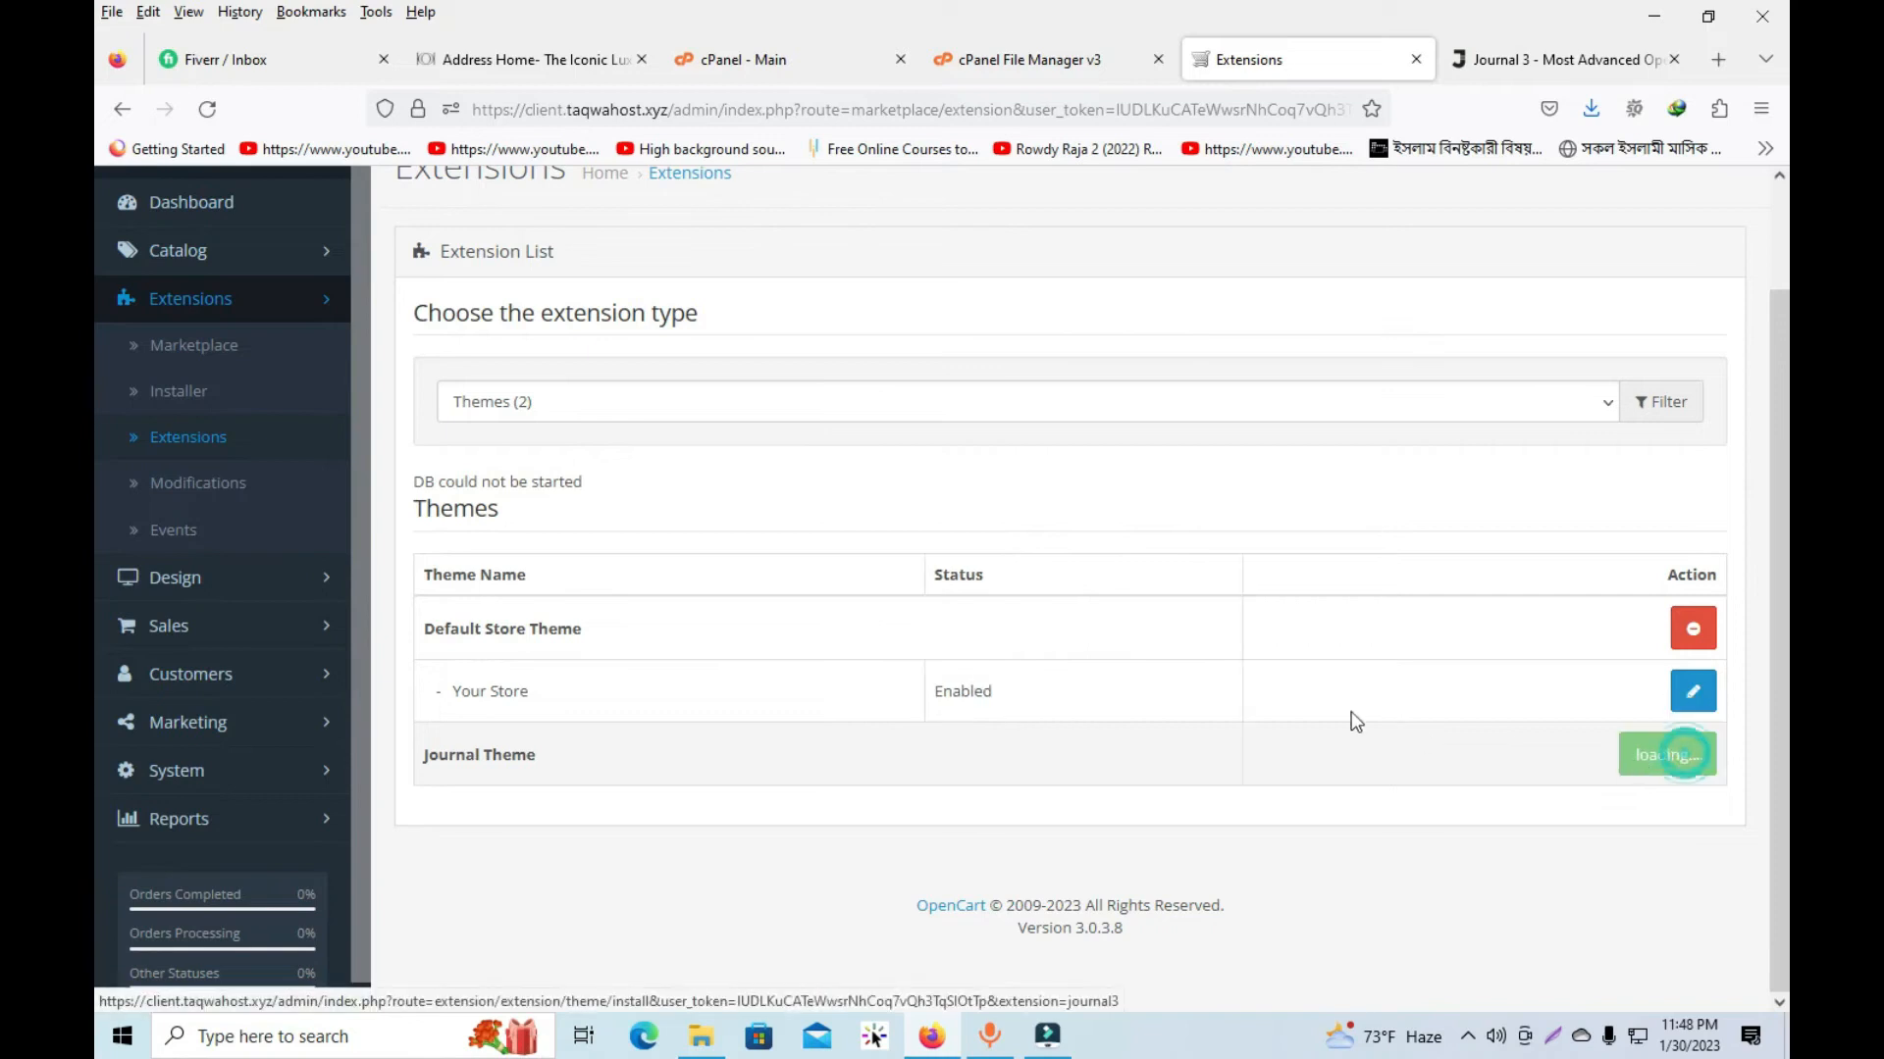
{"action": "scroll", "coordinate": [735, 628], "scroll_direction": "down", "scroll_amount": 3}
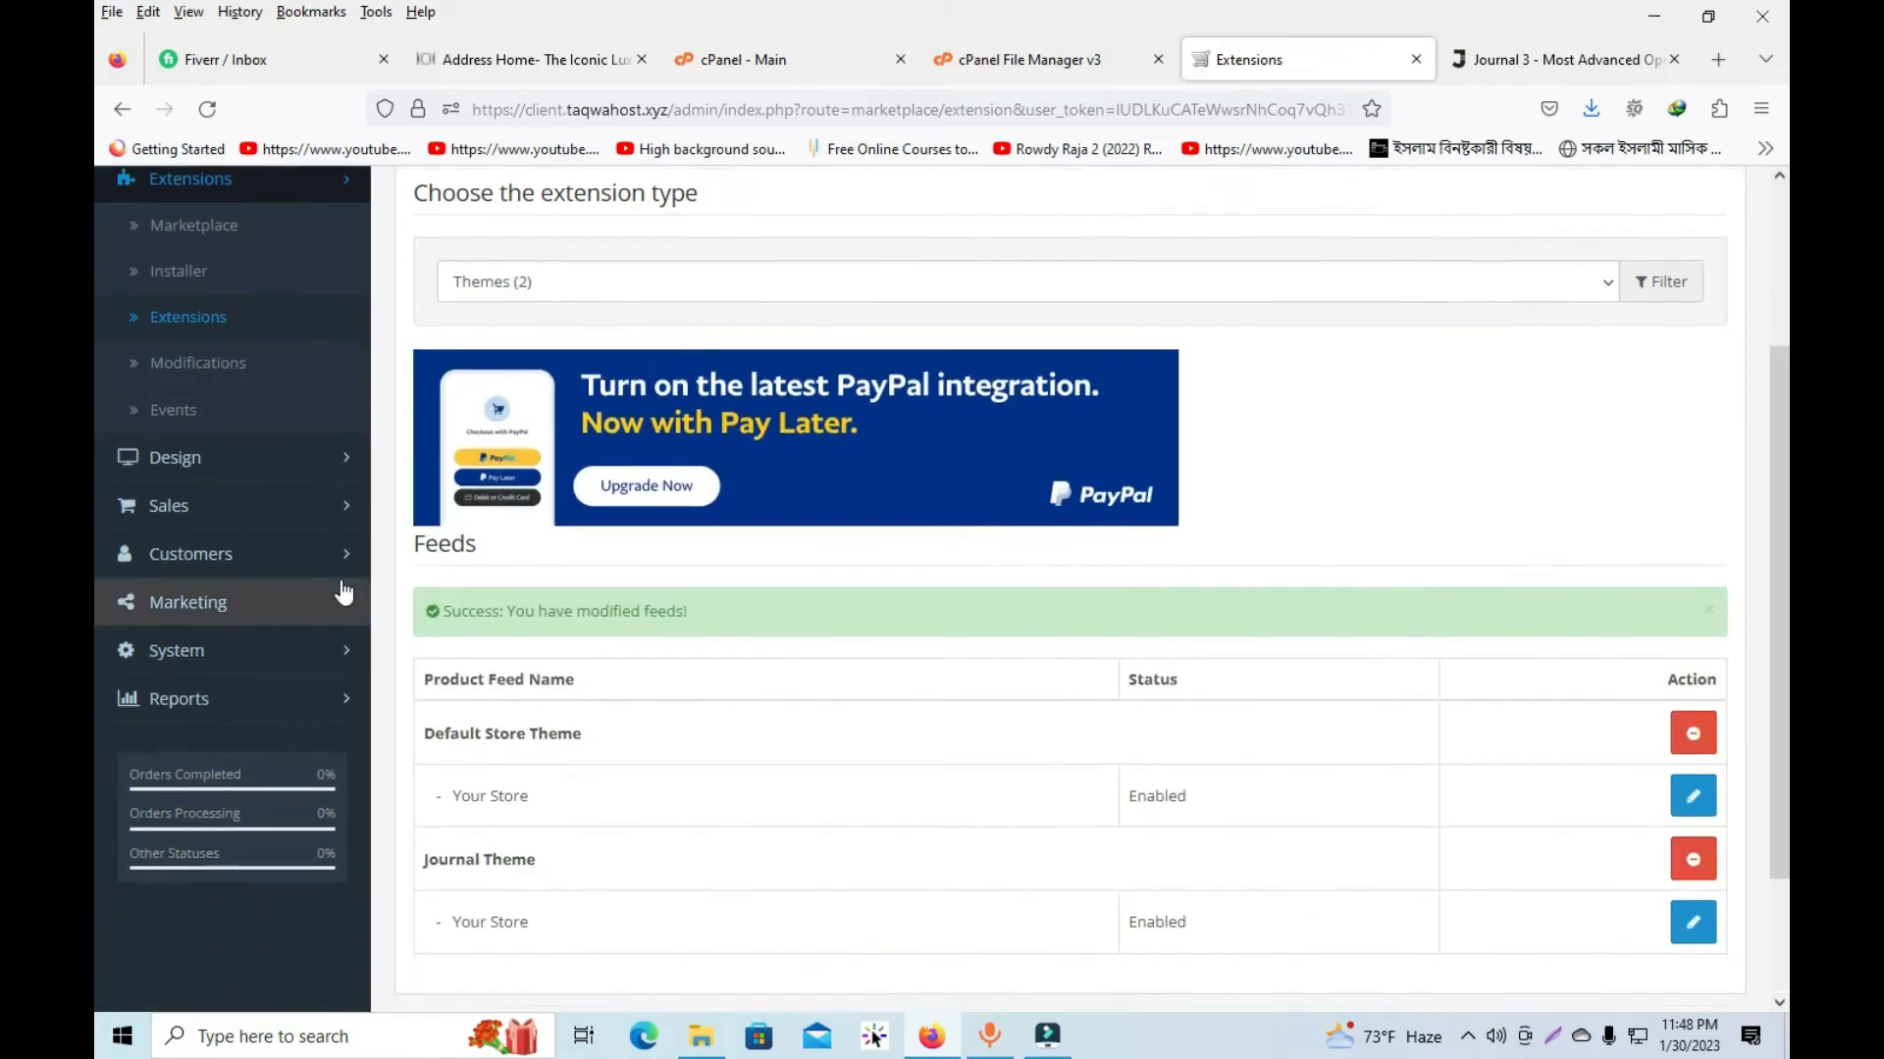
Step: Refresh the modification cache on the Modifications page and look through the Journal entries in the navigation
{"action": "scroll", "coordinate": [324, 586], "scroll_direction": "up", "scroll_amount": 5}
{"action": "left_click", "coordinate": [231, 596]}
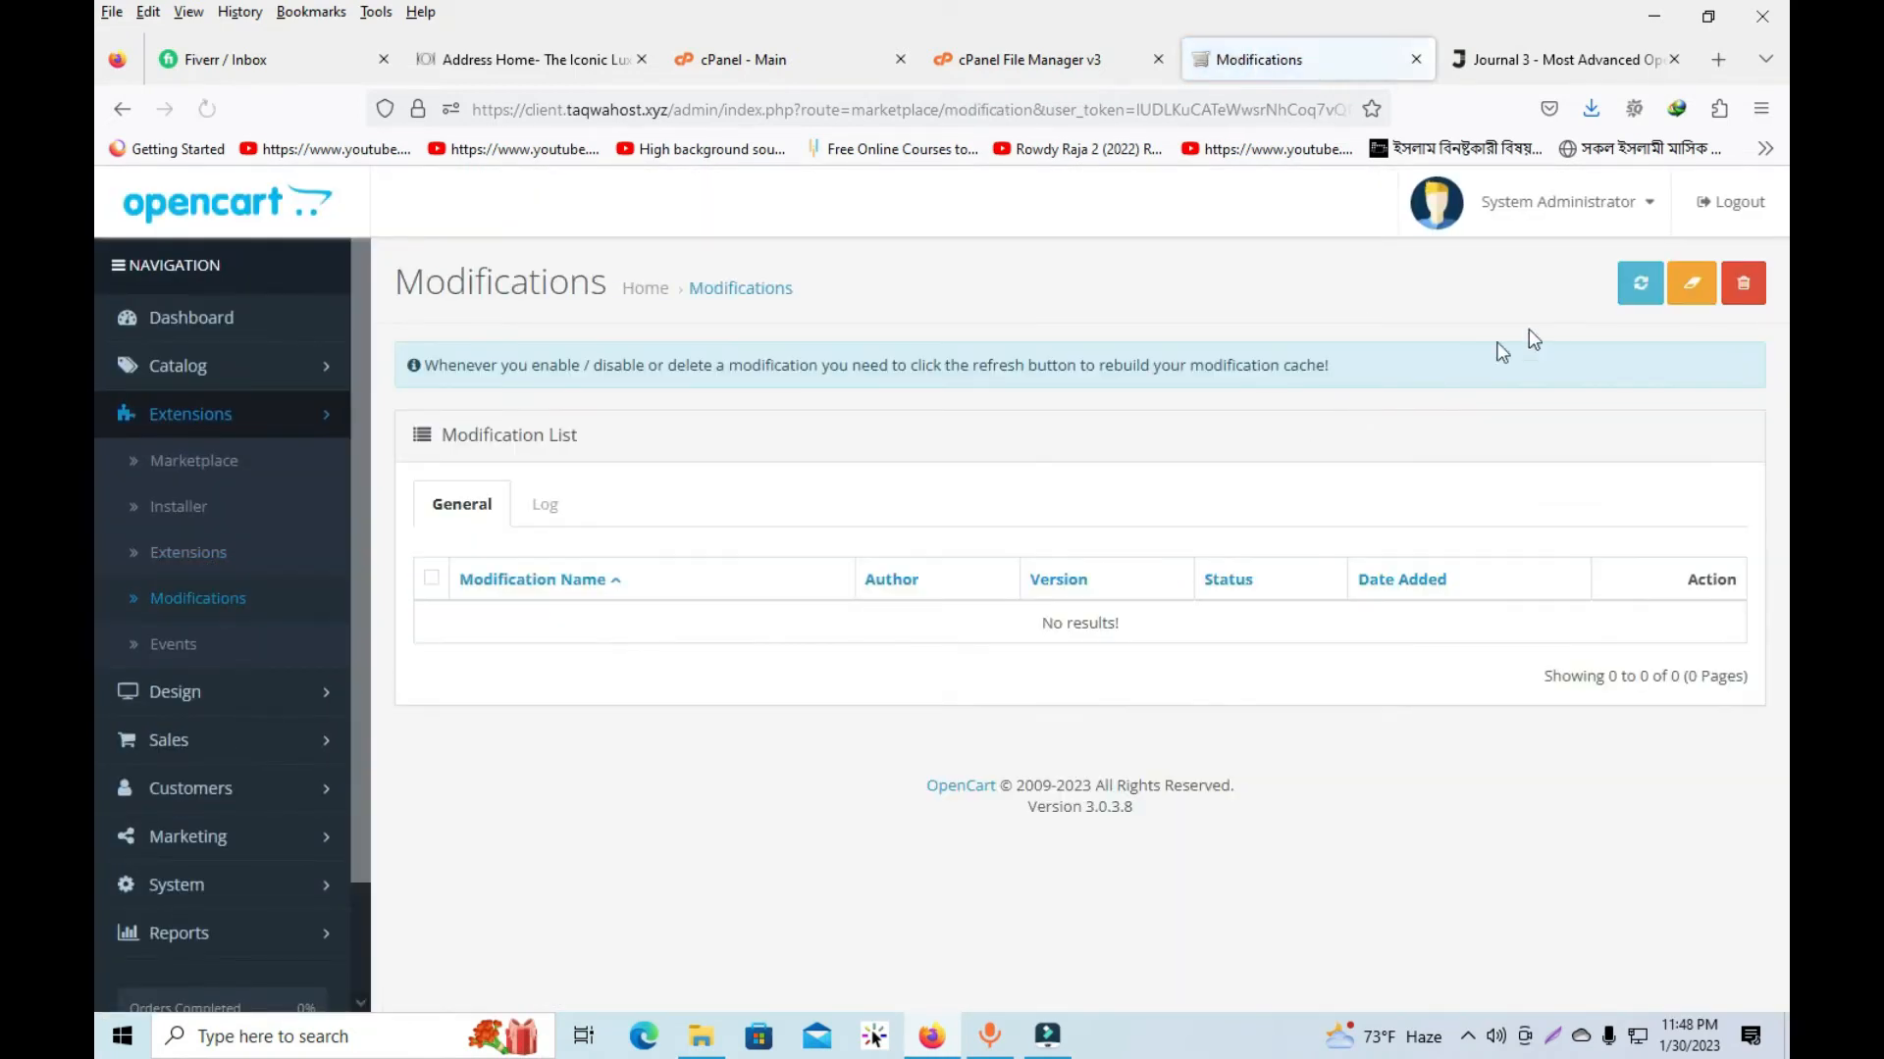
{"action": "left_click", "coordinate": [1639, 284]}
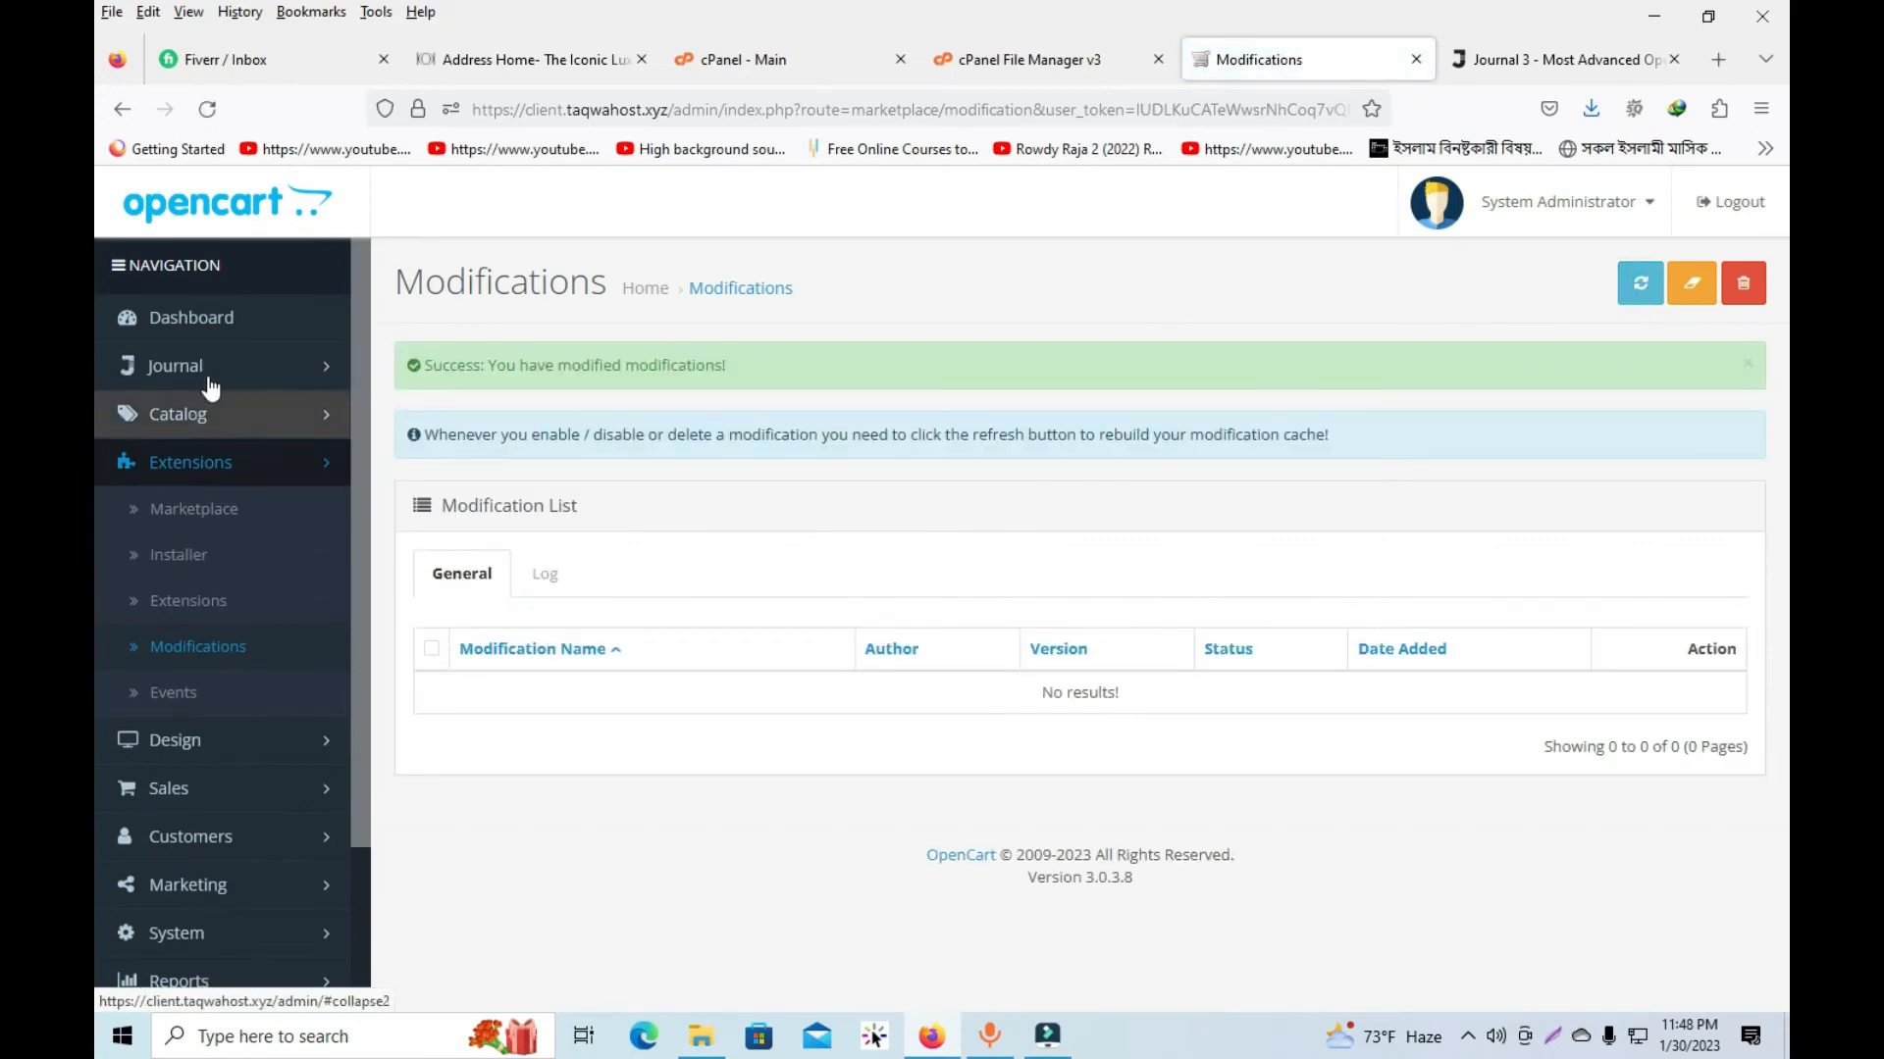
{"action": "left_click", "coordinate": [210, 371]}
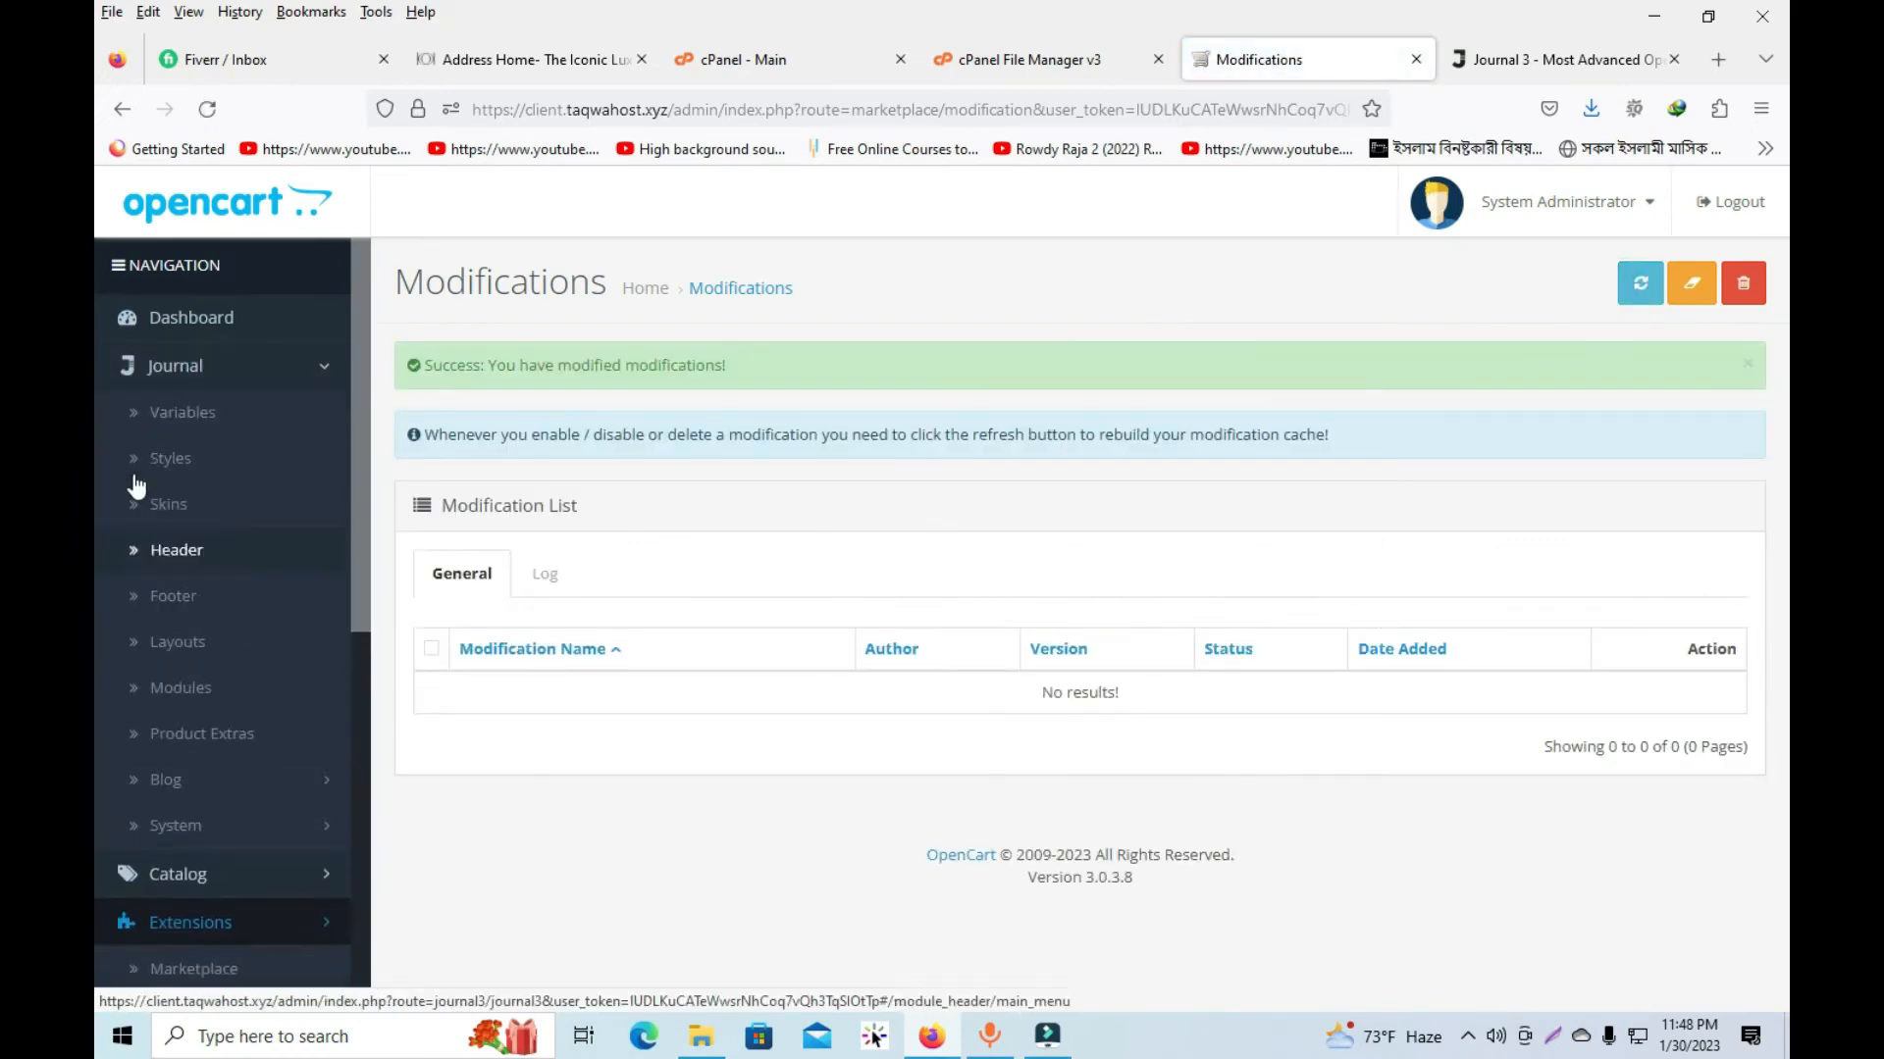
{"action": "left_click", "coordinate": [260, 376]}
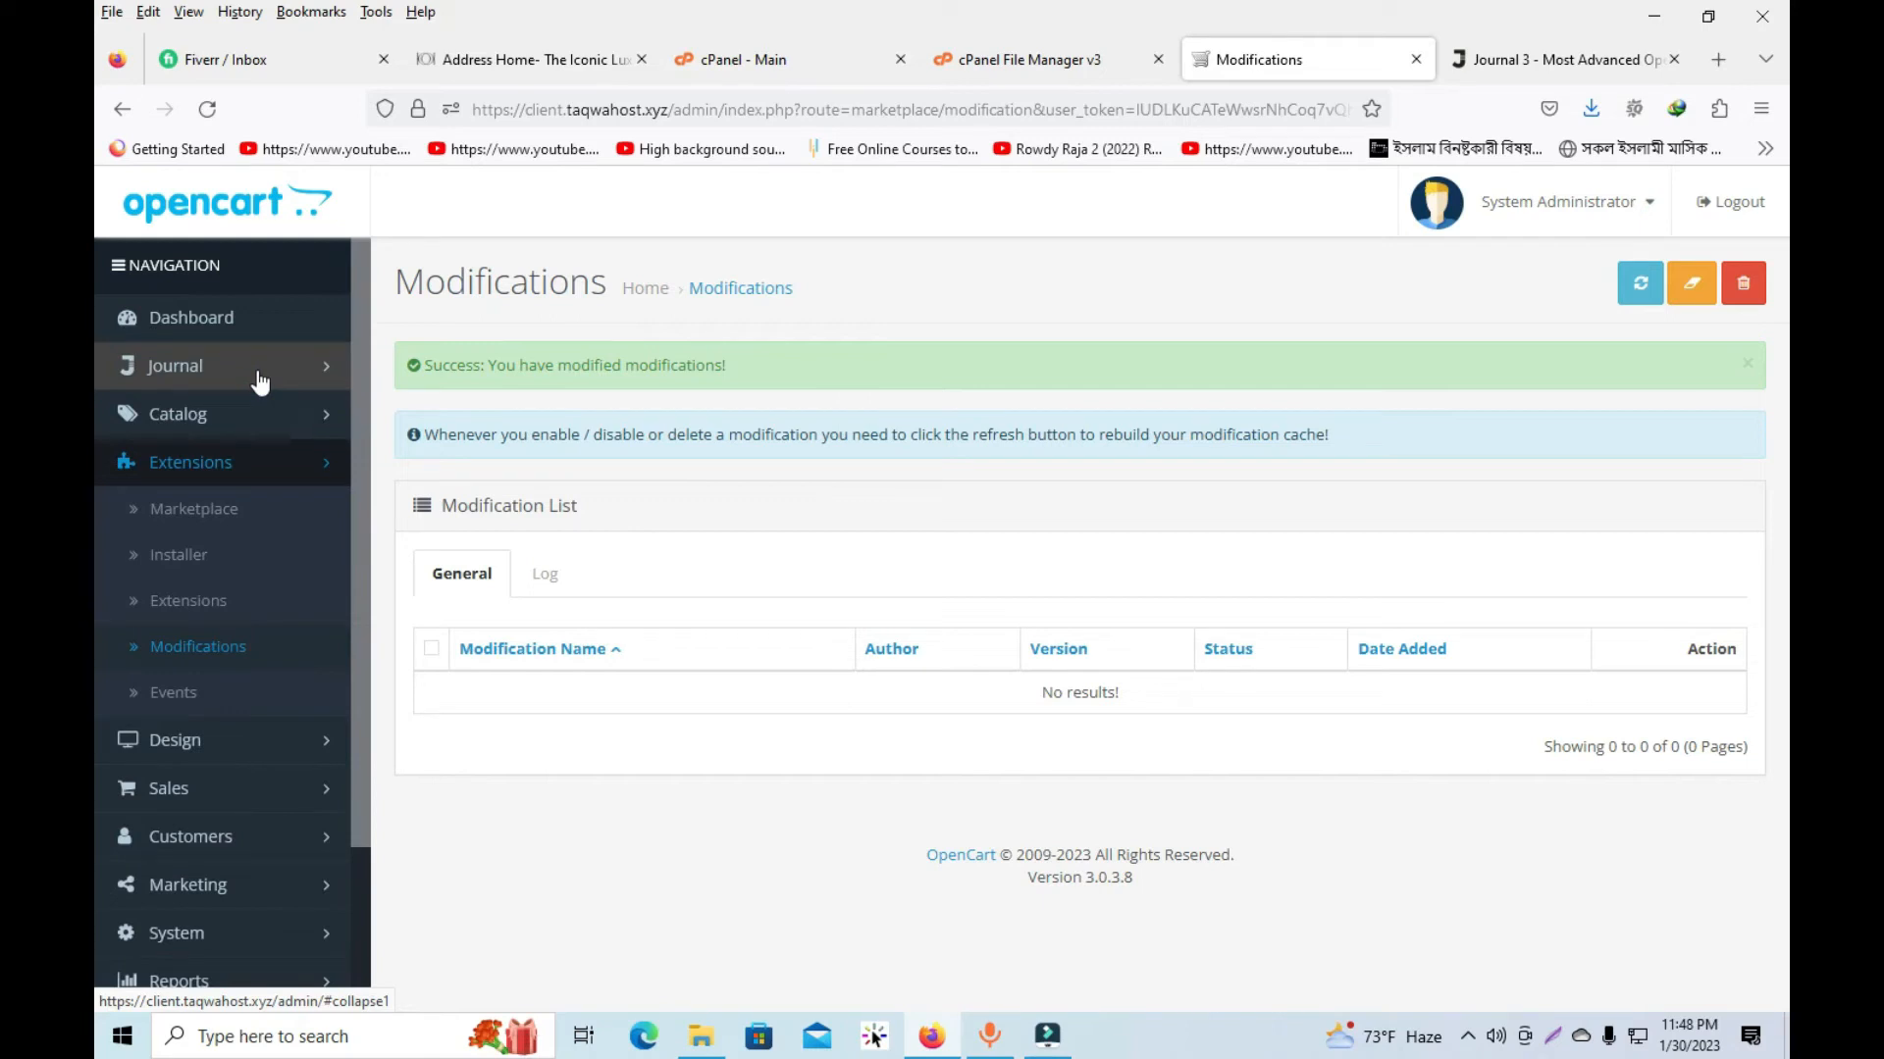
Step: Set the default store's theme to Journal Theme in the system settings and save the store settings
{"action": "scroll", "coordinate": [260, 382], "scroll_direction": "down", "scroll_amount": 4}
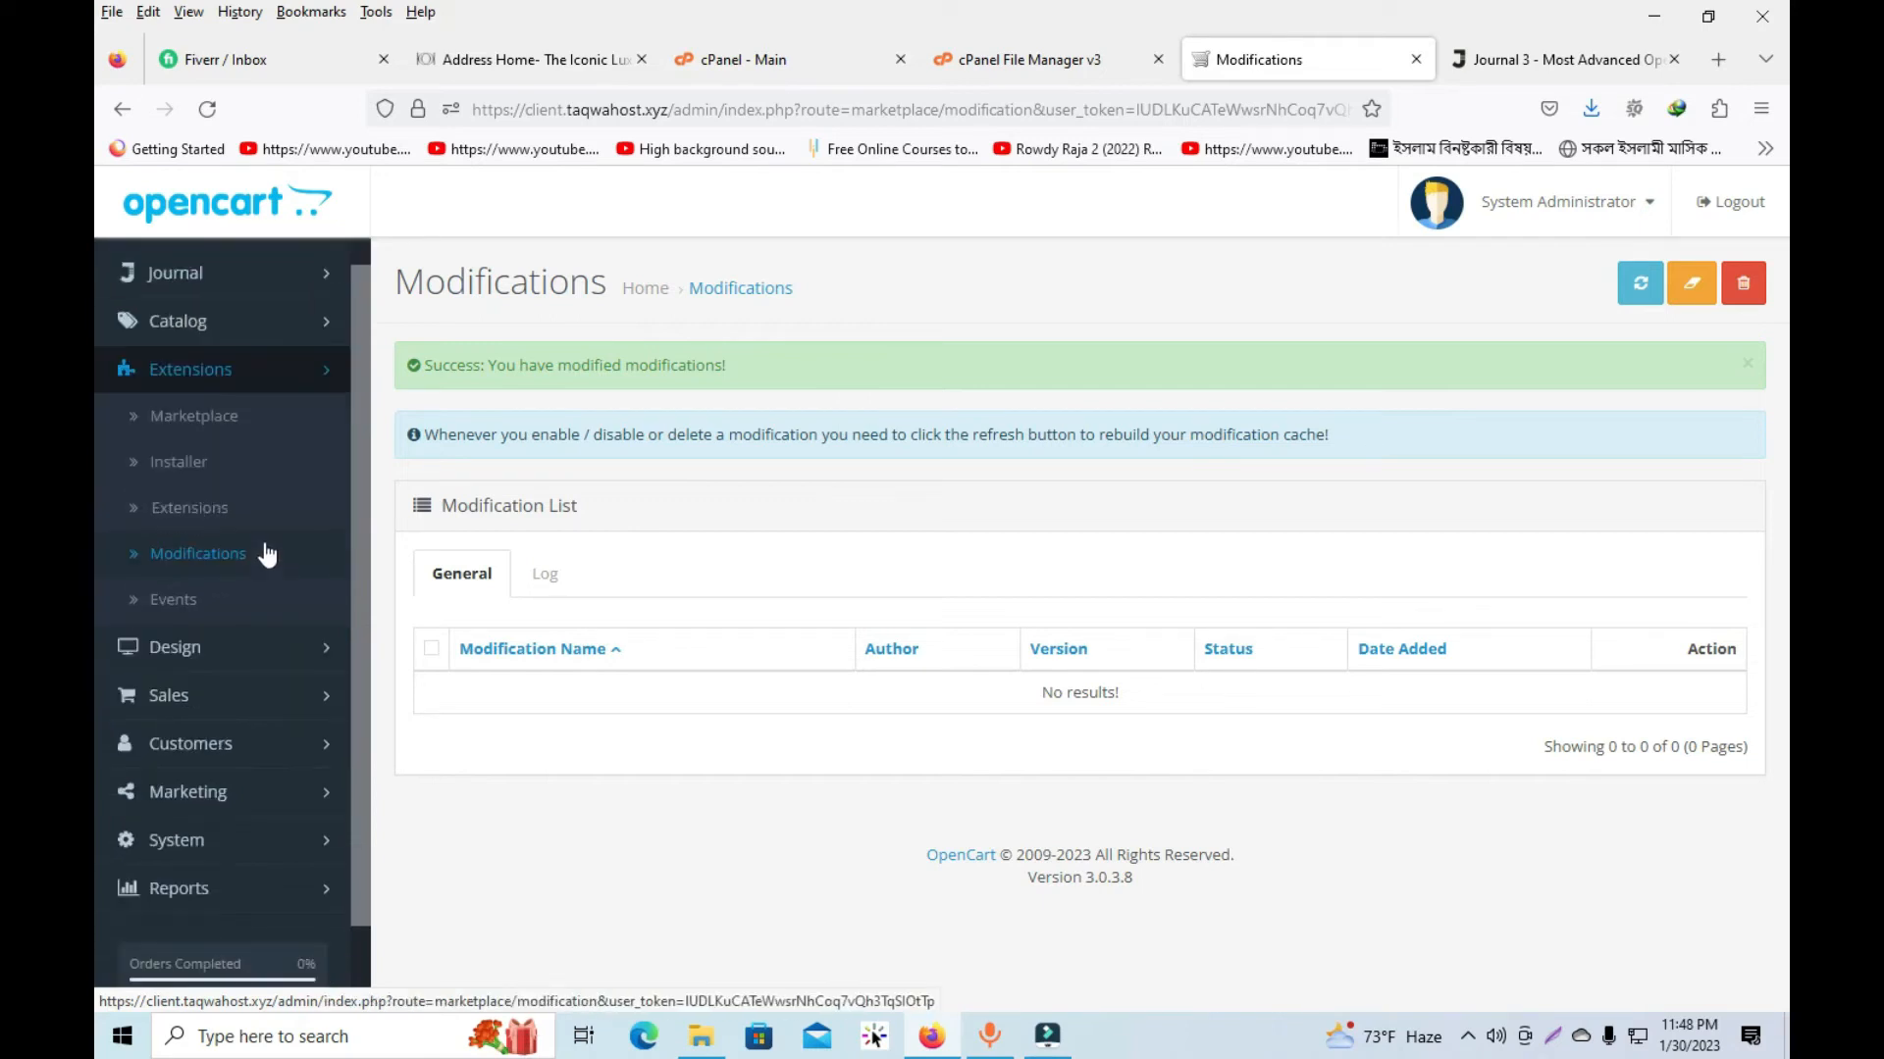
{"action": "left_click", "coordinate": [235, 761]}
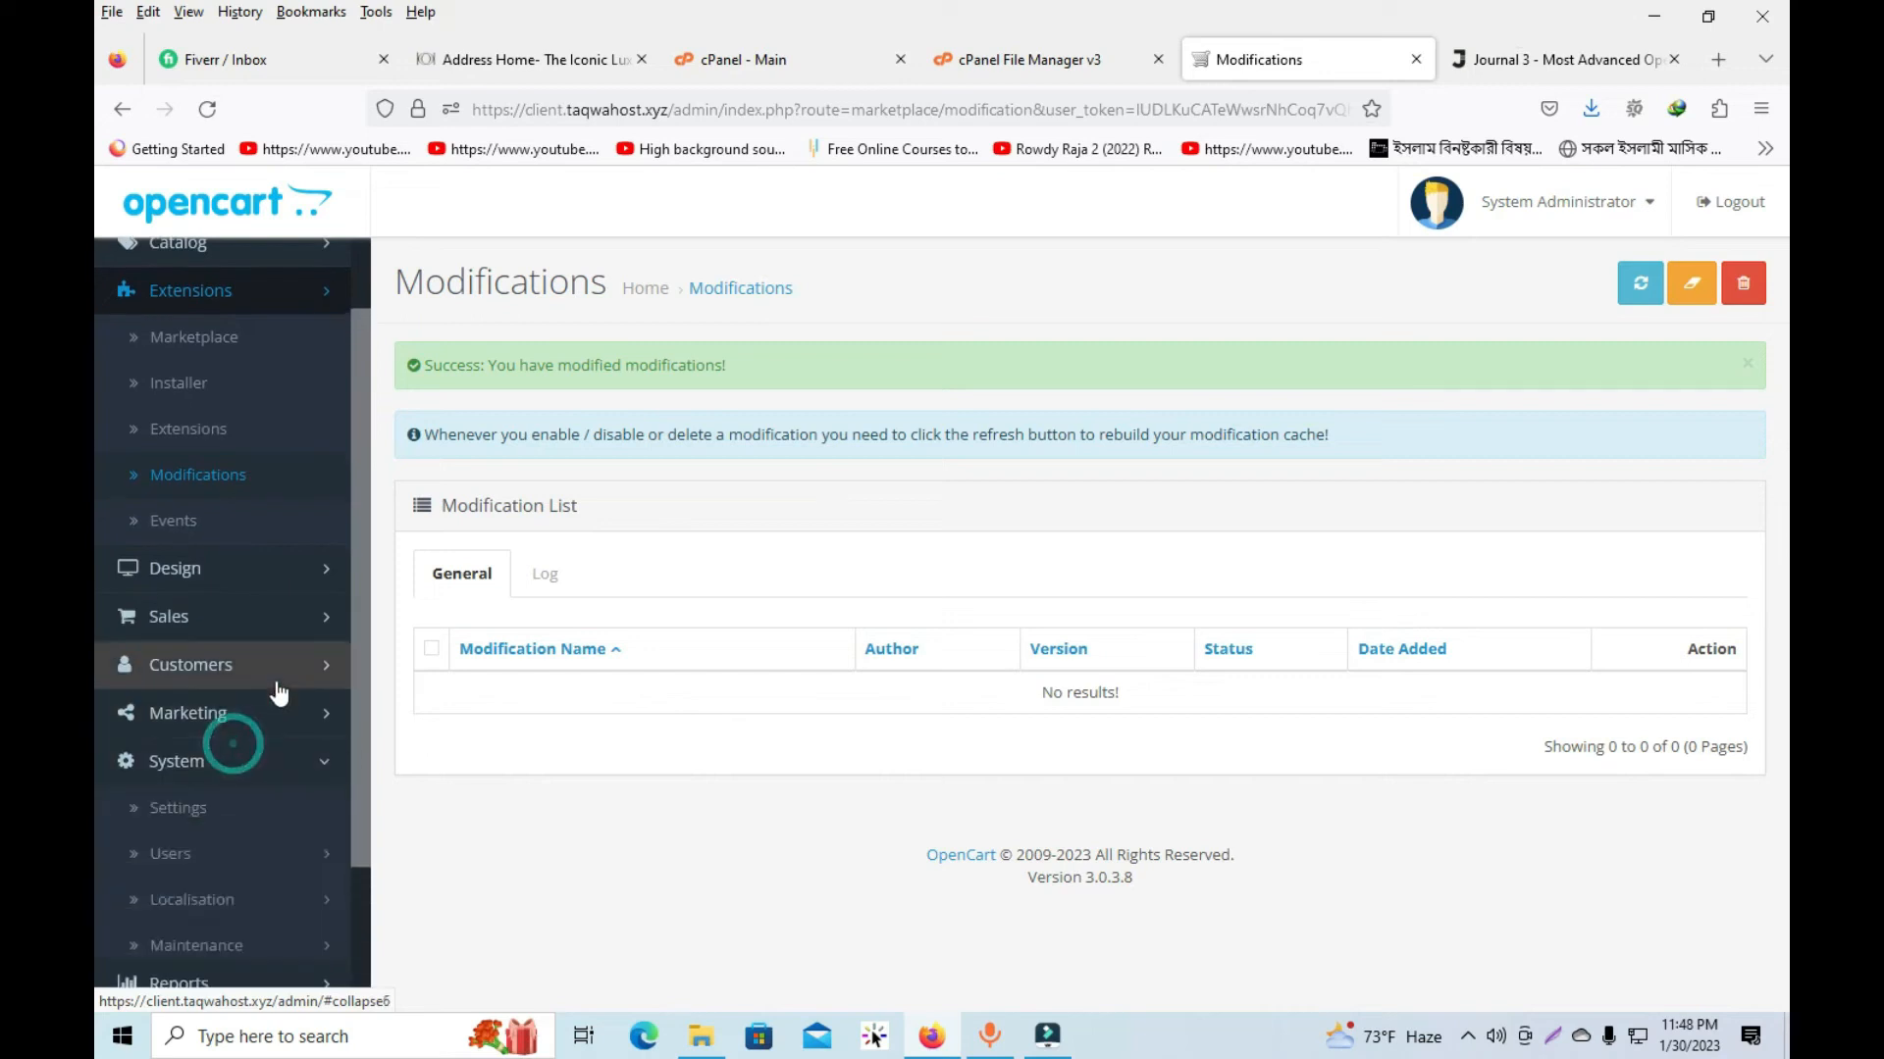
{"action": "scroll", "coordinate": [196, 686], "scroll_direction": "down", "scroll_amount": 2}
{"action": "left_click", "coordinate": [172, 620]}
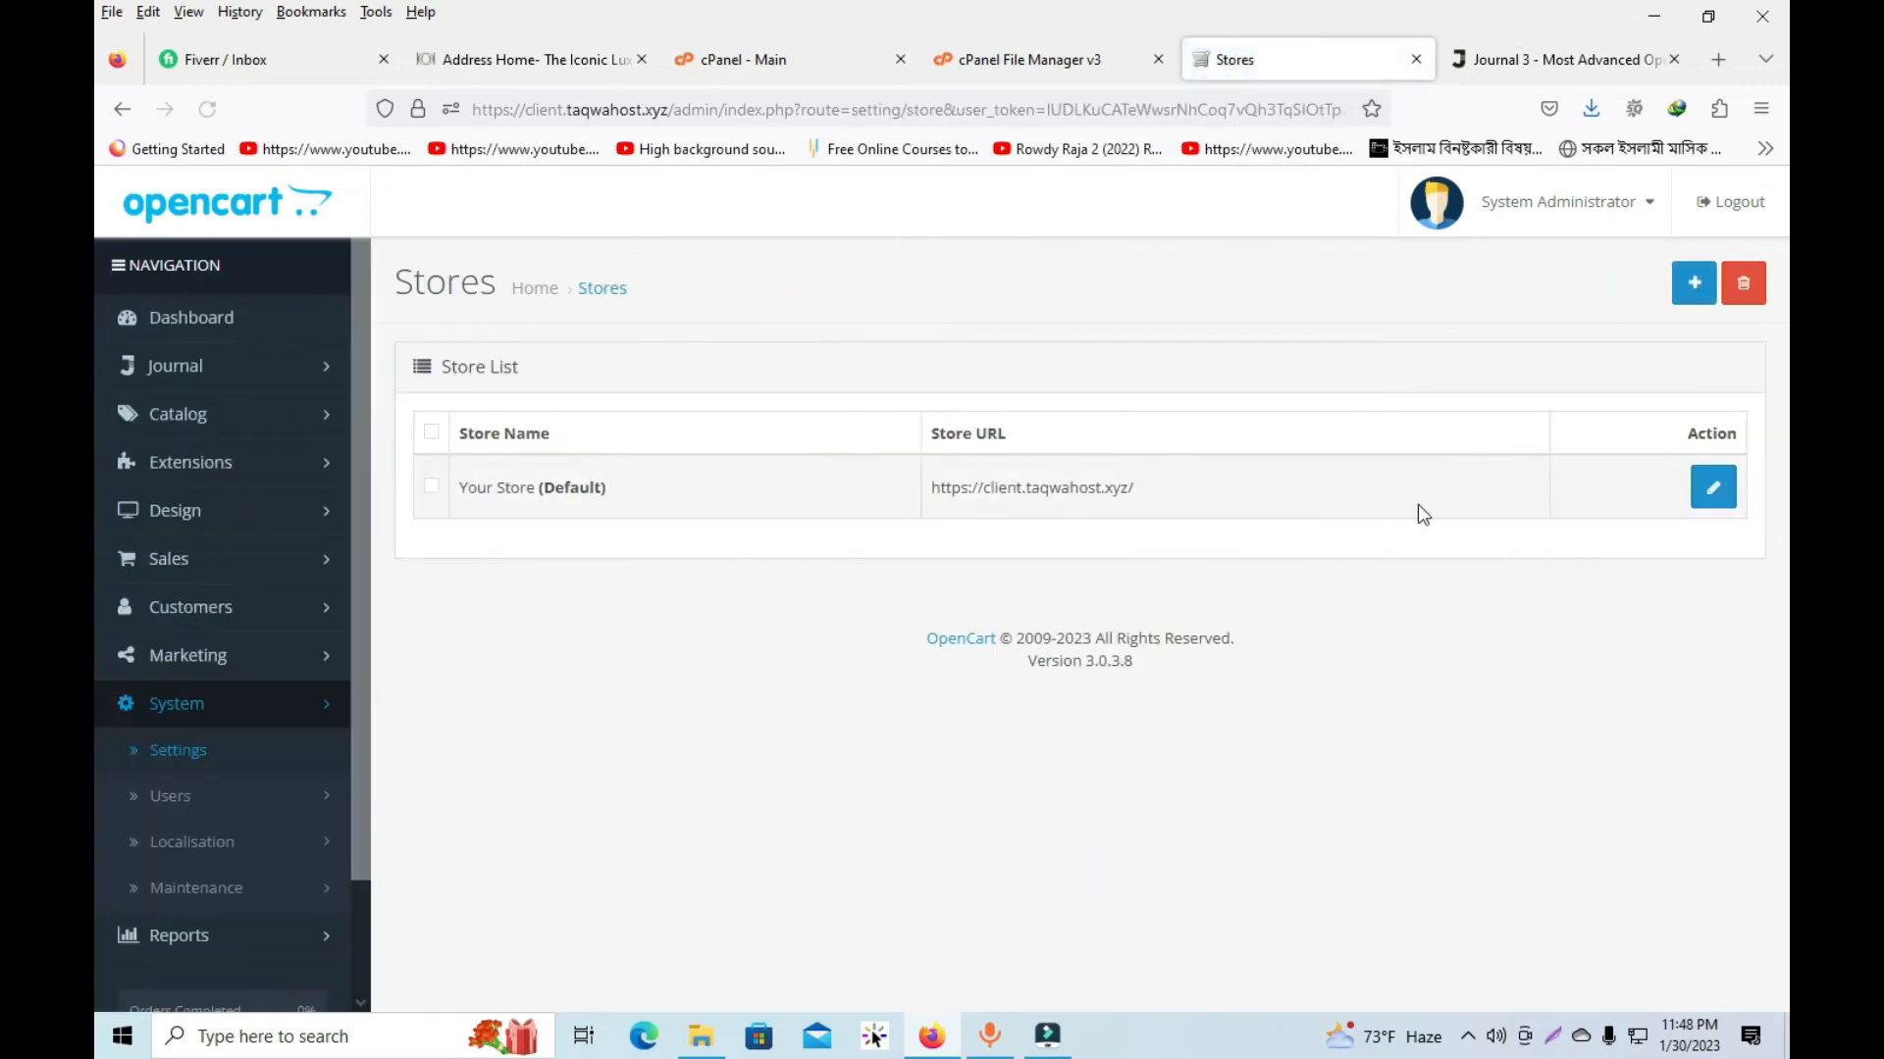
{"action": "left_click", "coordinate": [1713, 488]}
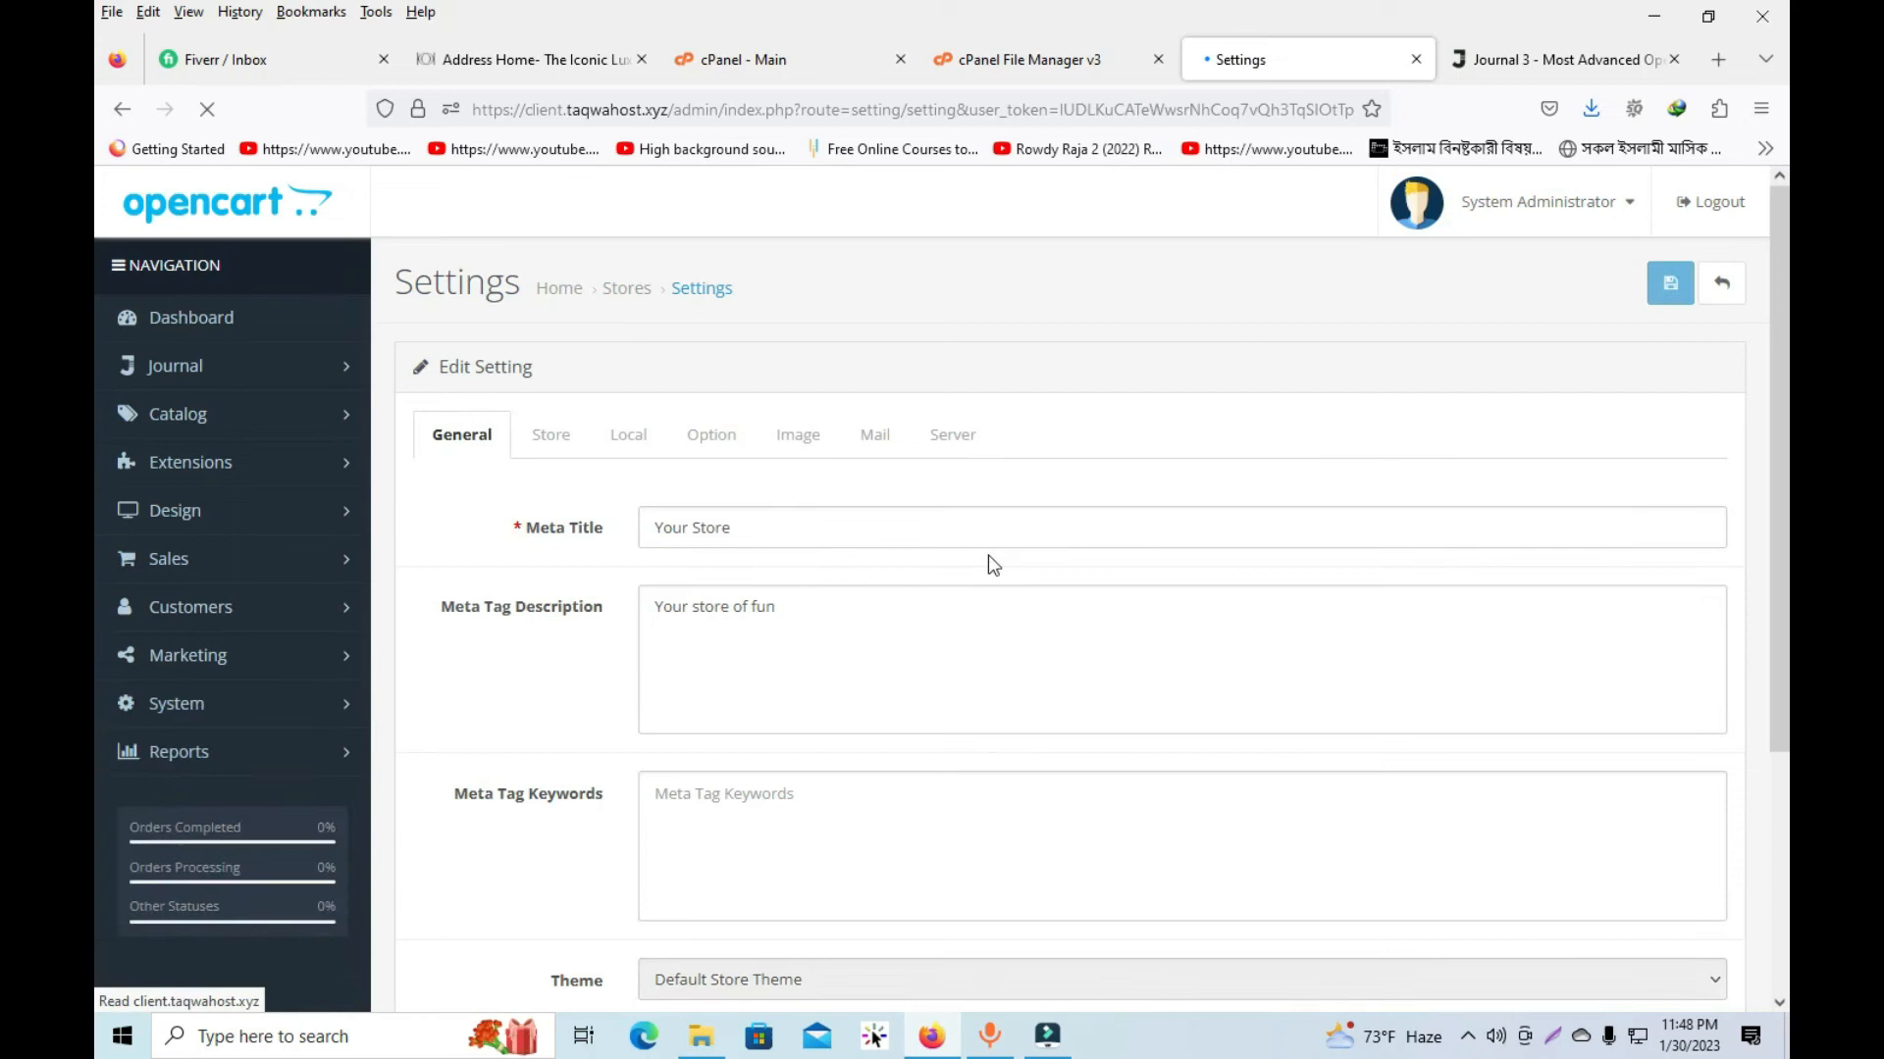
{"action": "scroll", "coordinate": [716, 602], "scroll_direction": "down", "scroll_amount": 5}
{"action": "left_click", "coordinate": [799, 500]}
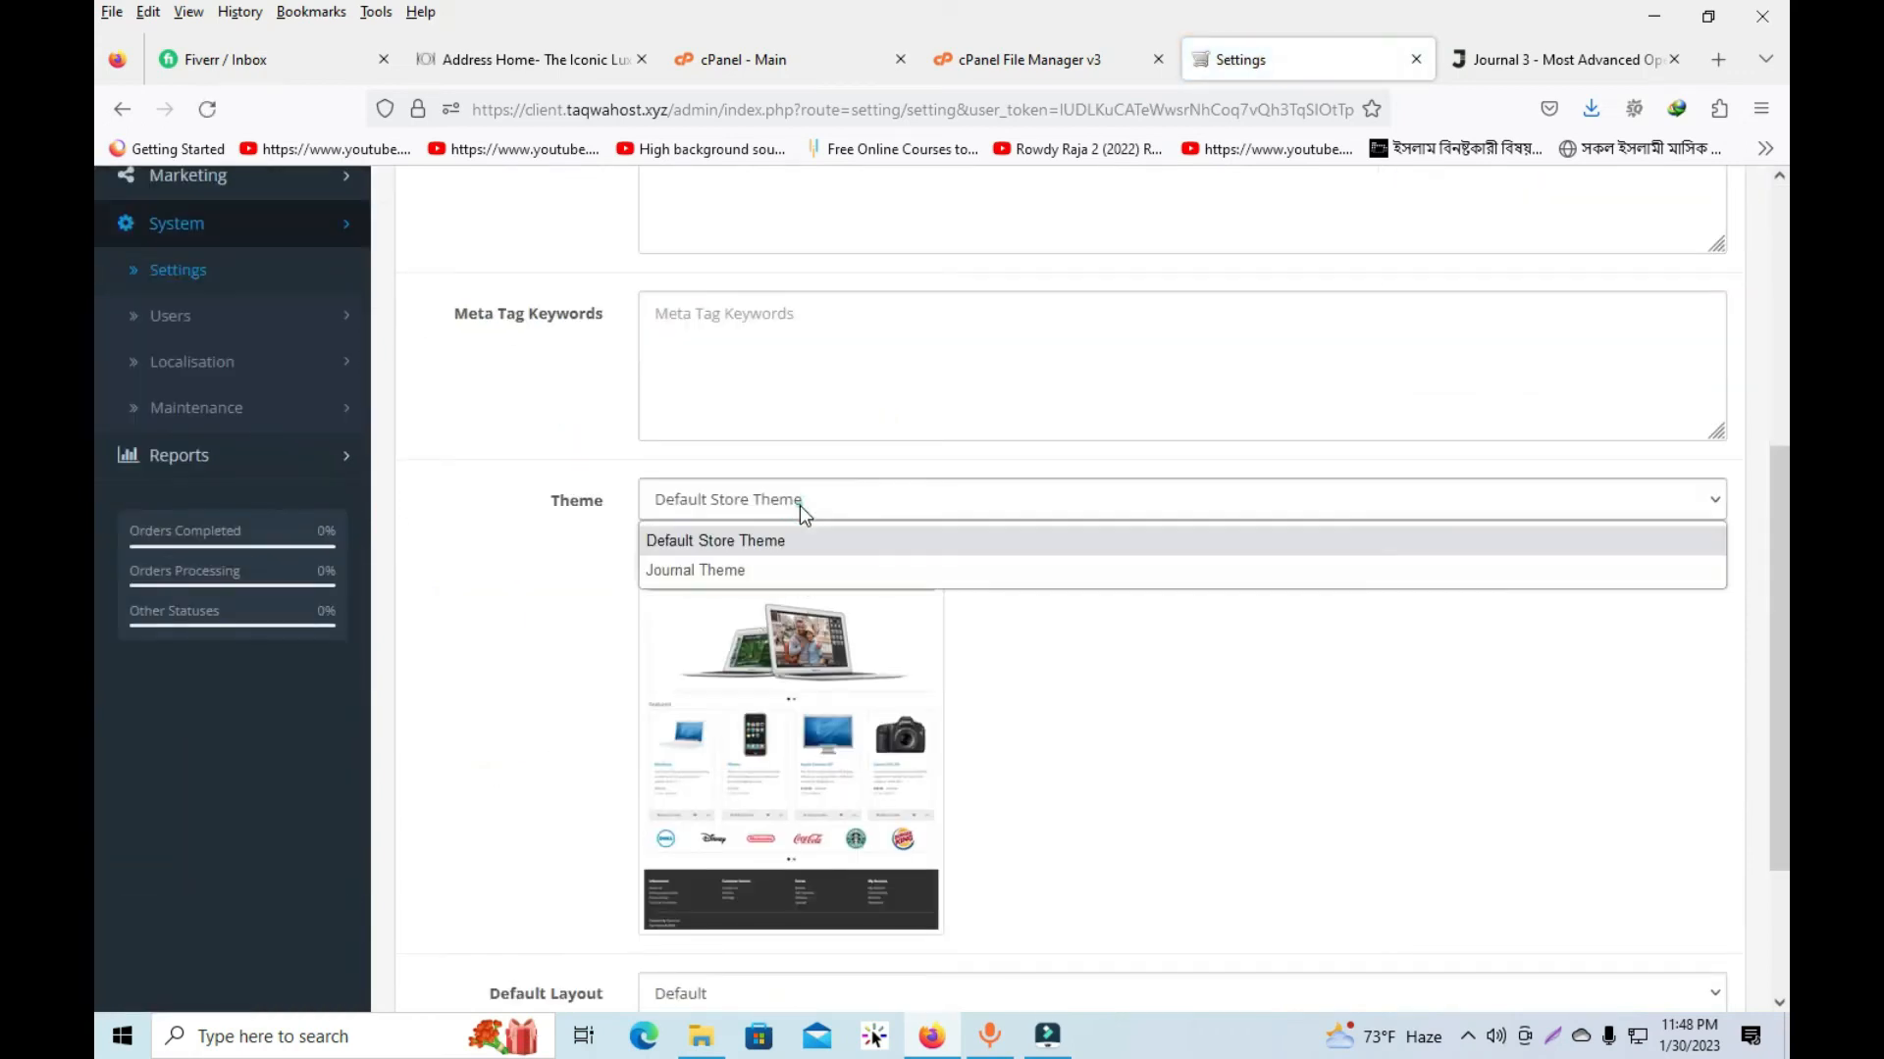
{"action": "left_click", "coordinate": [757, 568]}
{"action": "left_click", "coordinate": [559, 441]}
{"action": "scroll", "coordinate": [1122, 571], "scroll_direction": "up", "scroll_amount": 5}
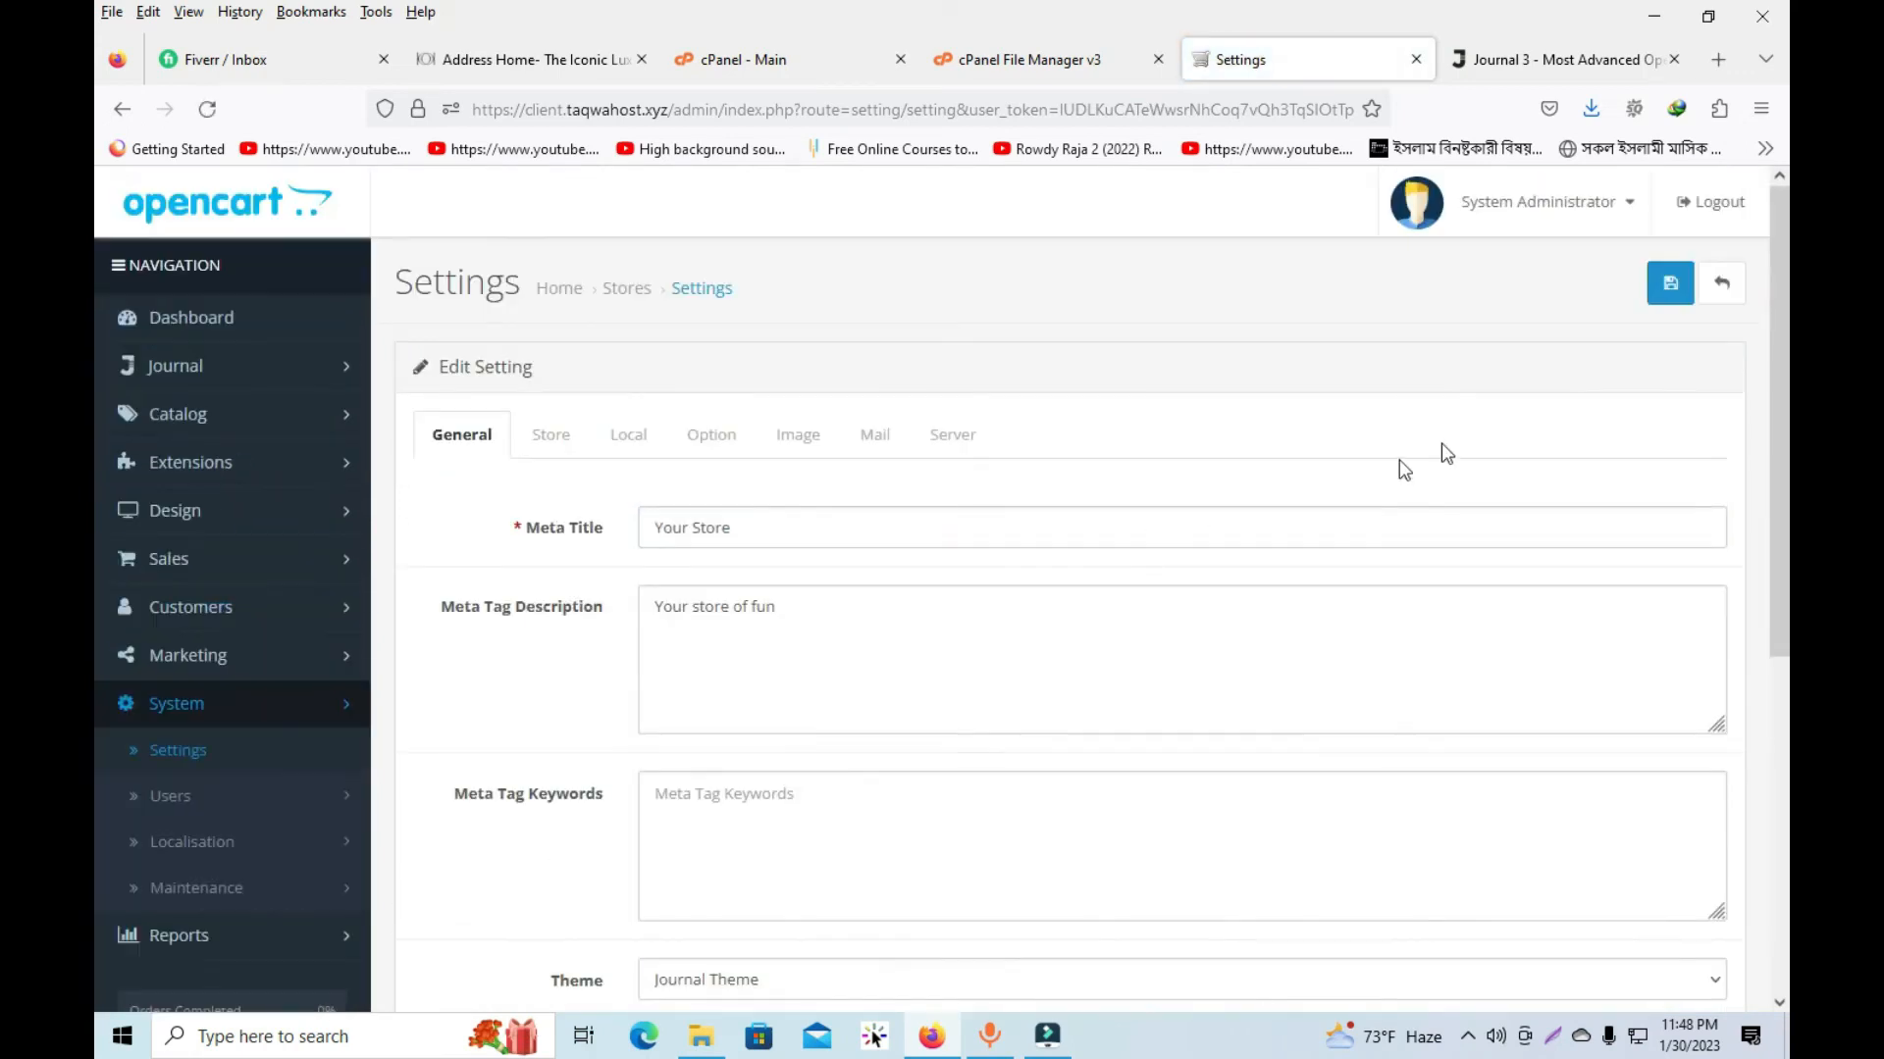
{"action": "left_click", "coordinate": [1663, 296]}
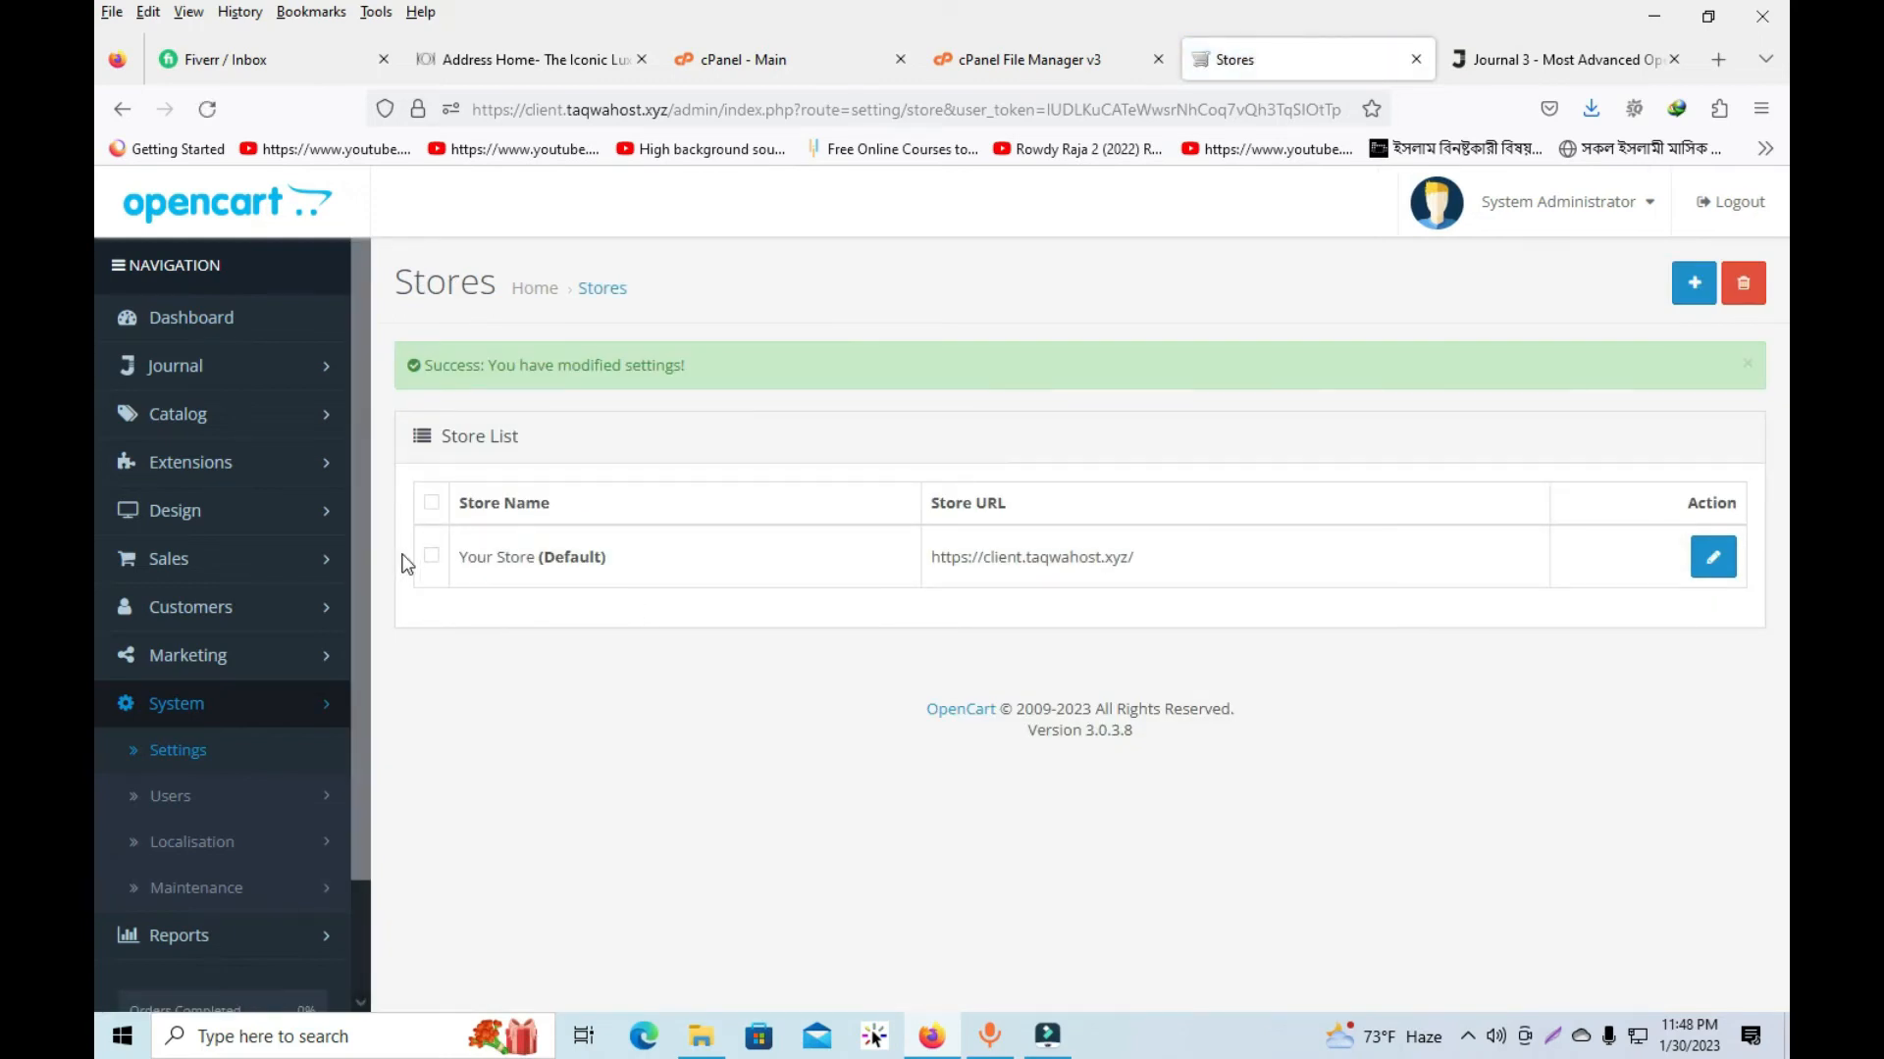
Step: Look over the Journal navigation entries, preview the Your Store storefront, and return to the administration
{"action": "left_click", "coordinate": [277, 383]}
{"action": "scroll", "coordinate": [252, 504], "scroll_direction": "down", "scroll_amount": 2}
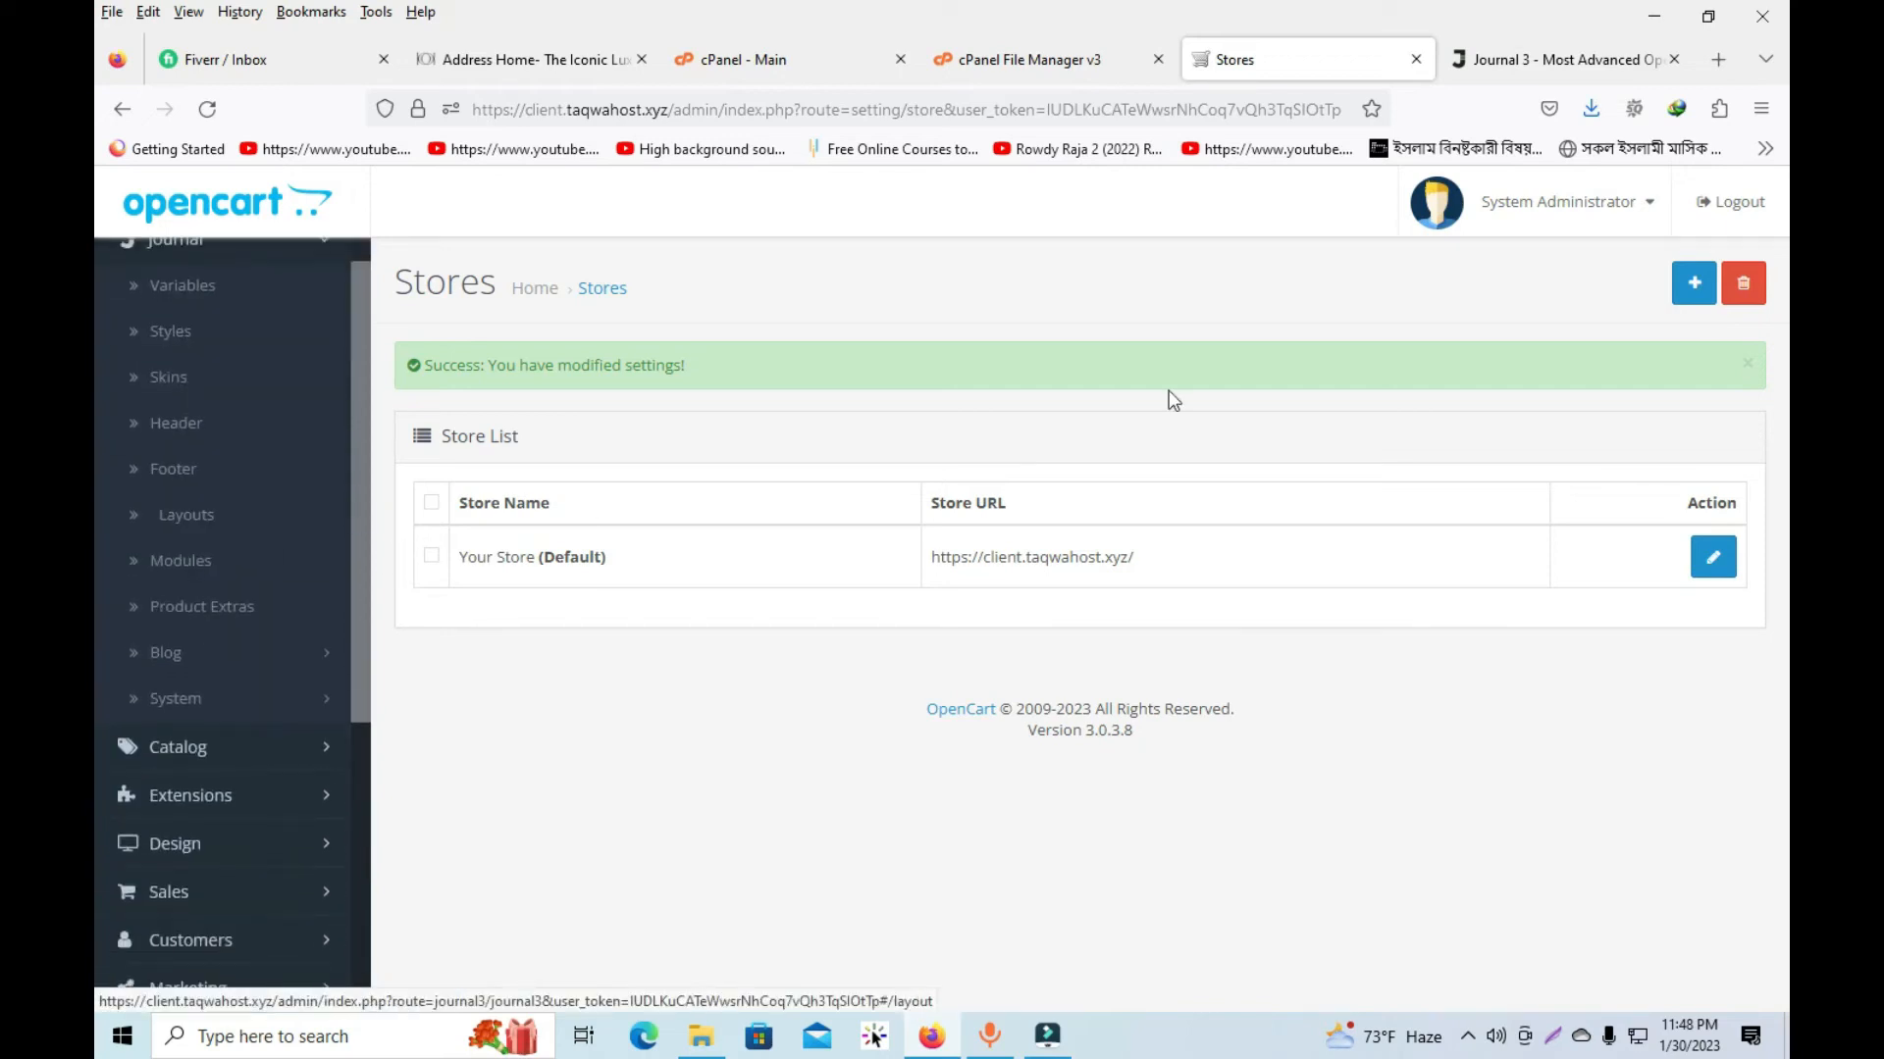
{"action": "left_click", "coordinate": [1511, 203]}
{"action": "left_click", "coordinate": [1480, 336]}
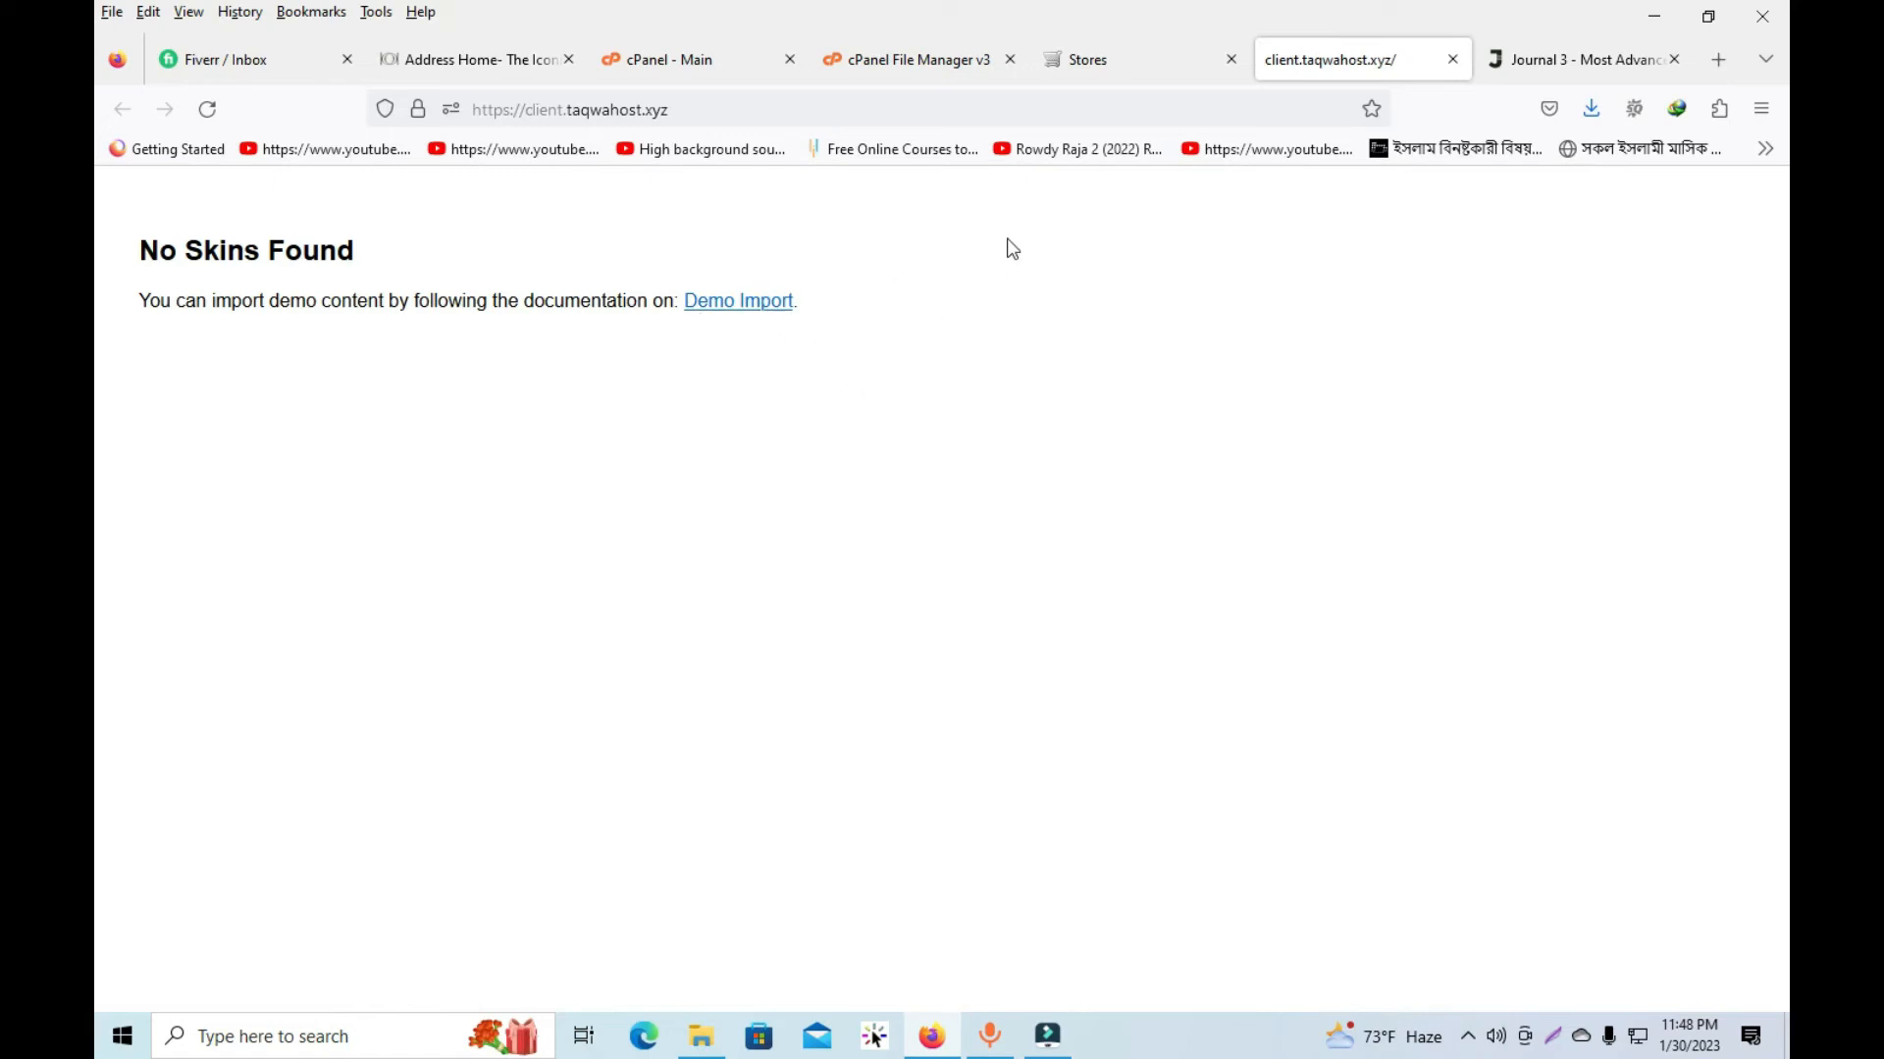
{"action": "left_click", "coordinate": [1123, 77]}
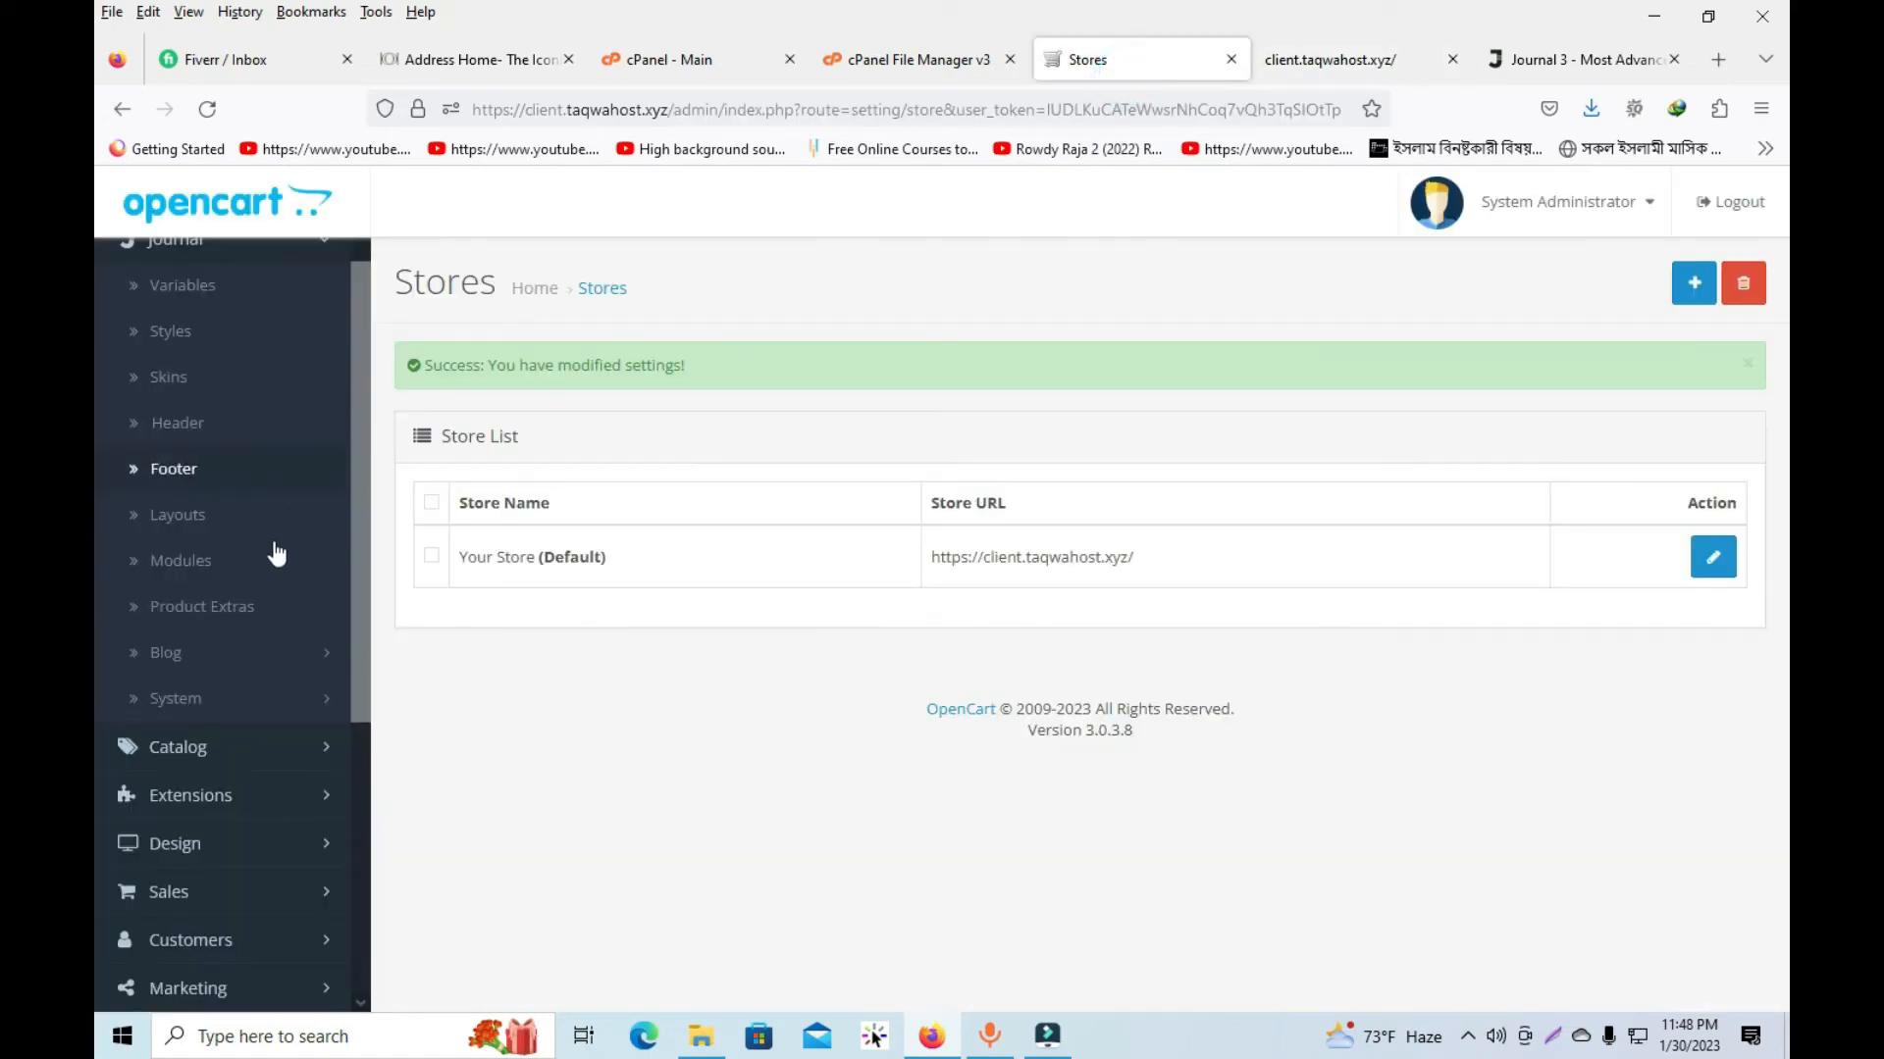
Step: Open the Import / Export page among Journal's System settings in the administration
{"action": "left_click", "coordinate": [181, 698]}
{"action": "scroll", "coordinate": [261, 608], "scroll_direction": "up", "scroll_amount": 2}
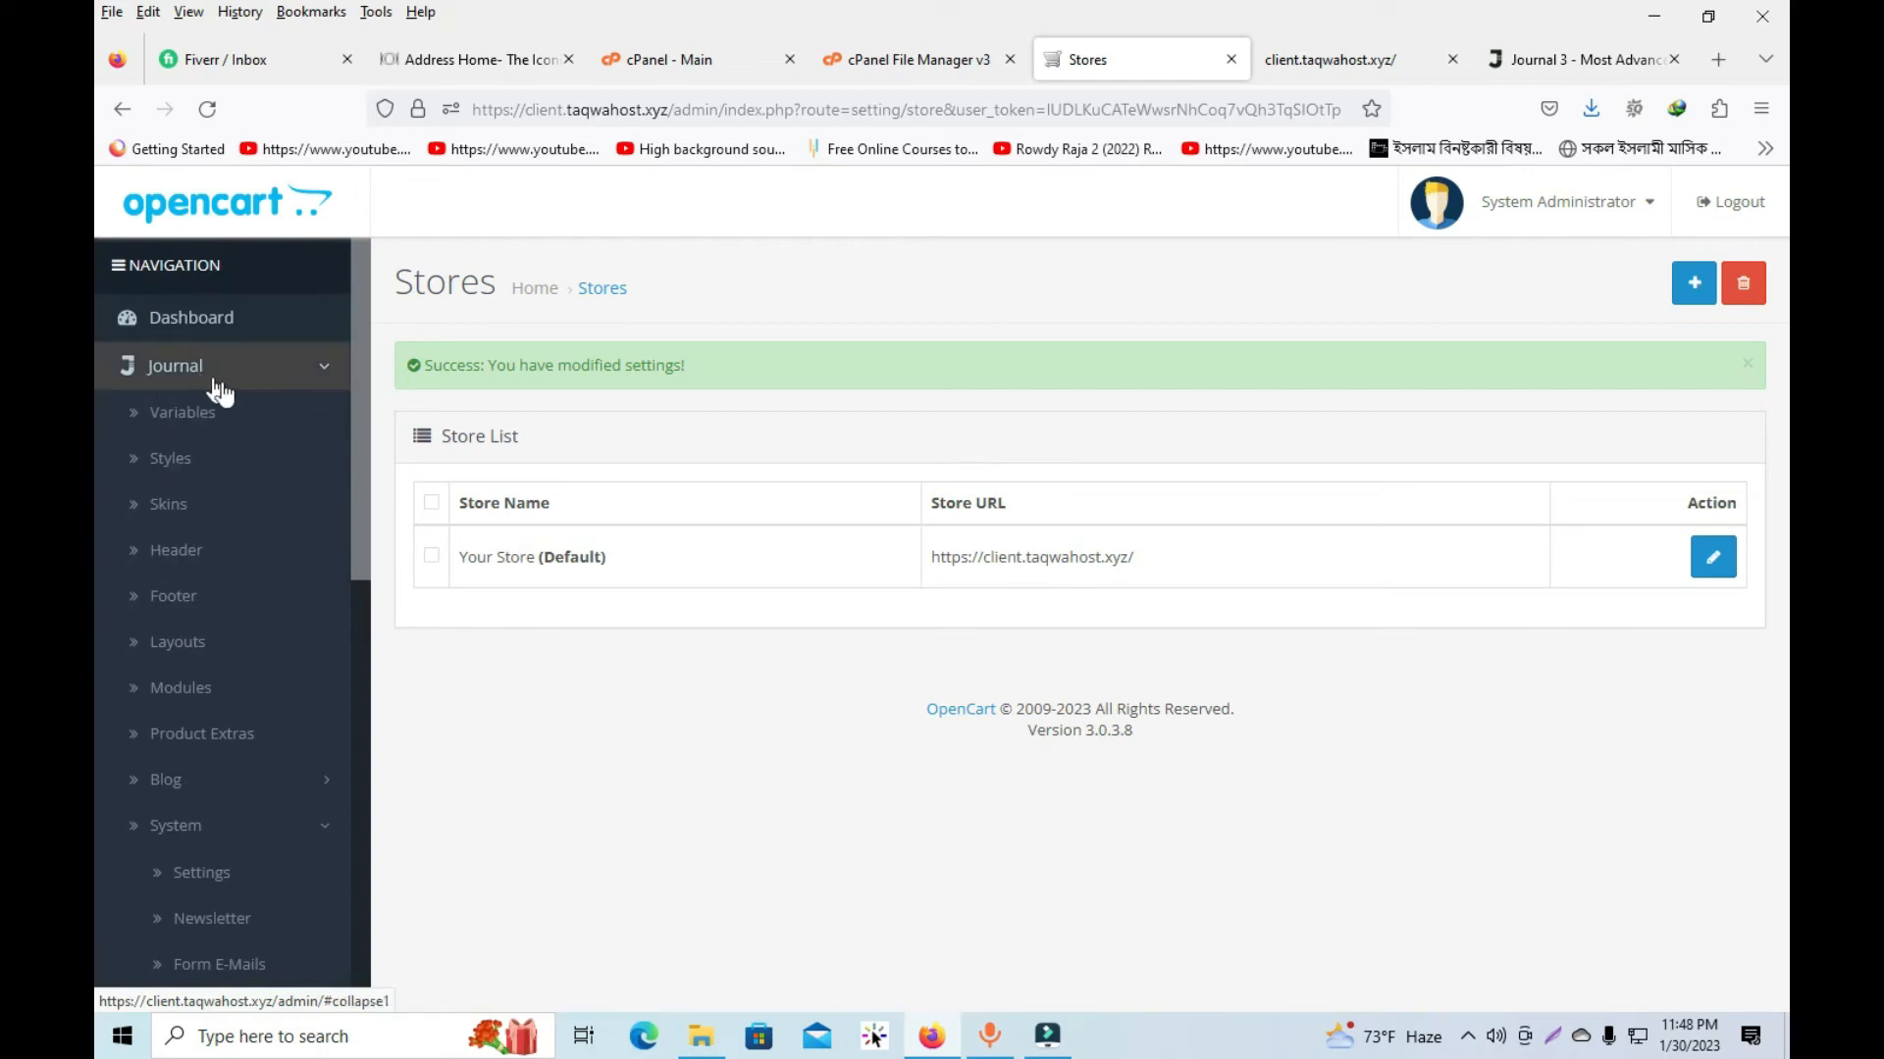
{"action": "scroll", "coordinate": [236, 491], "scroll_direction": "down", "scroll_amount": 3}
{"action": "left_click", "coordinate": [199, 757]}
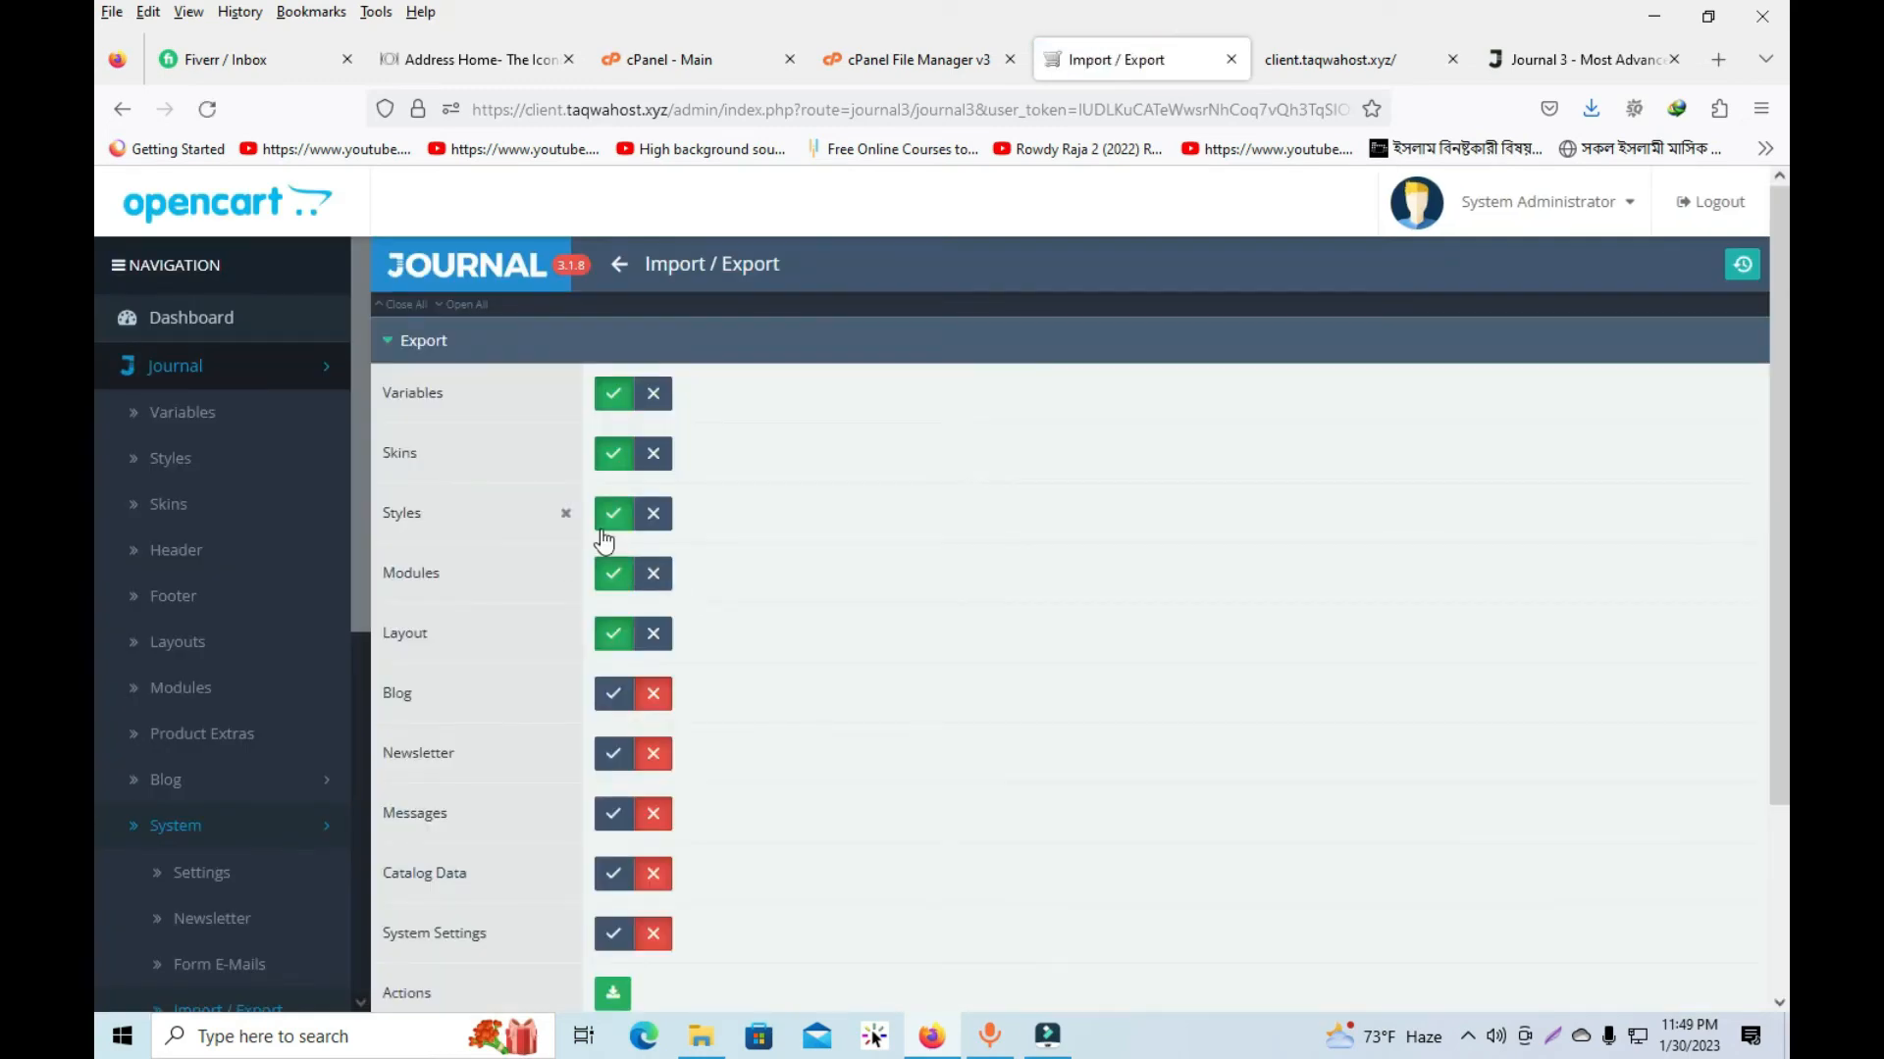
Step: Import the demo data file Jral-OC-demo1-2019-08-17_13-14-33.sql from the DEMO DATA folder into Journal
{"action": "scroll", "coordinate": [603, 539], "scroll_direction": "down", "scroll_amount": 3}
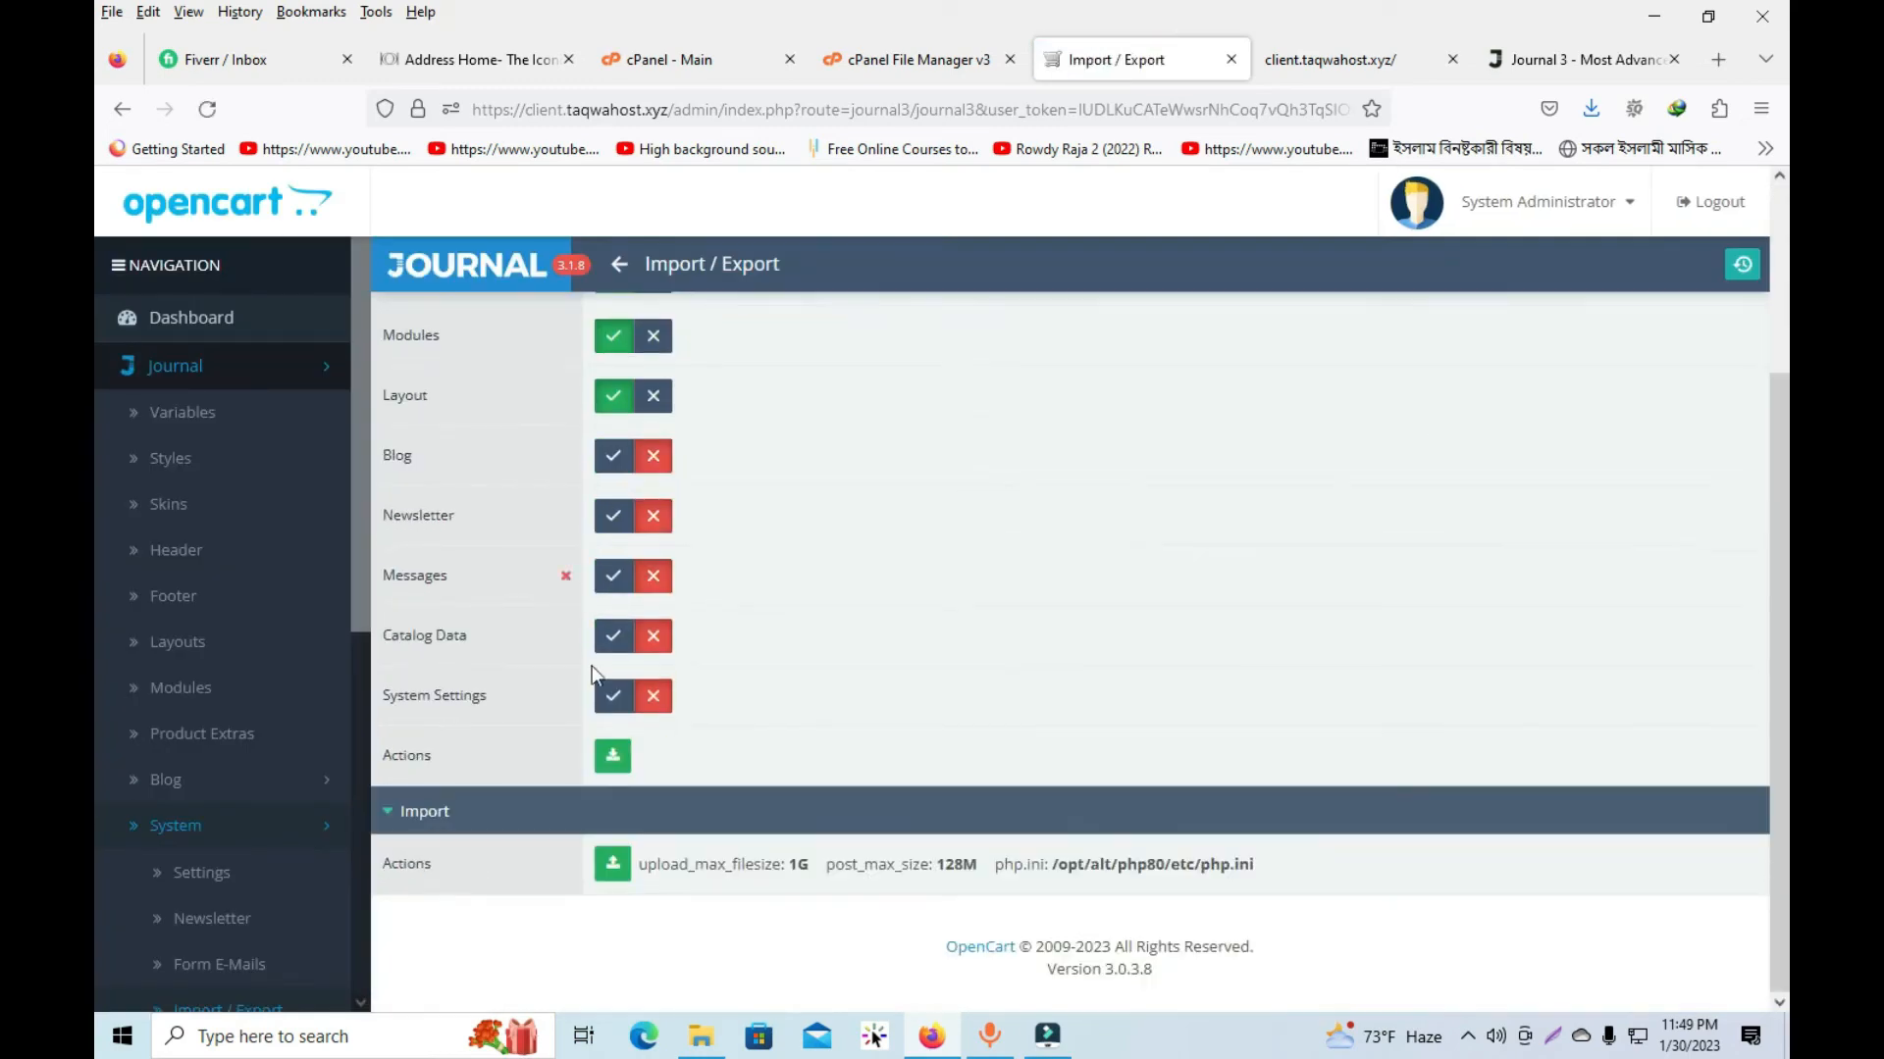
{"action": "left_click", "coordinate": [611, 868]}
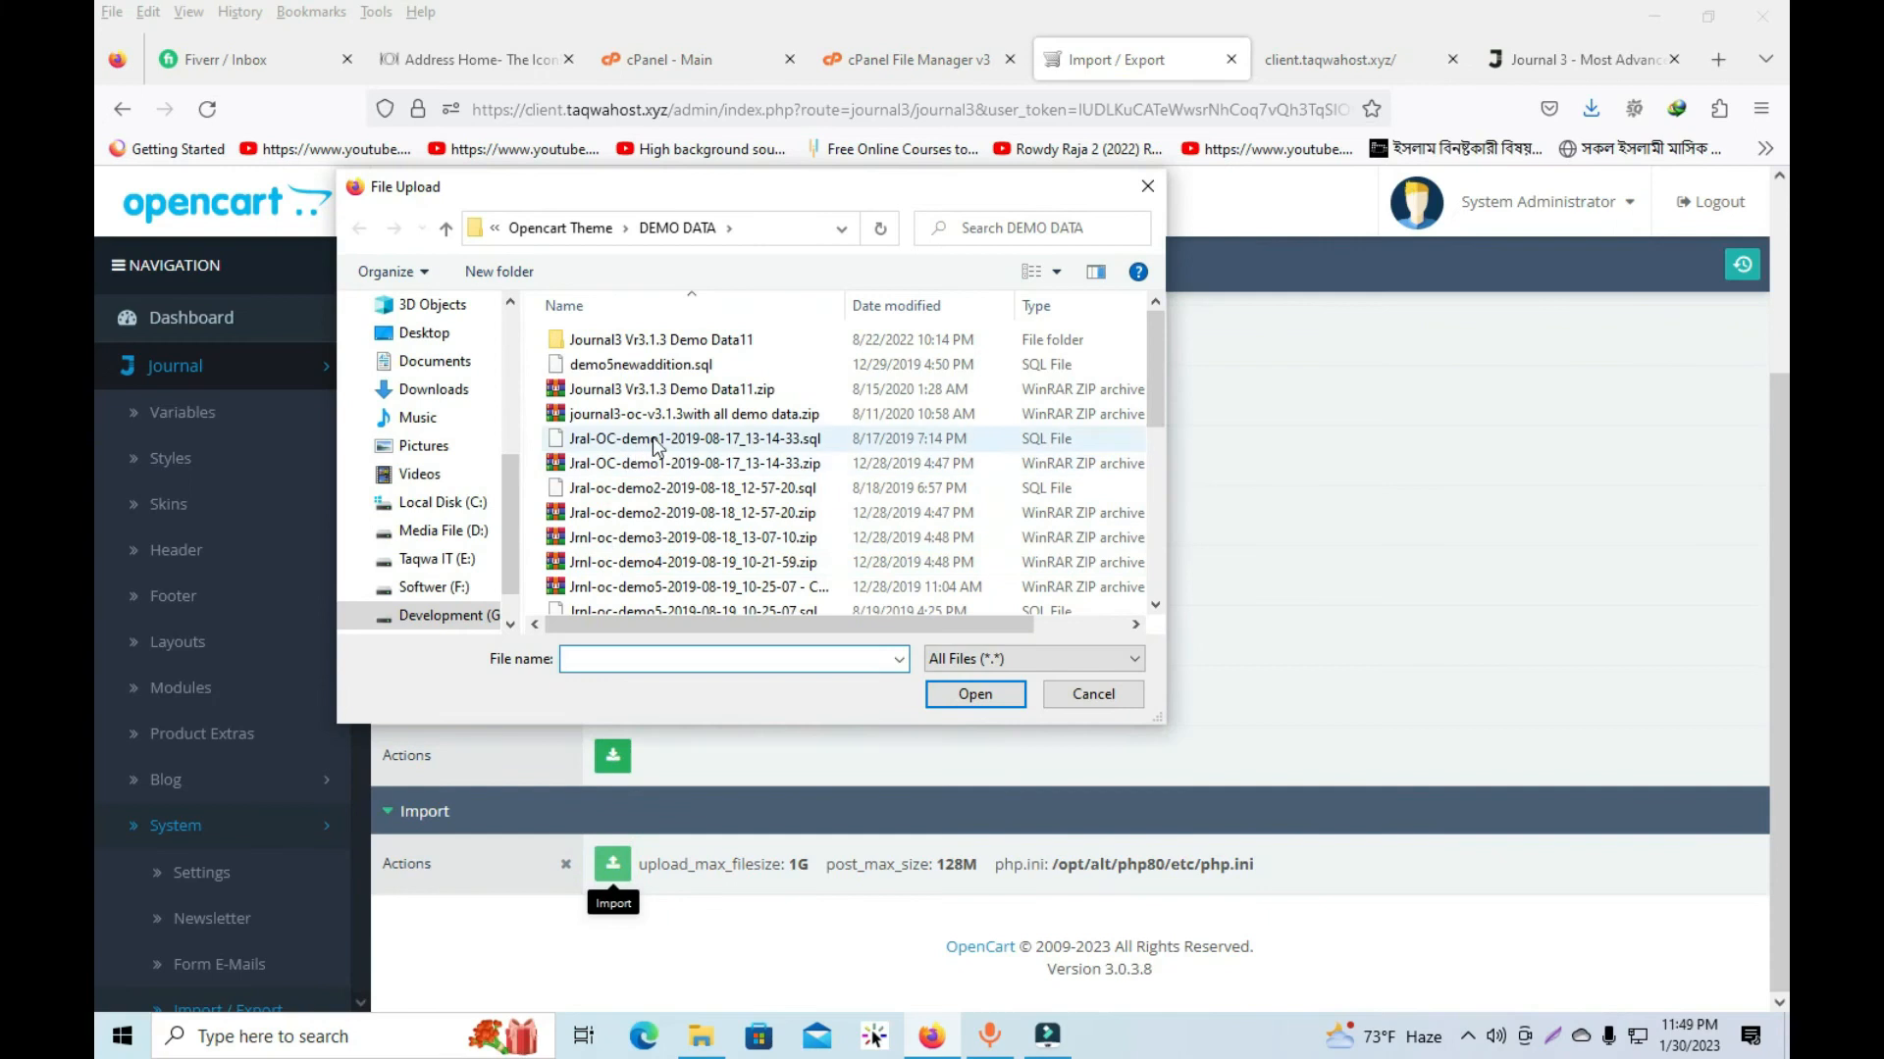
{"action": "left_click", "coordinate": [696, 440]}
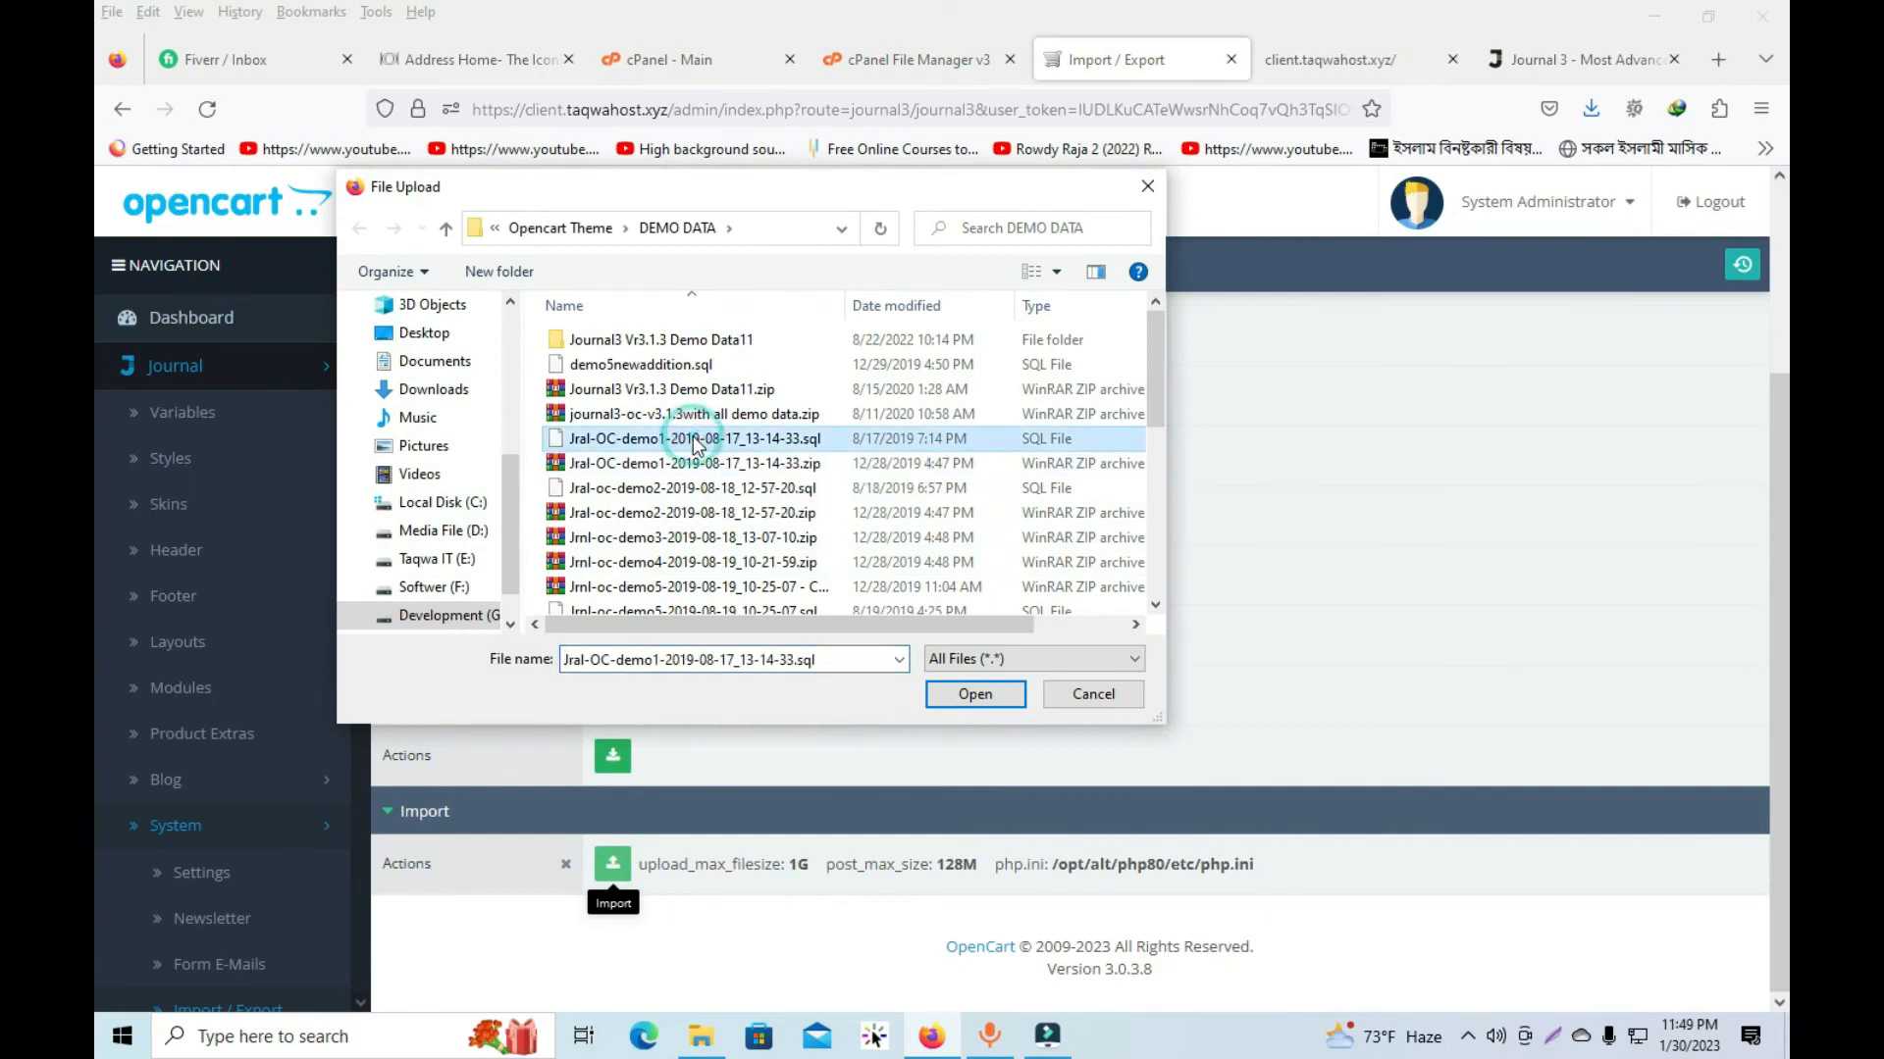
{"action": "left_click", "coordinate": [956, 693]}
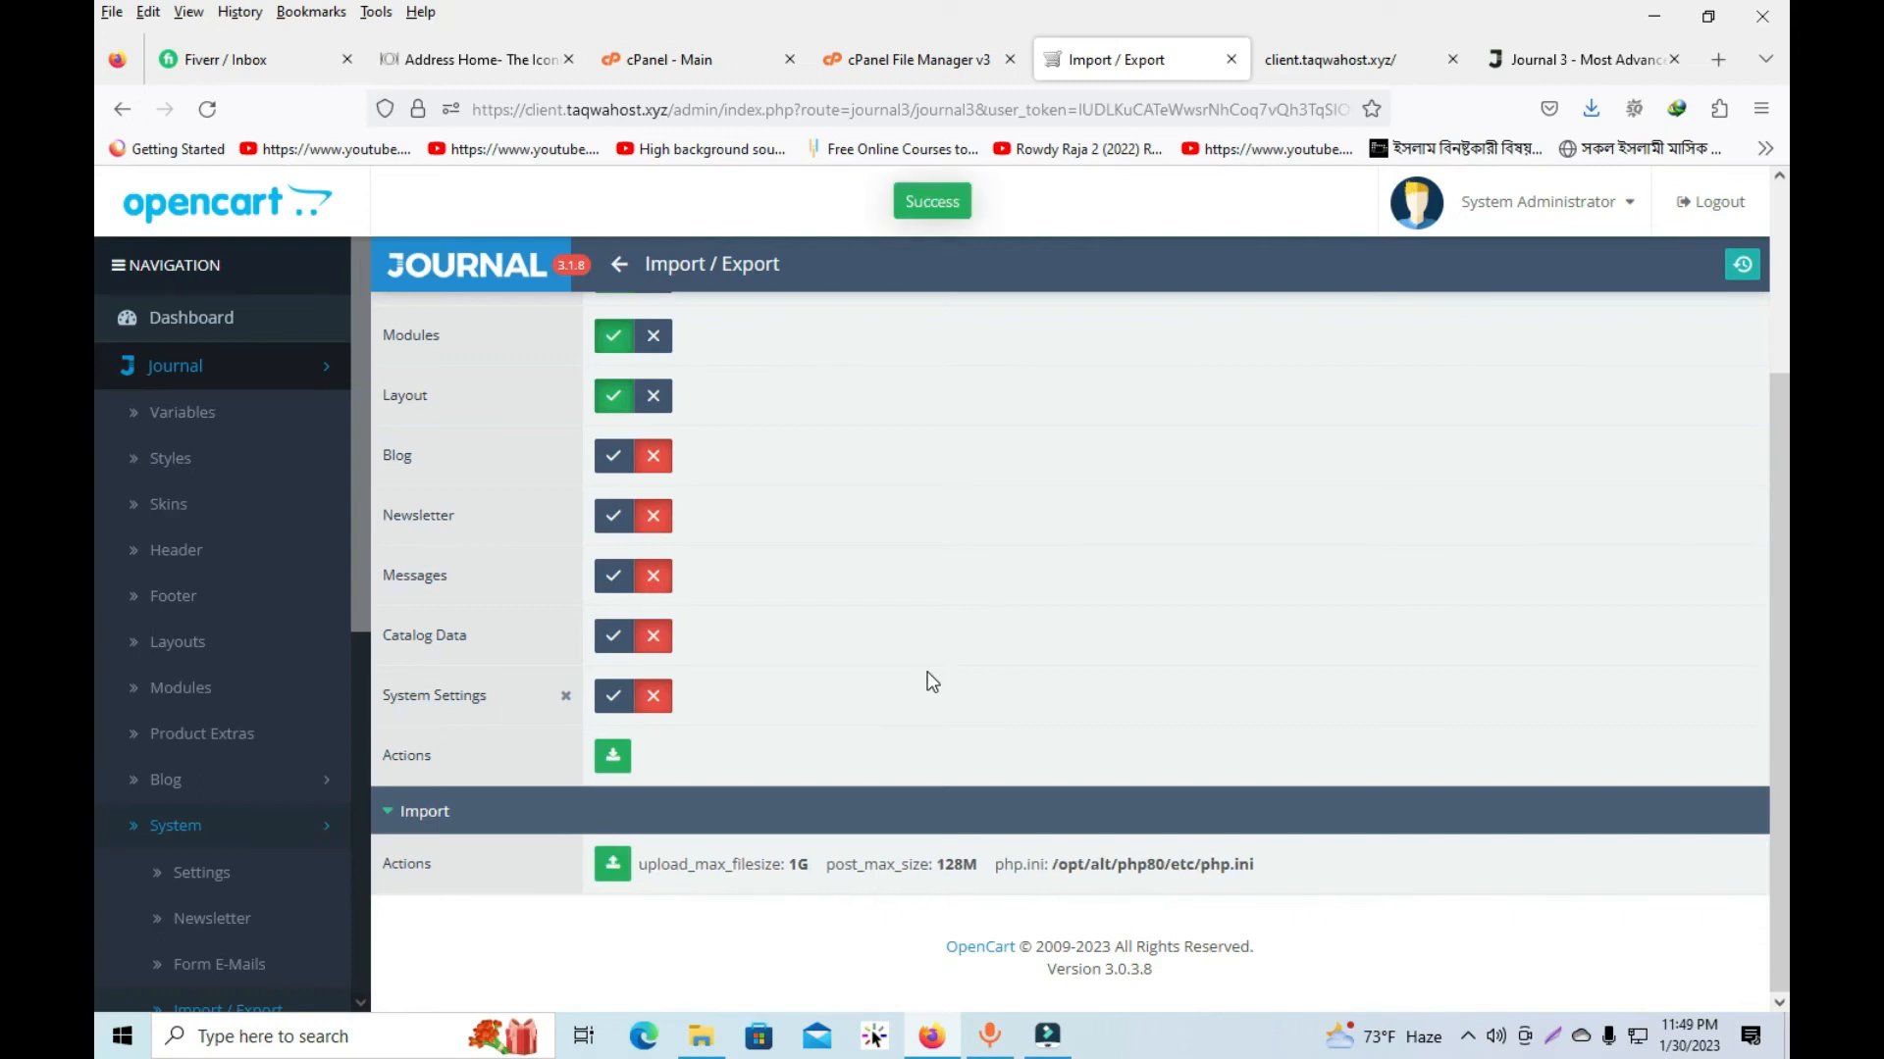
Step: Open the Your Store storefront, dismiss its newsletter popup, and compare the homepage with the addresshome.com reference site
{"action": "left_click", "coordinate": [1516, 211]}
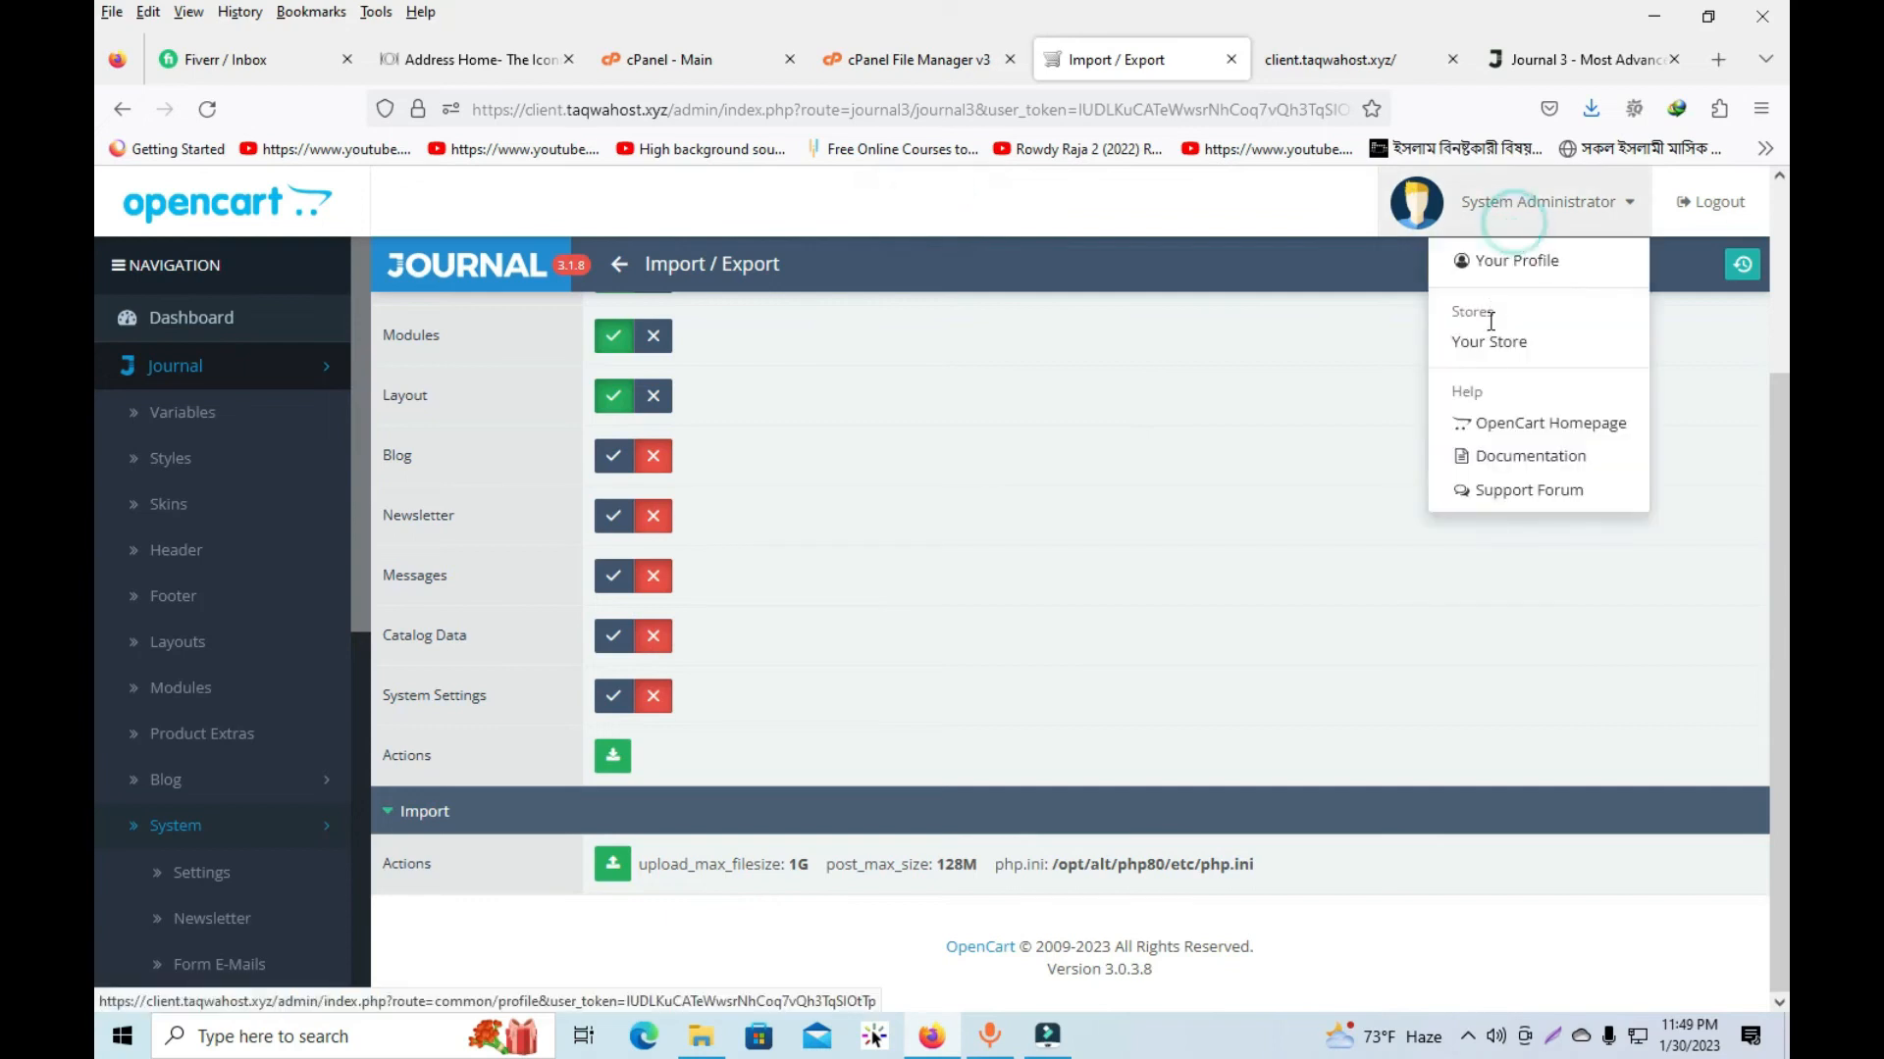
{"action": "left_click", "coordinate": [1482, 336]}
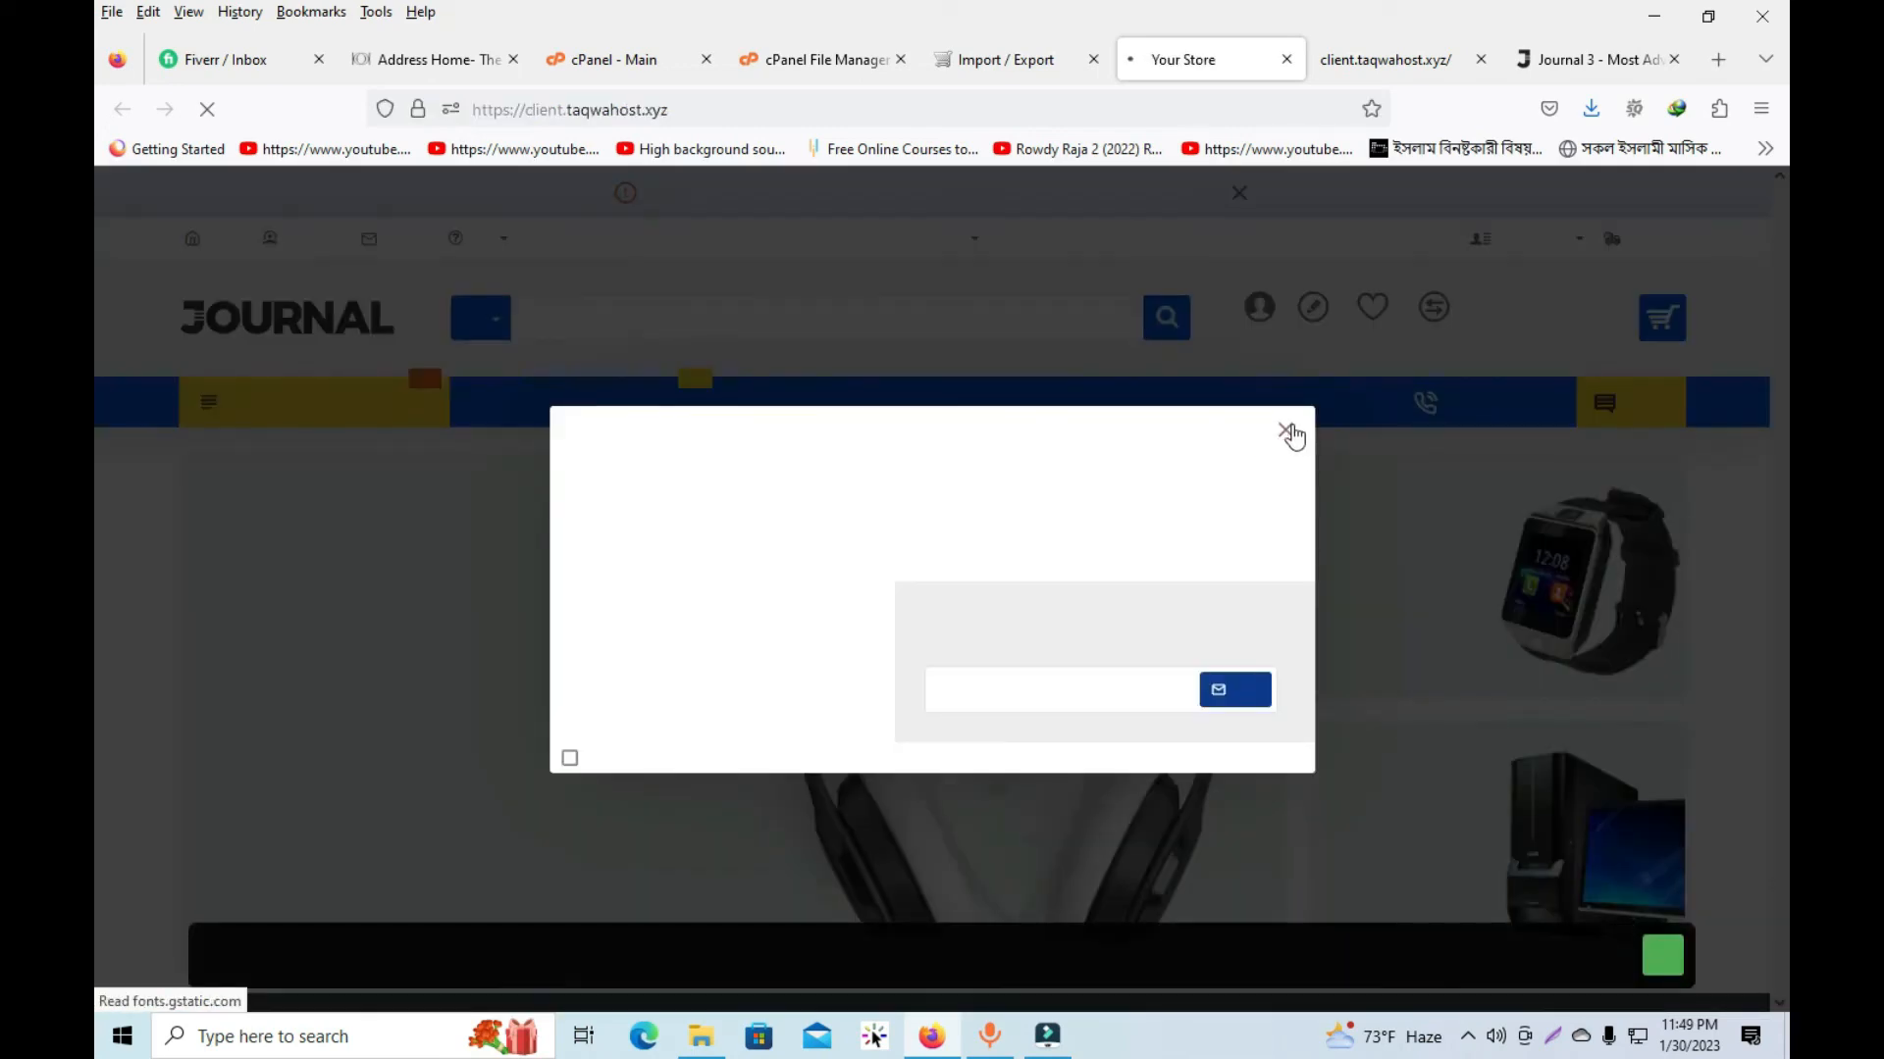
{"action": "left_click", "coordinate": [1288, 430]}
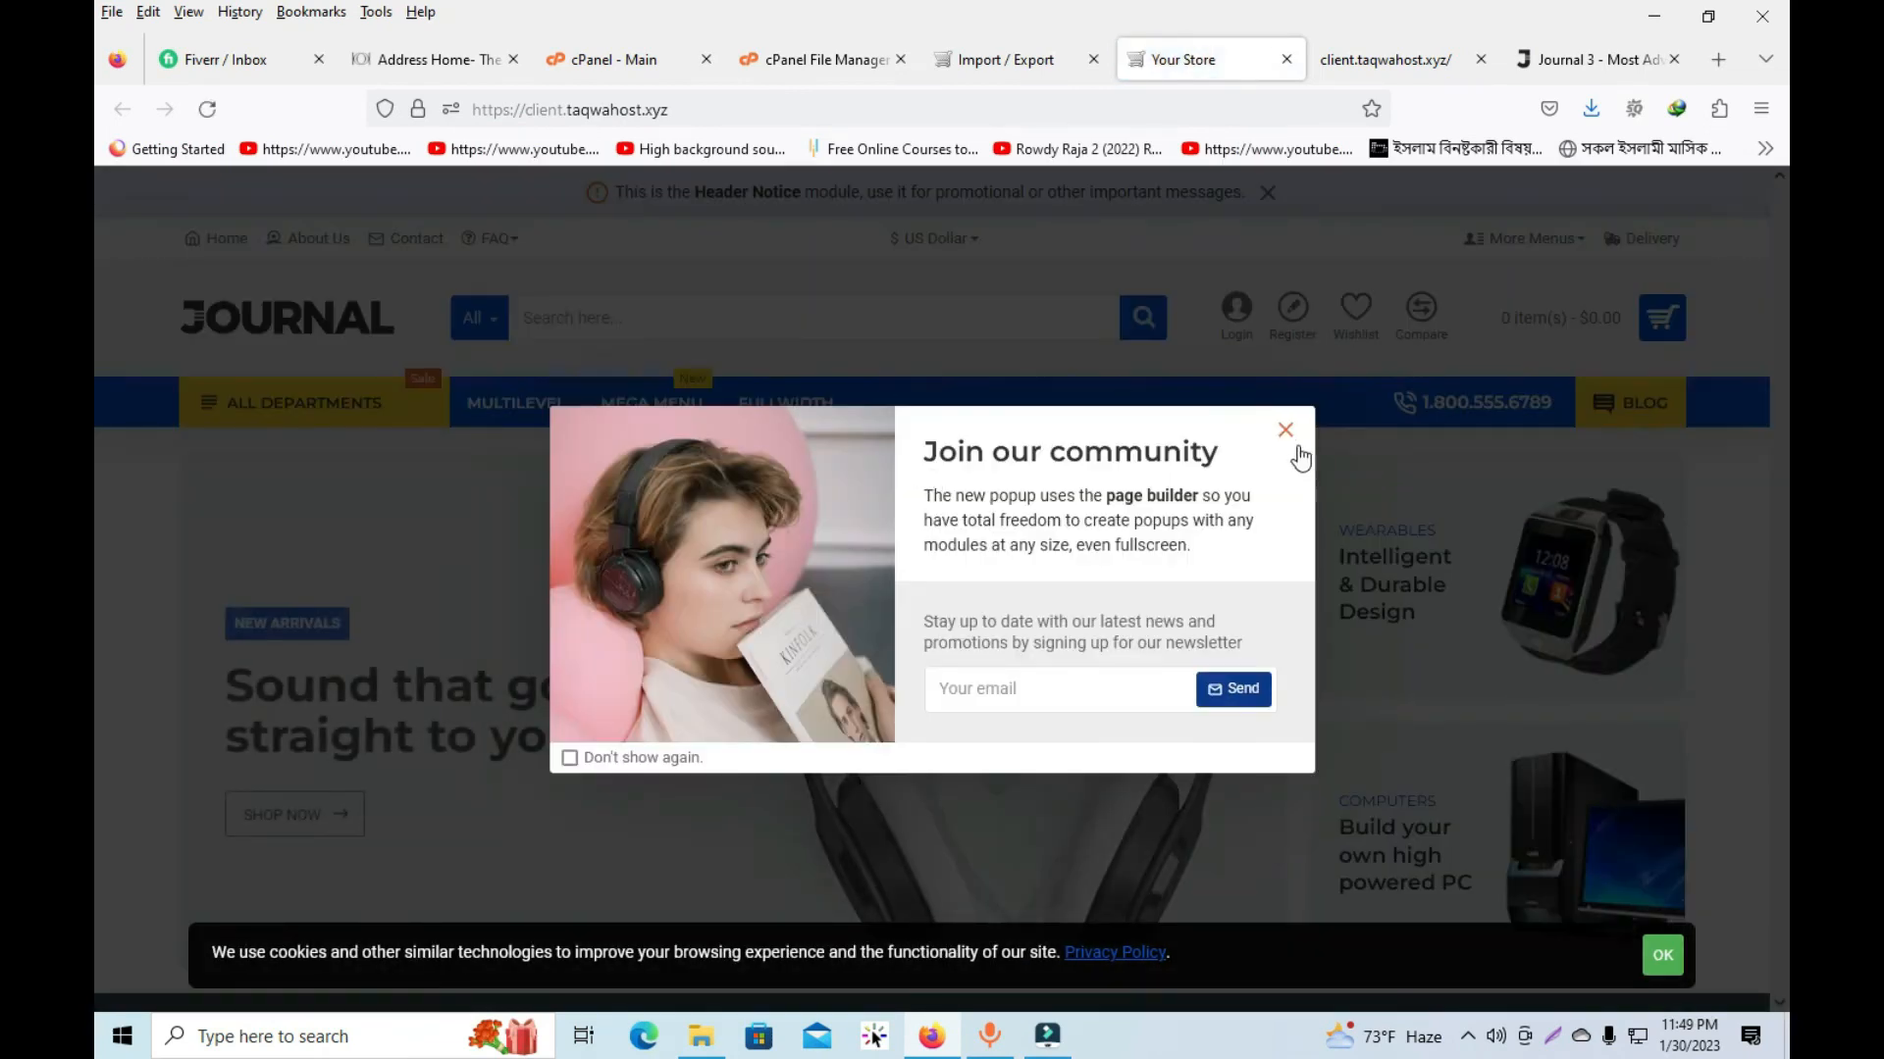
{"action": "left_click", "coordinate": [1287, 432]}
{"action": "scroll", "coordinate": [955, 451], "scroll_direction": "down", "scroll_amount": 4}
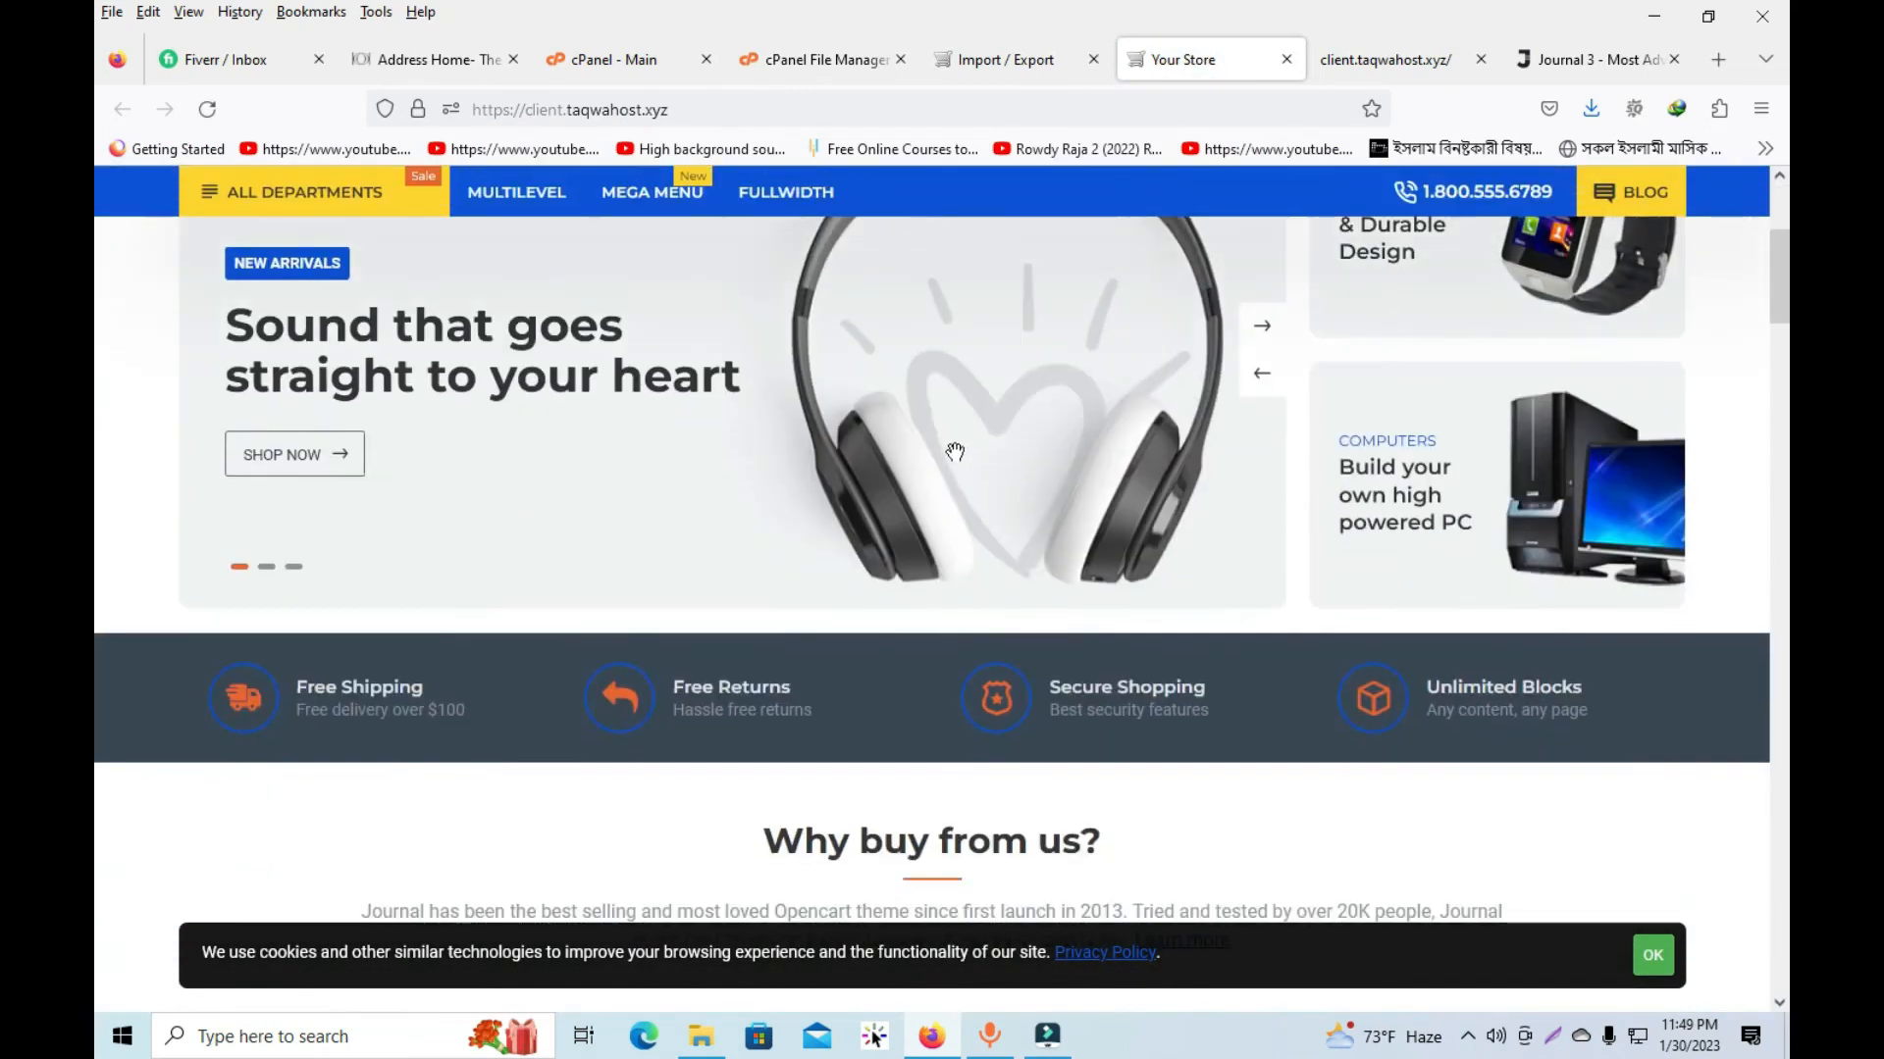
{"action": "scroll", "coordinate": [962, 441], "scroll_direction": "up", "scroll_amount": 4}
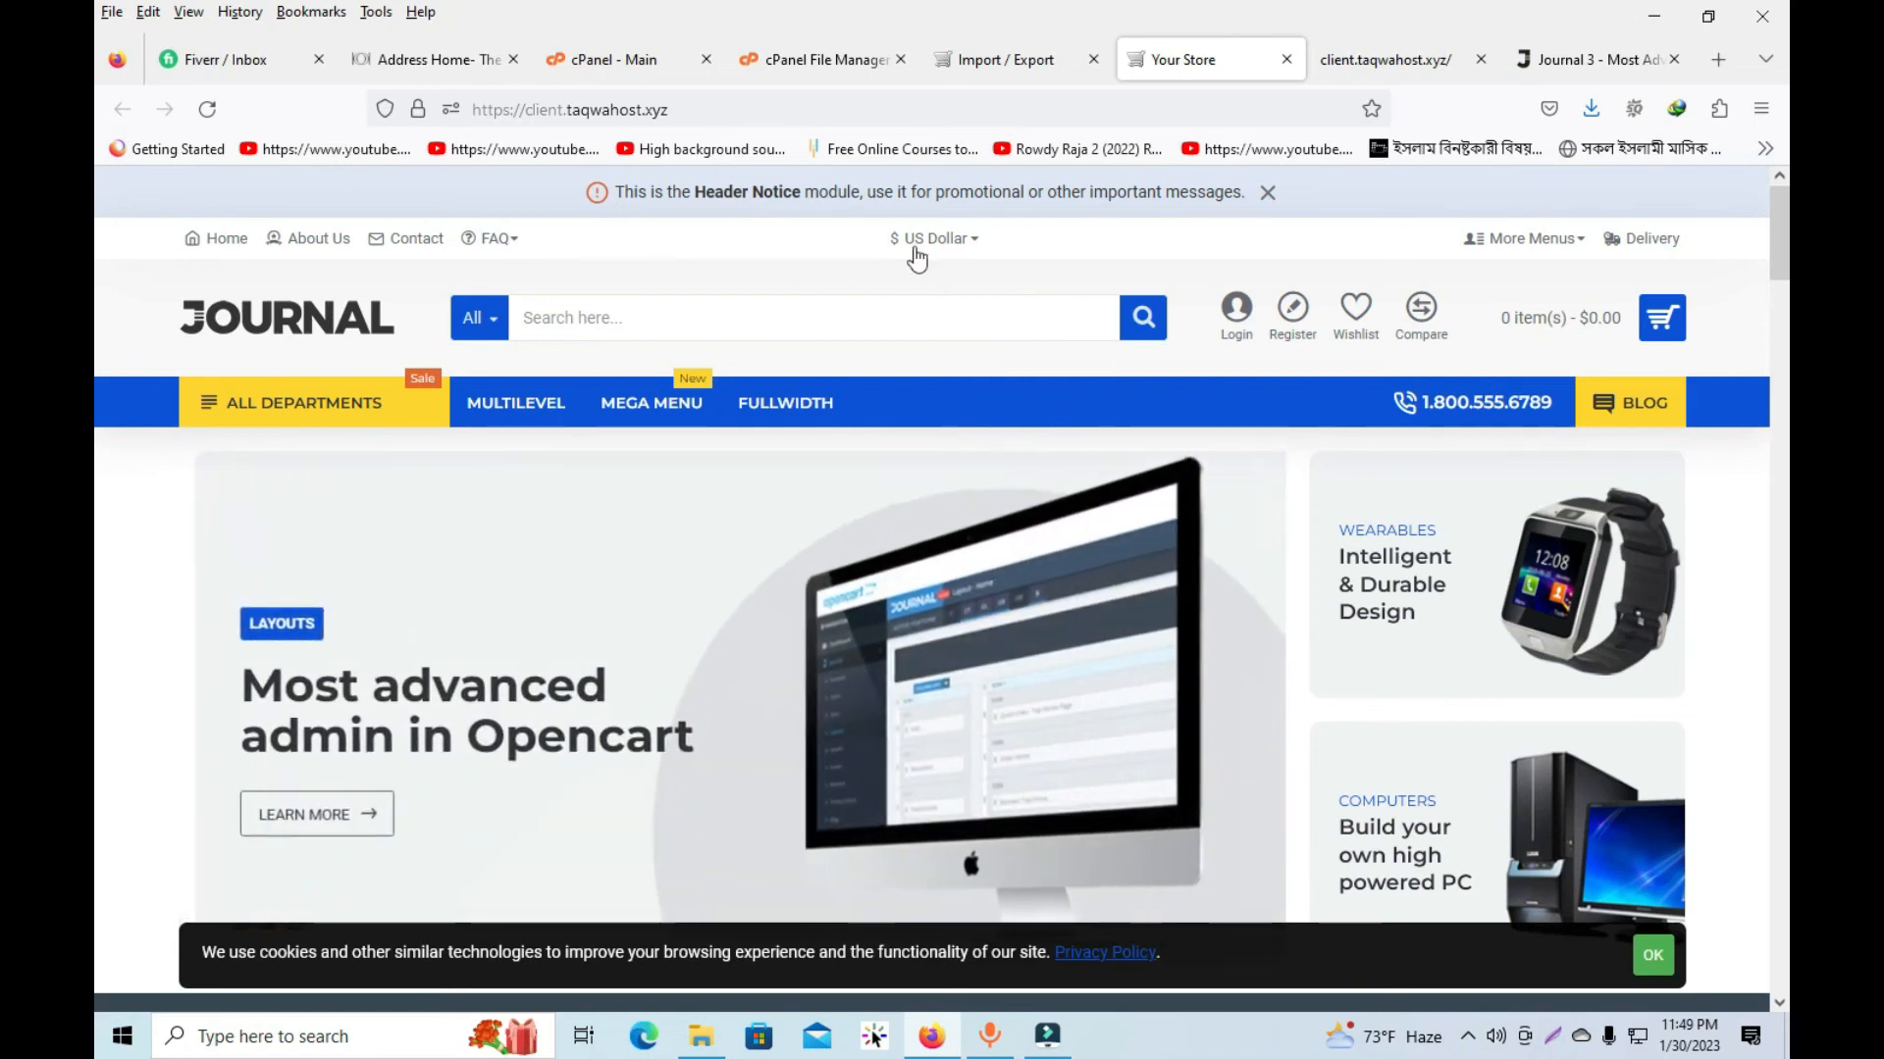
{"action": "scroll", "coordinate": [694, 624], "scroll_direction": "down", "scroll_amount": 5}
{"action": "scroll", "coordinate": [707, 527], "scroll_direction": "up", "scroll_amount": 5}
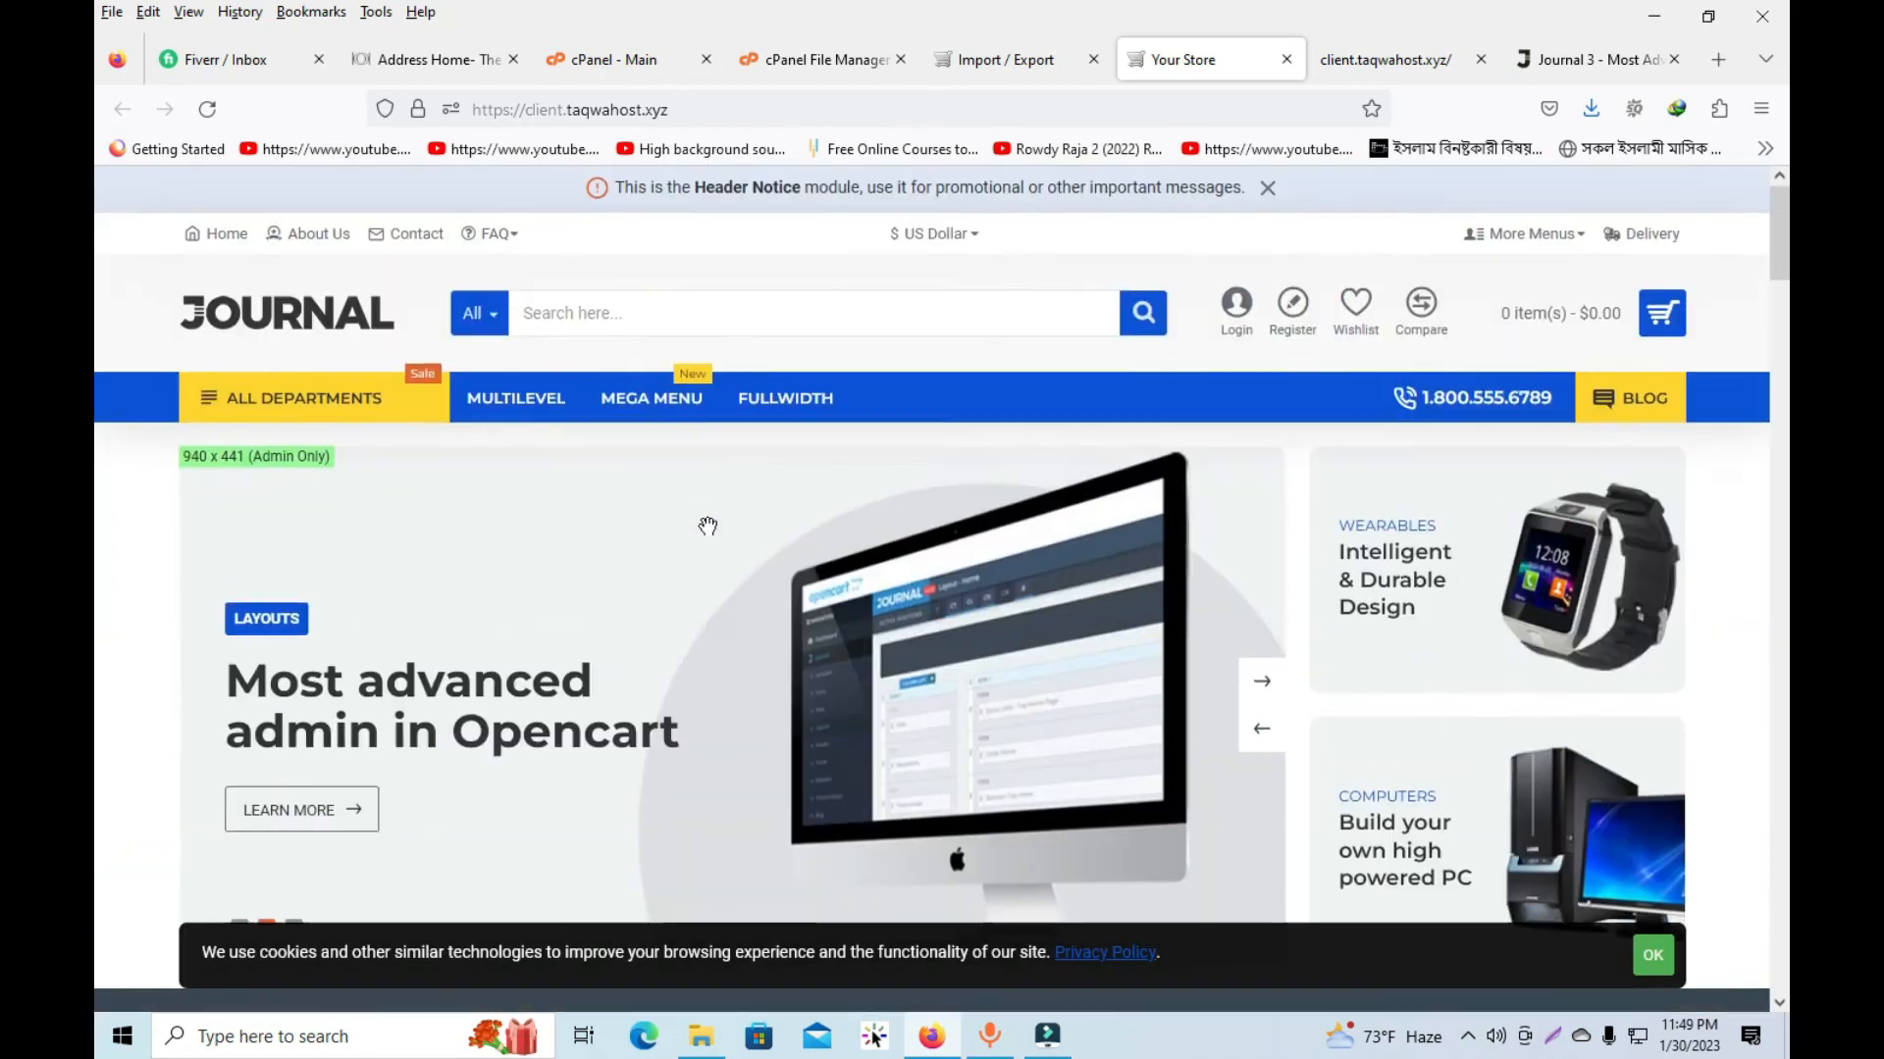
{"action": "left_click", "coordinate": [435, 71]}
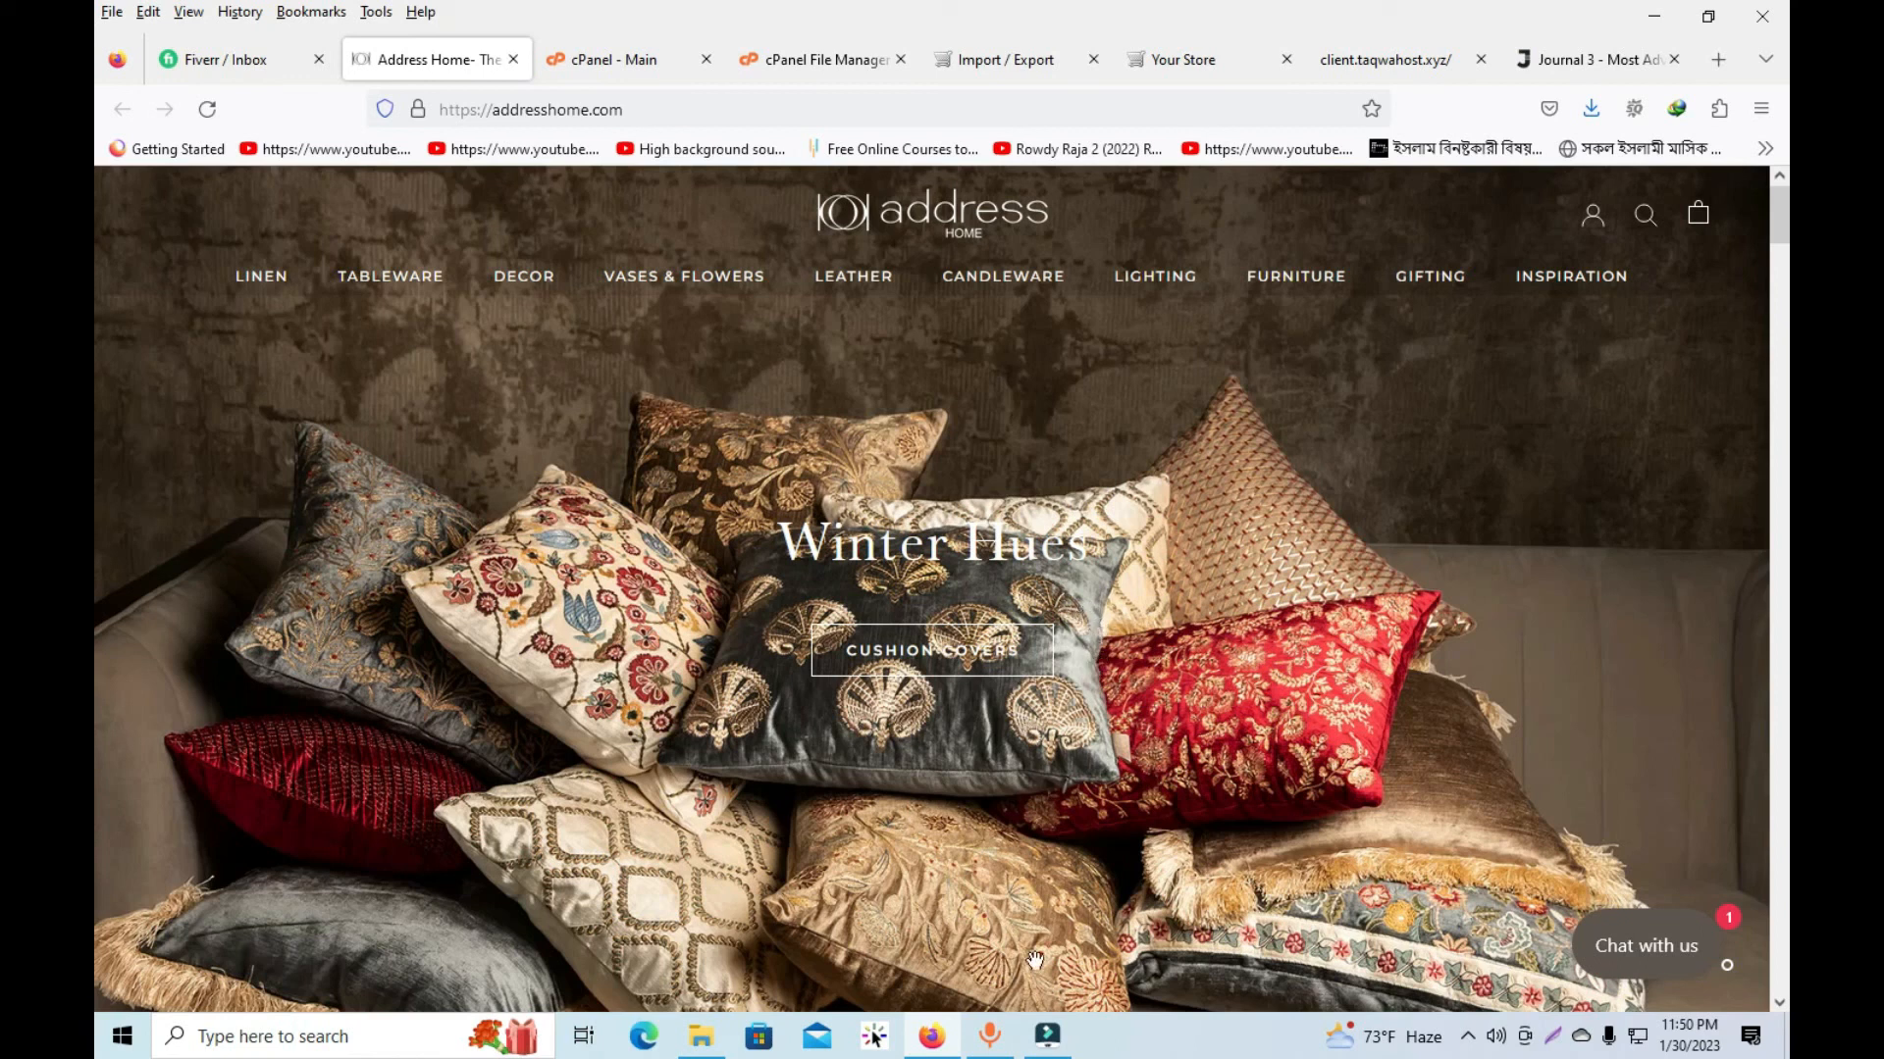
{"action": "left_click", "coordinate": [1048, 1035]}
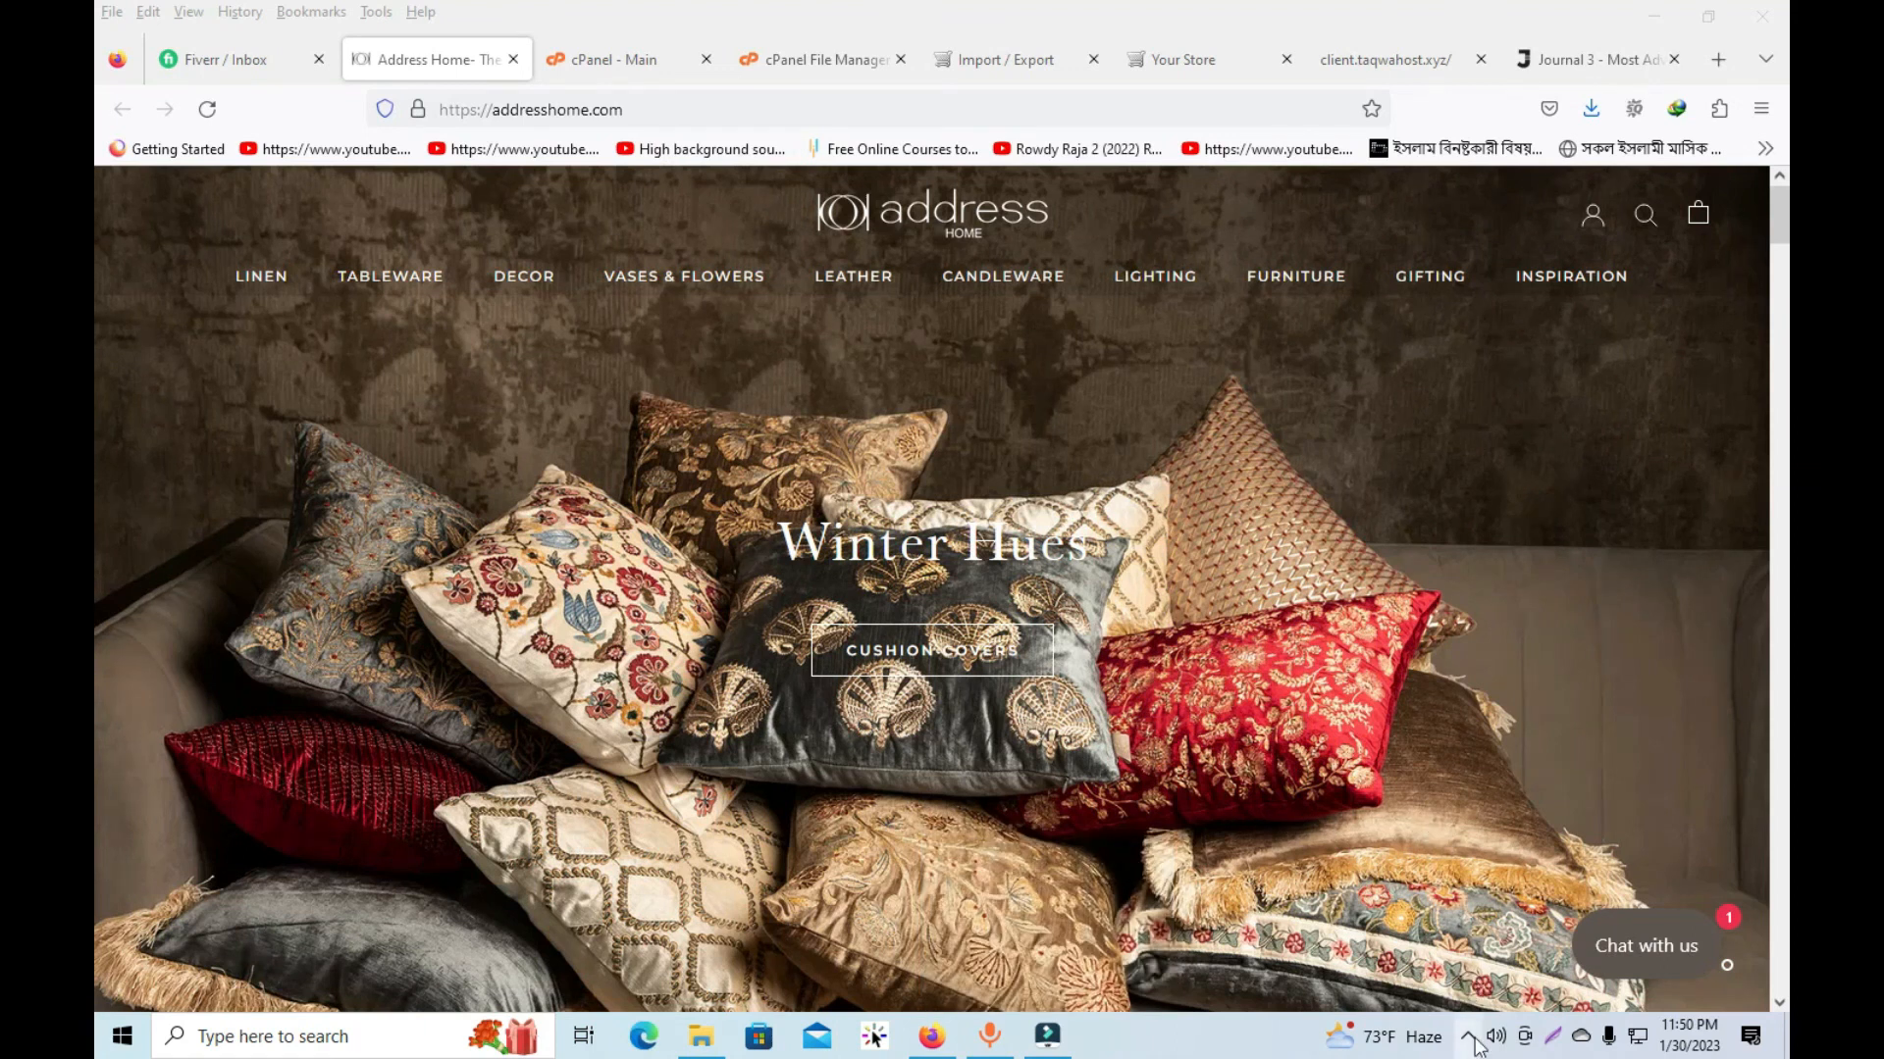
{"action": "left_click", "coordinate": [1469, 1038]}
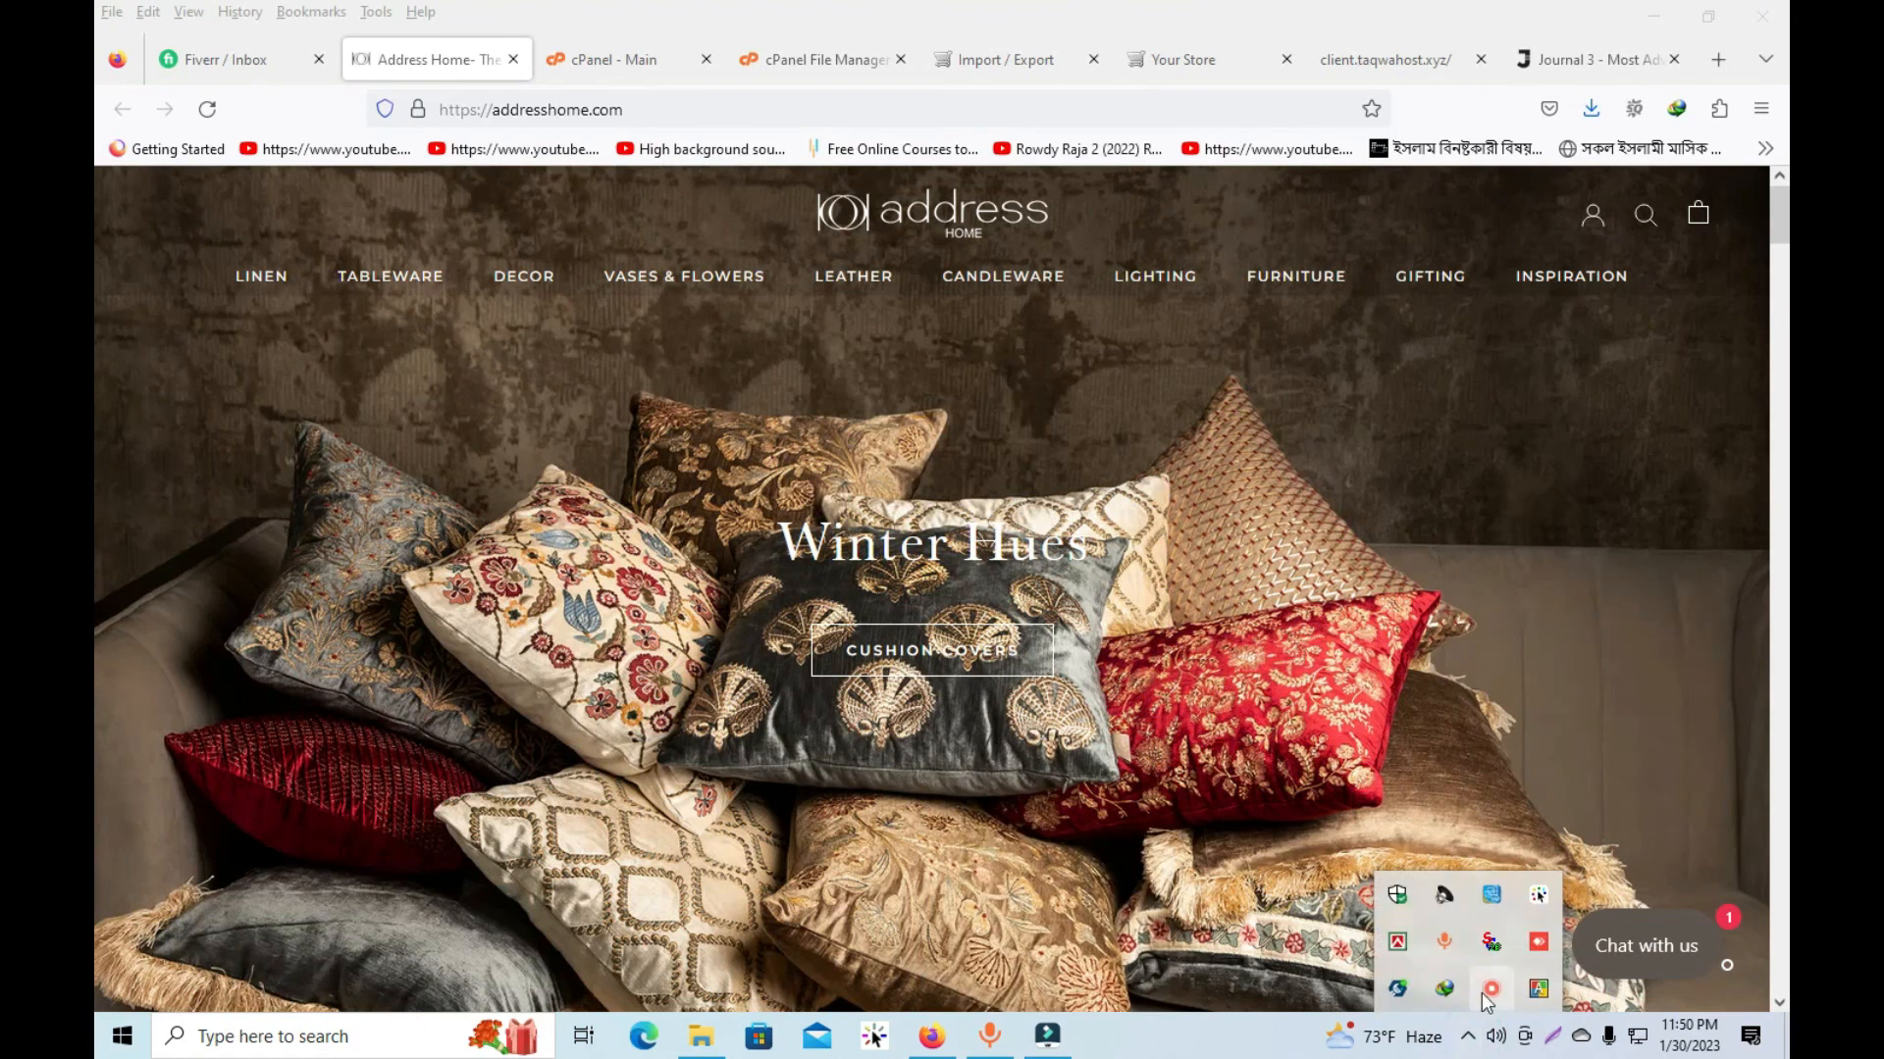